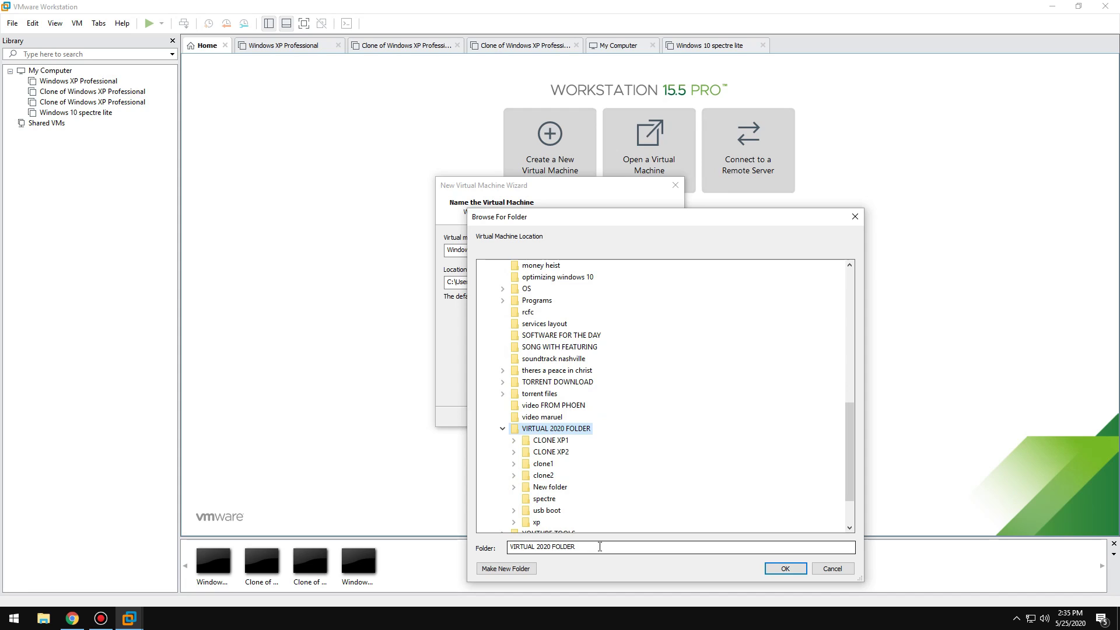
- Create a folder named windows 10 spectre inside VIRTUAL 2020 FOLDER while choosing the virtual machine location
{"action": "left_click", "coordinate": [505, 568]}
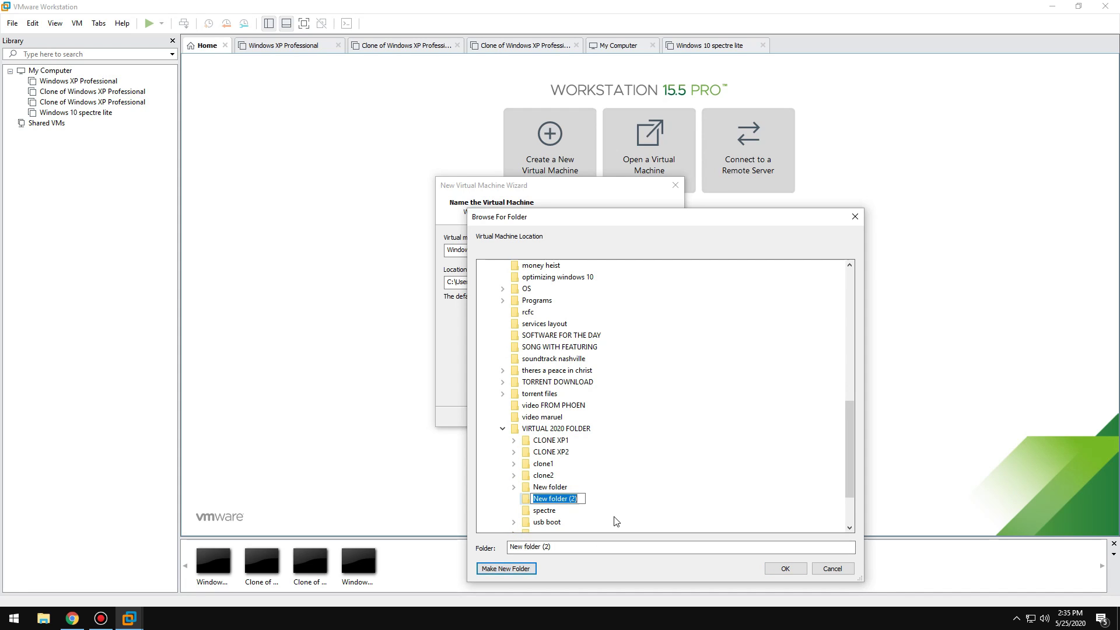
{"action": "type", "text": "windows 10 spectre"}
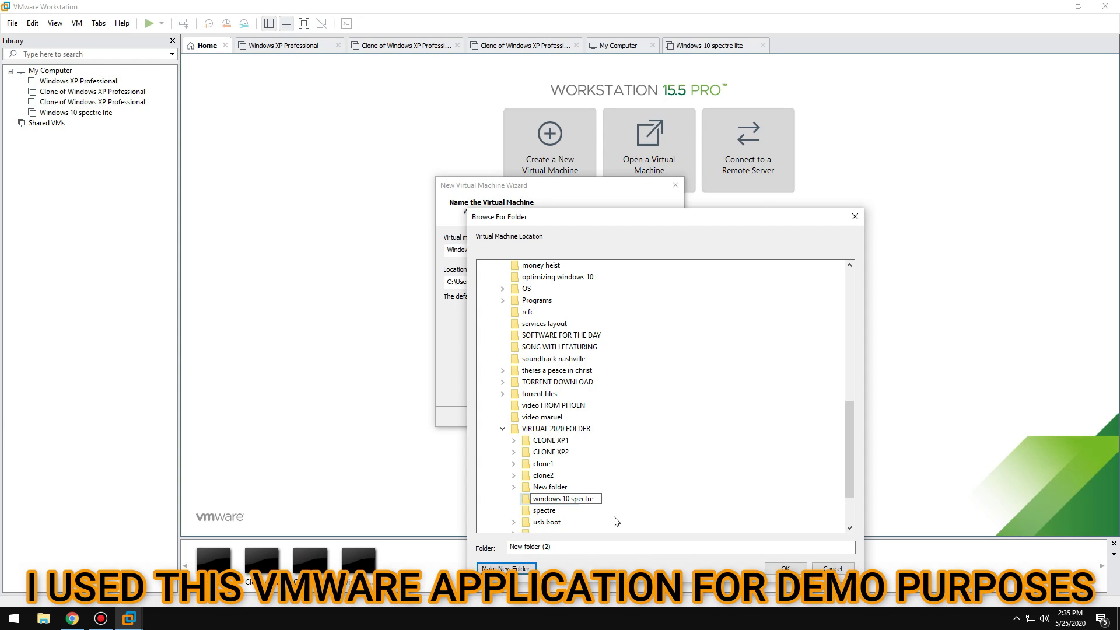
{"action": "key", "text": "Escape"}
{"action": "left_click", "coordinate": [785, 568]}
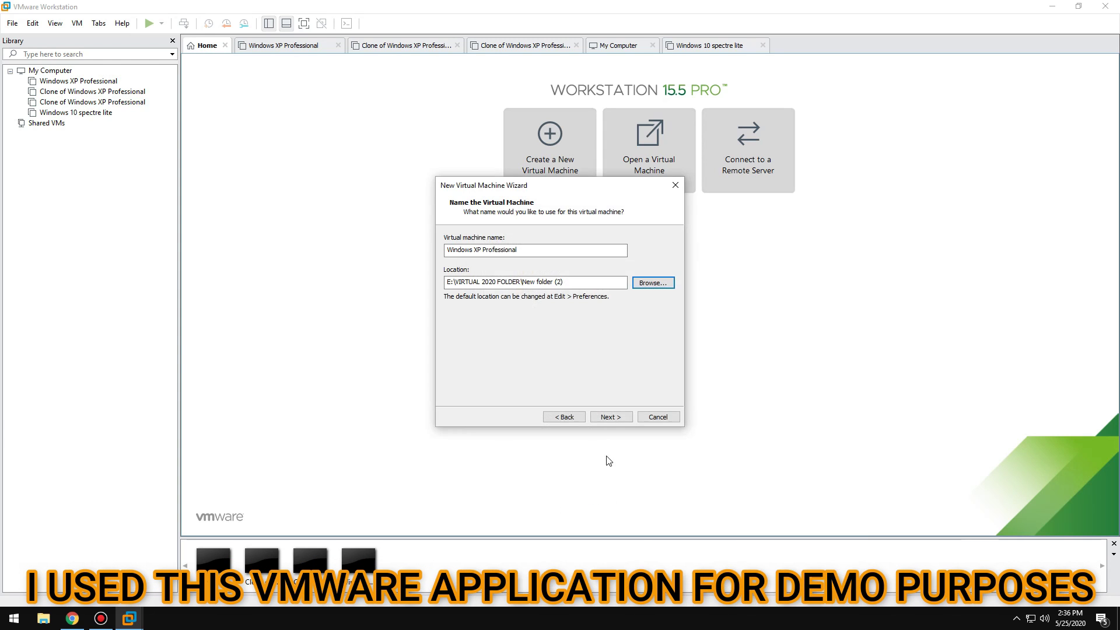
- Set the virtual machine location to the windows 10 spectre folder inside VIRTUAL 2020 FOLDER on drive E
{"action": "left_click", "coordinate": [652, 282]}
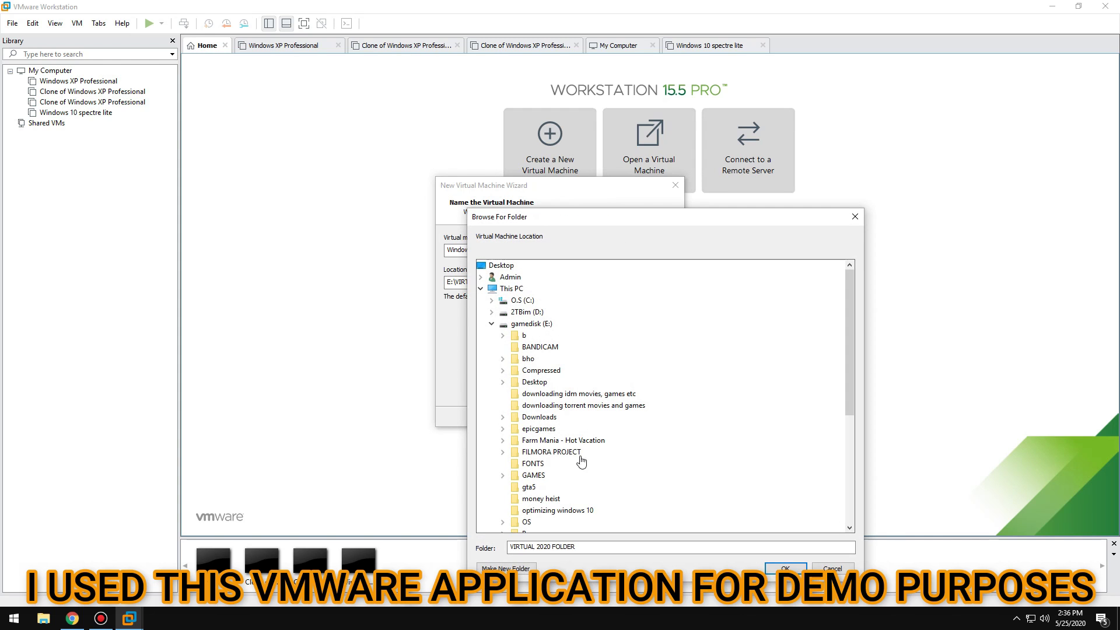
{"action": "scroll", "coordinate": [552, 525], "scroll_direction": "down", "scroll_amount": 3}
{"action": "scroll", "coordinate": [552, 525], "scroll_direction": "down", "scroll_amount": 3}
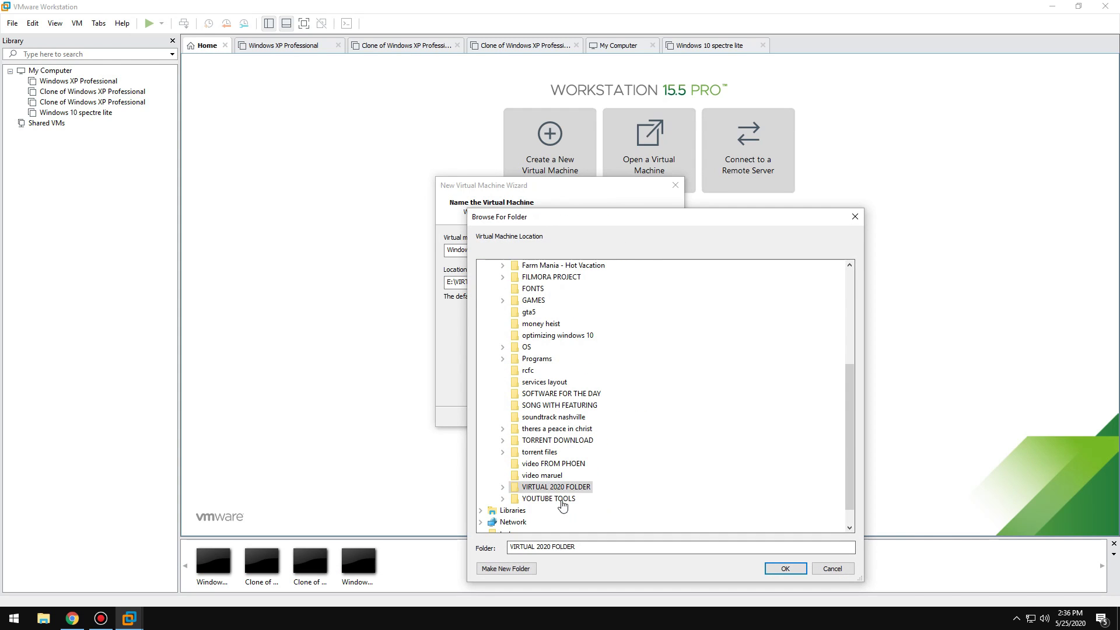
{"action": "double_click", "coordinate": [557, 489]}
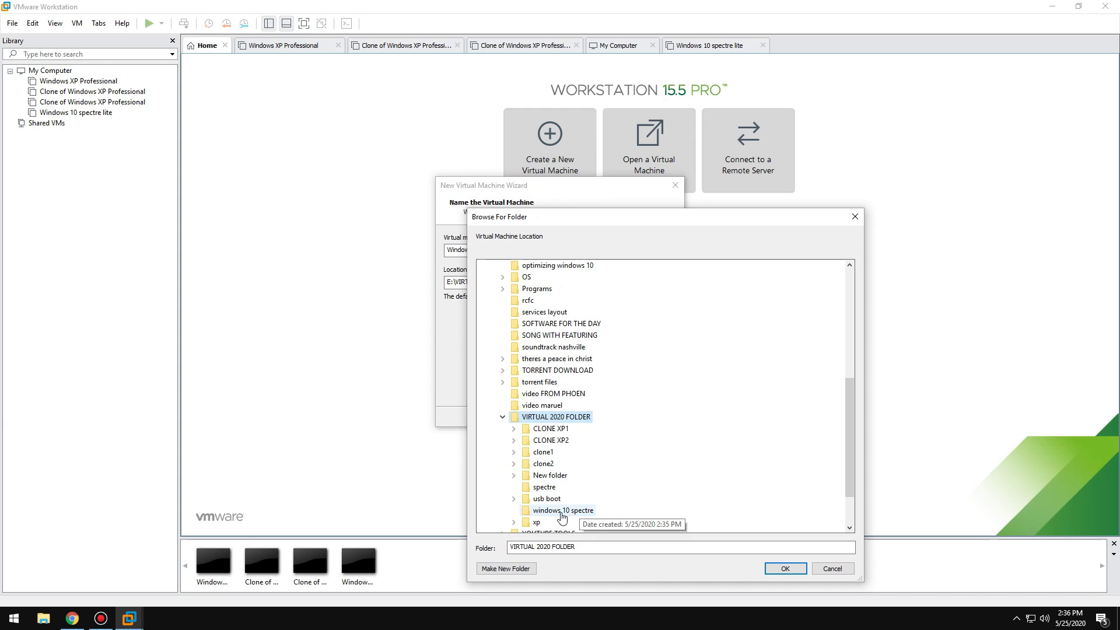
{"action": "left_click", "coordinate": [563, 510]}
{"action": "left_click", "coordinate": [784, 568]}
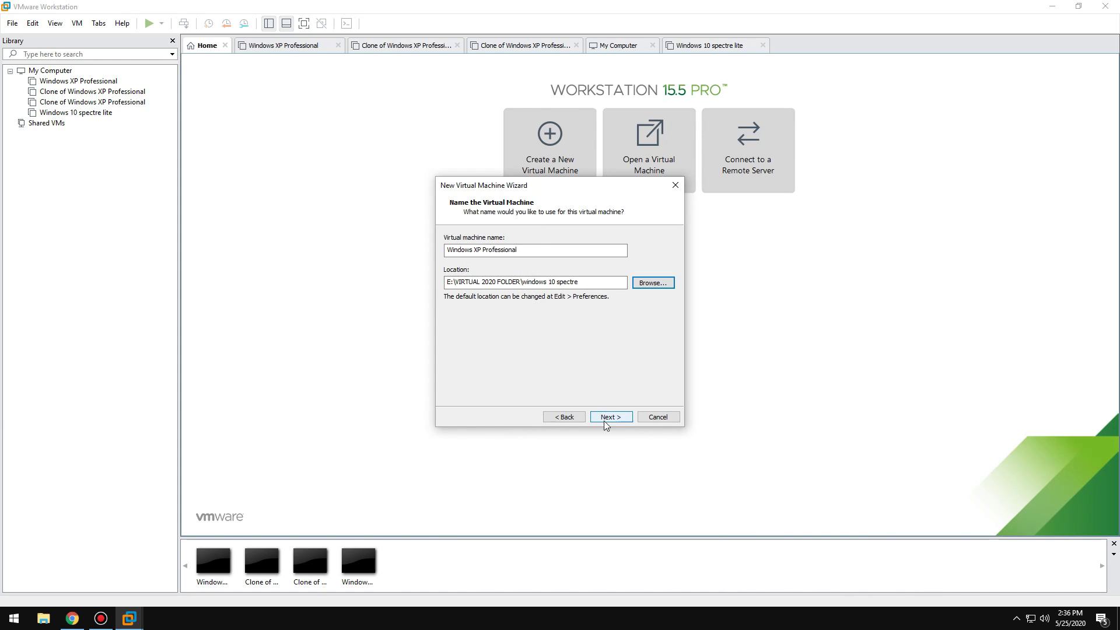
- Name the virtual machine windows 10 spectre and accept a 40 GB disk split into multiple files
{"action": "left_click", "coordinate": [604, 418]}
{"action": "left_click", "coordinate": [573, 418]}
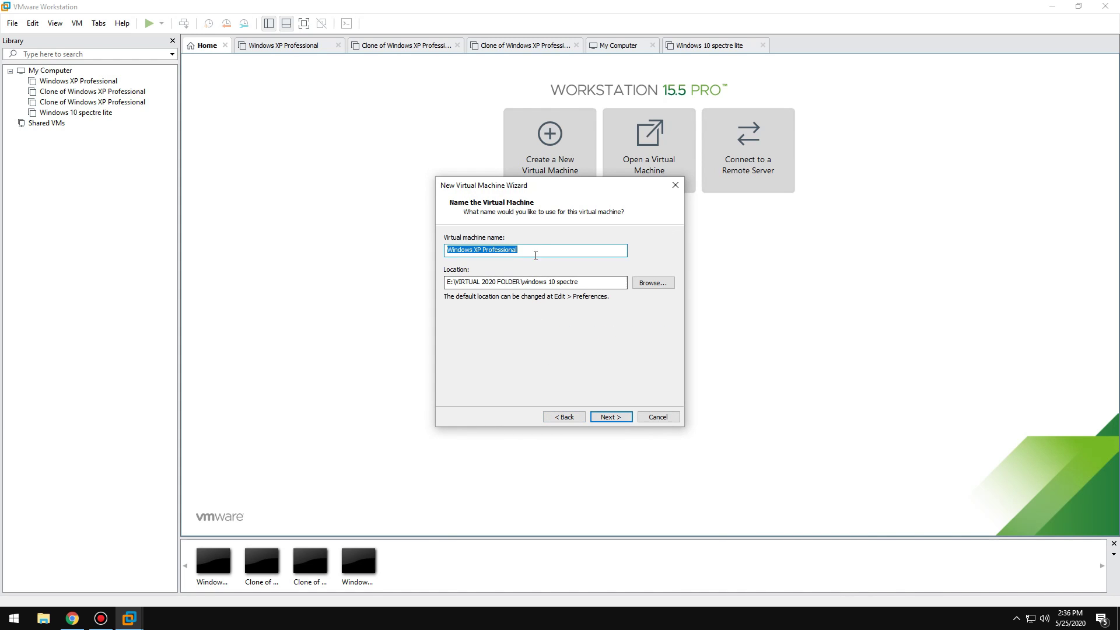
{"action": "type", "text": "wi"}
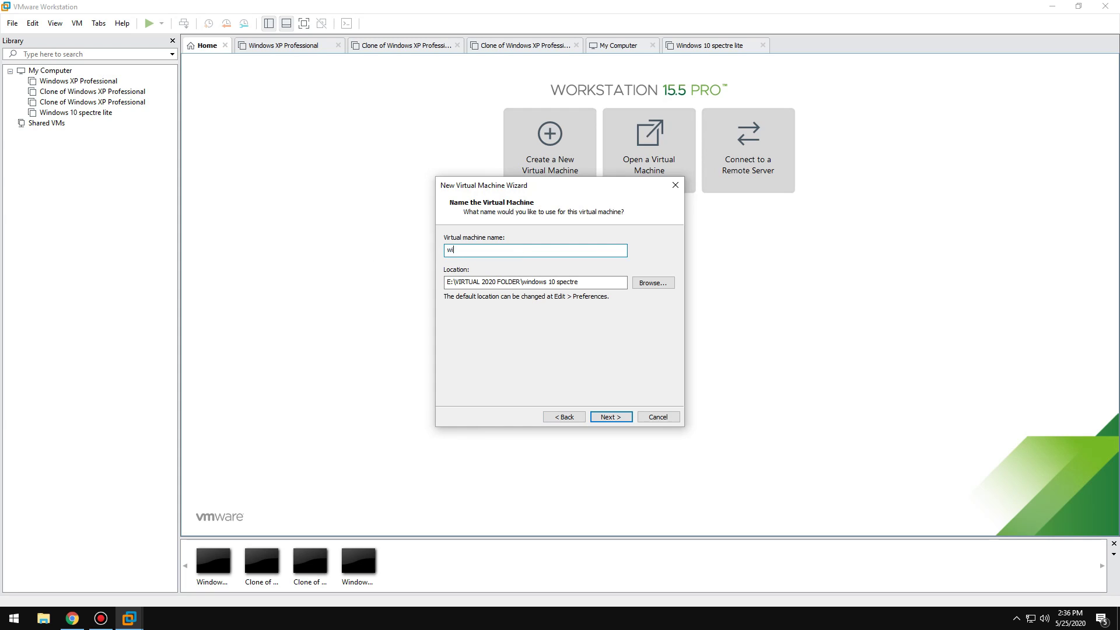
{"action": "type", "text": "ndows 10 spectre"}
{"action": "left_click", "coordinate": [609, 417]}
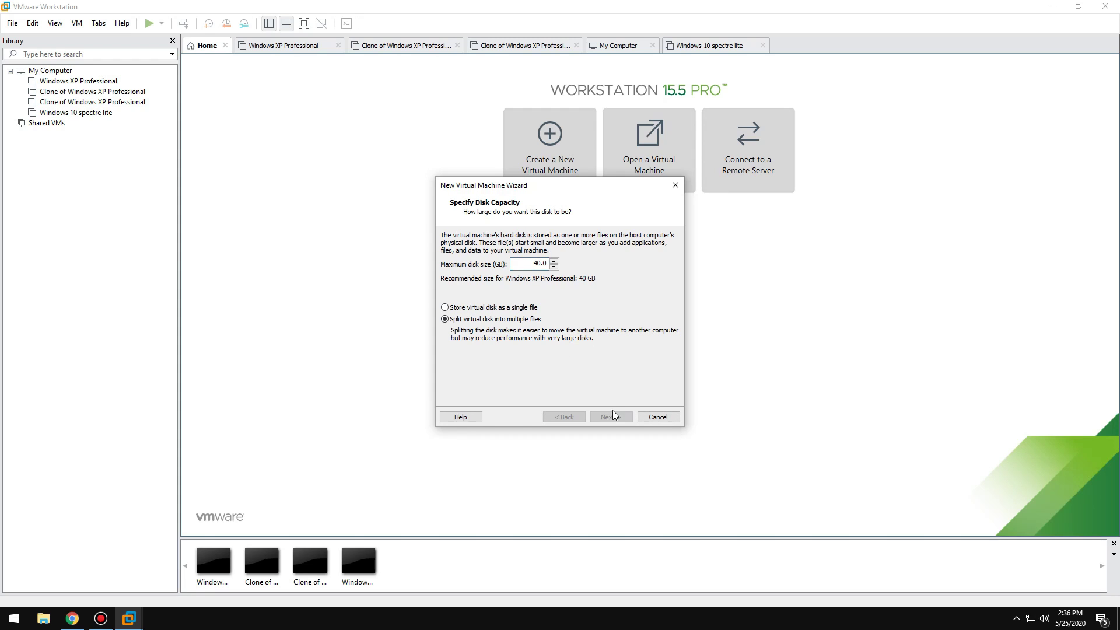
{"action": "left_click", "coordinate": [611, 417]}
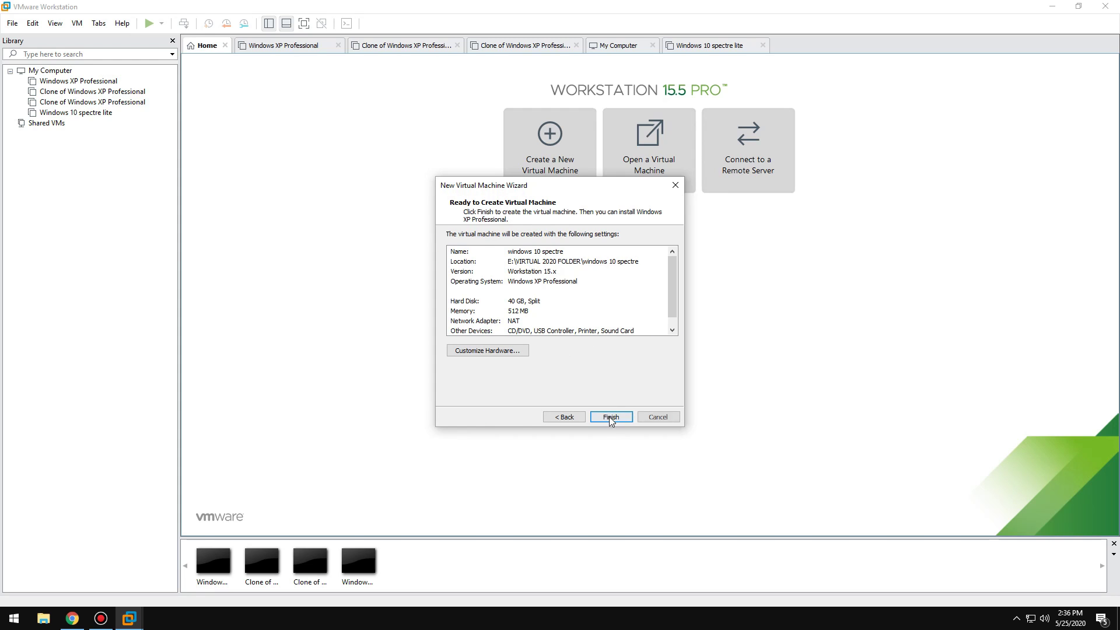
- Customize the new machine's hardware by setting its memory to 4096 MB
{"action": "left_click", "coordinate": [517, 351]}
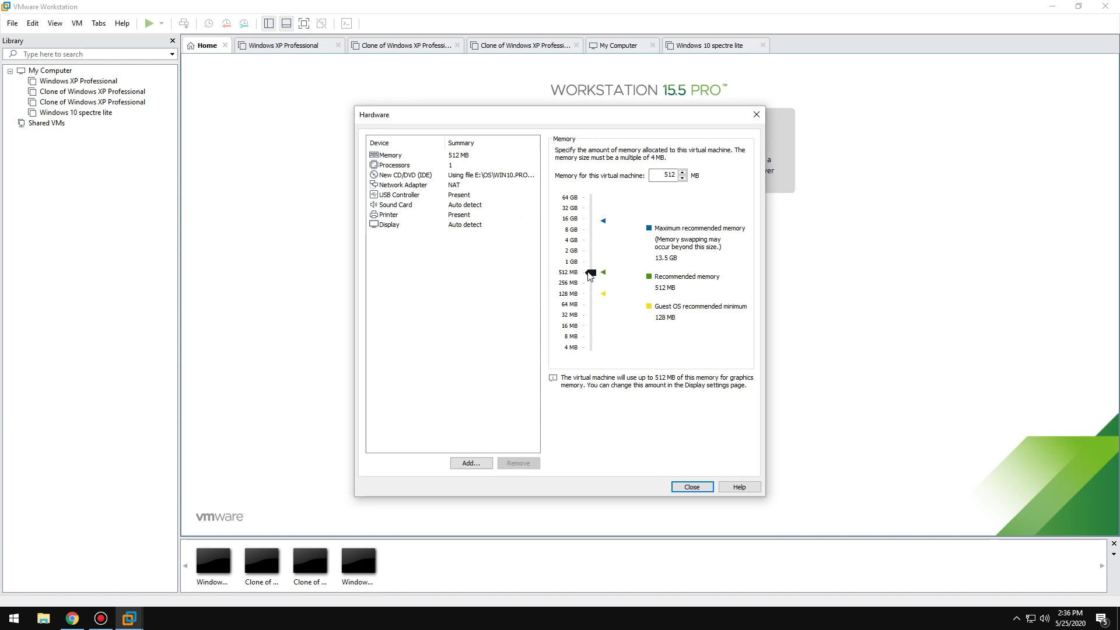
{"action": "left_click_drag", "start_coordinate": [590, 273], "coordinate": [587, 241]}
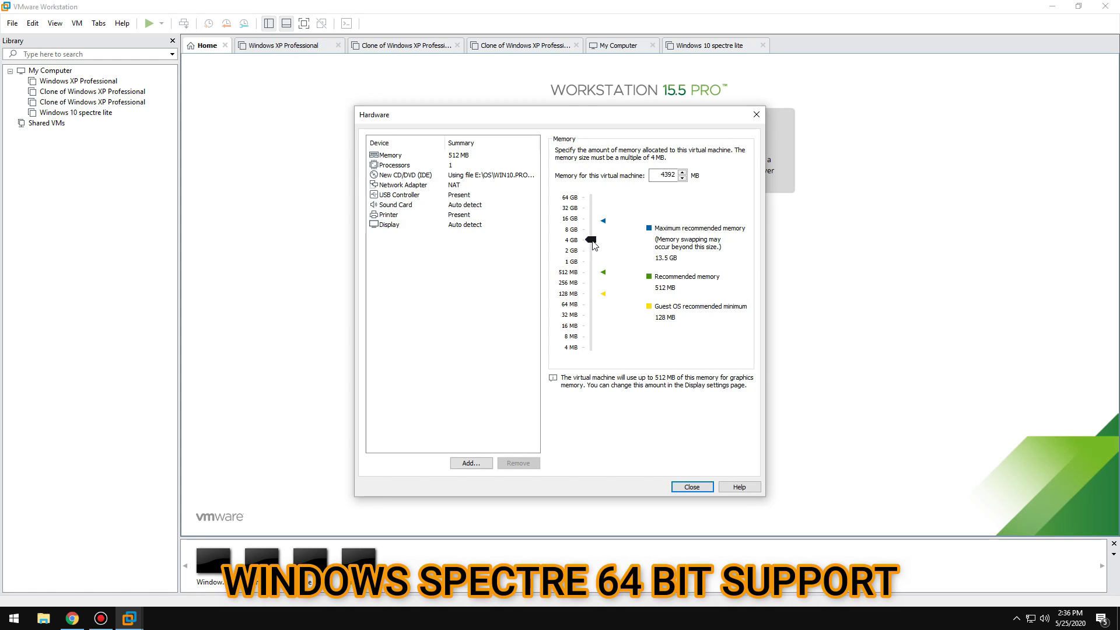
{"action": "left_click_drag", "start_coordinate": [597, 249], "coordinate": [593, 245]}
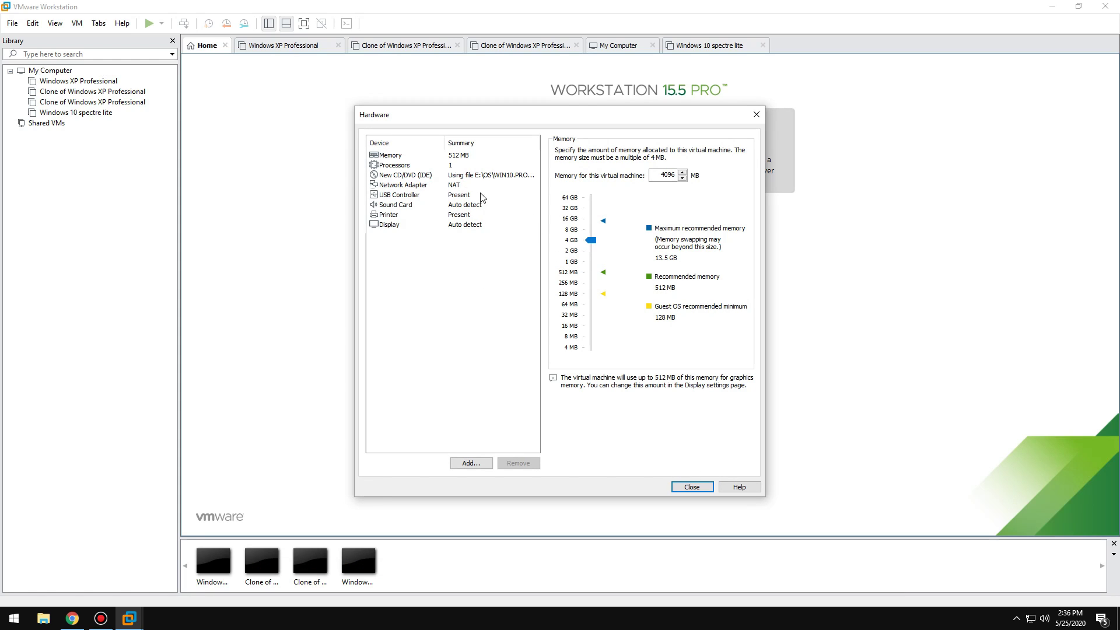
- Review the processor, CD/DVD, network, USB, sound card, printer and display settings, and close the hardware settings
{"action": "left_click", "coordinate": [453, 167]}
{"action": "left_click", "coordinate": [453, 176]}
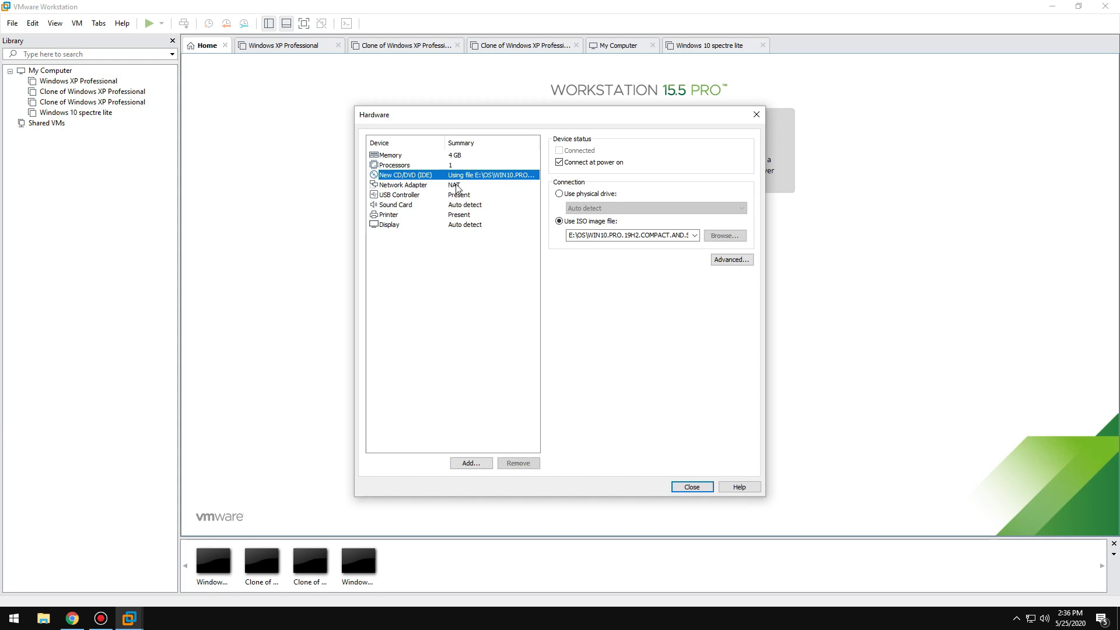
{"action": "left_click", "coordinate": [455, 185]}
{"action": "left_click", "coordinate": [458, 196]}
{"action": "left_click", "coordinate": [459, 205]}
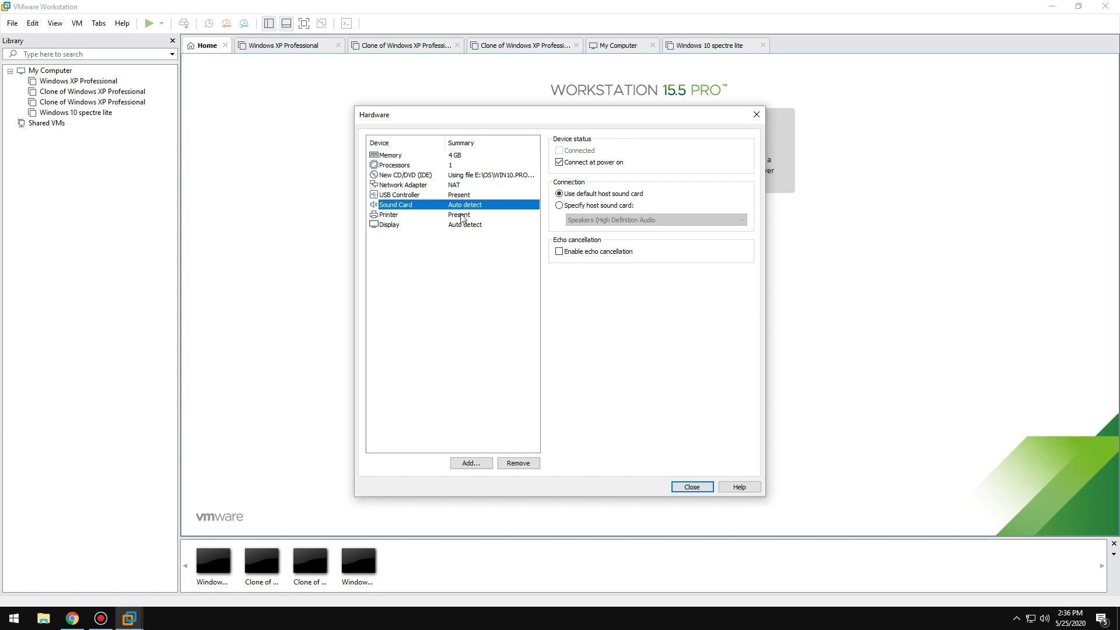
{"action": "left_click", "coordinate": [460, 214]}
{"action": "left_click", "coordinate": [461, 225]}
{"action": "left_click", "coordinate": [683, 487]}
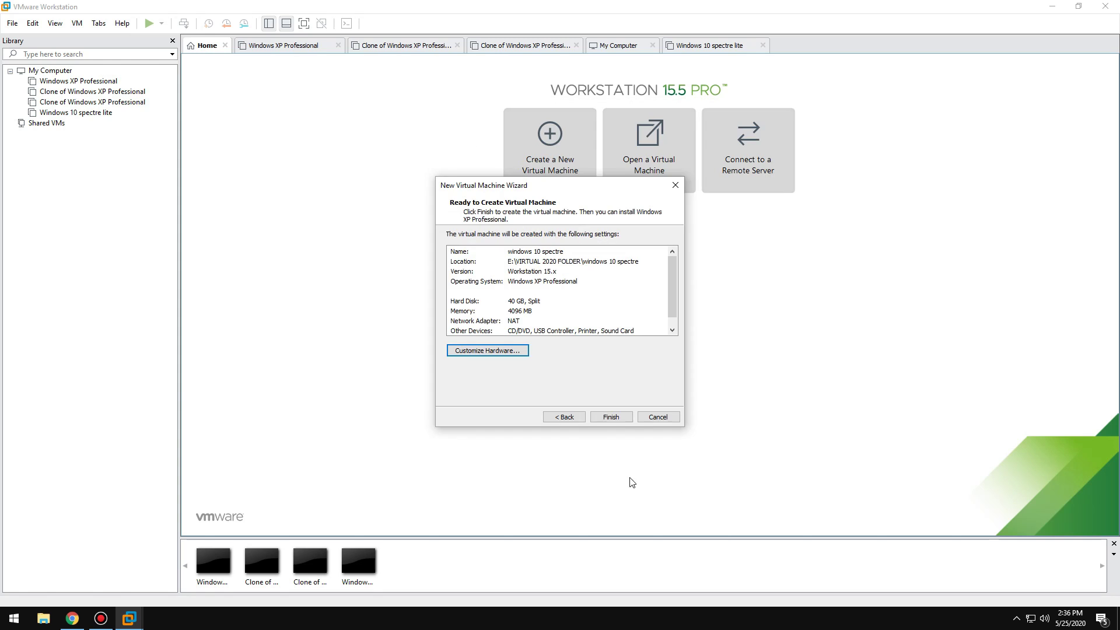
- Finish creating the windows 10 spectre virtual machine and power it on
{"action": "left_click", "coordinate": [612, 416]}
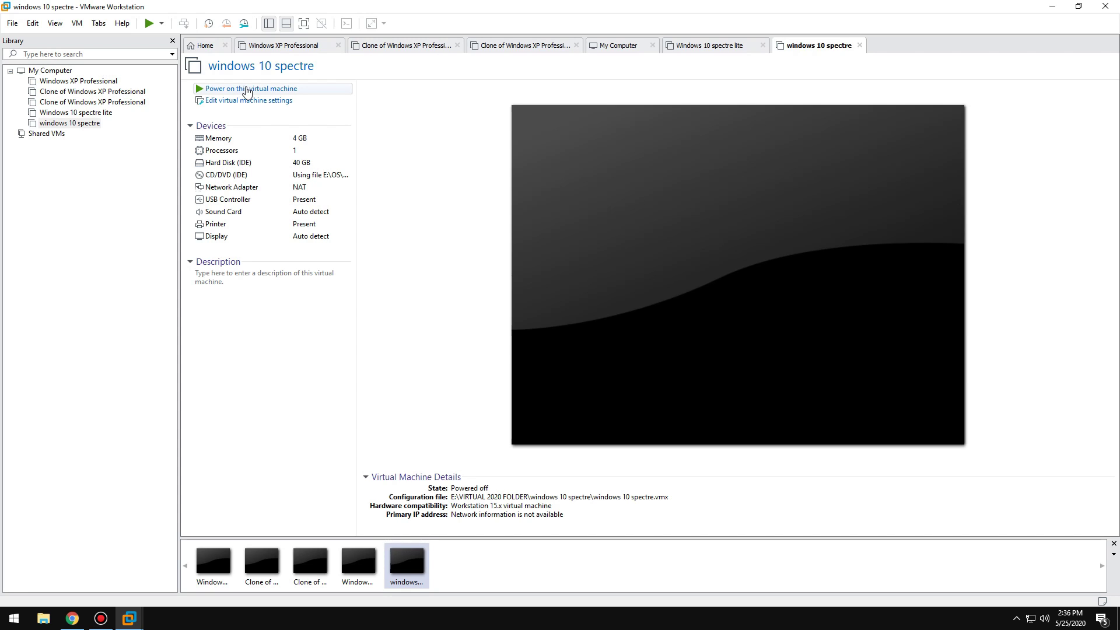
{"action": "left_click", "coordinate": [247, 90]}
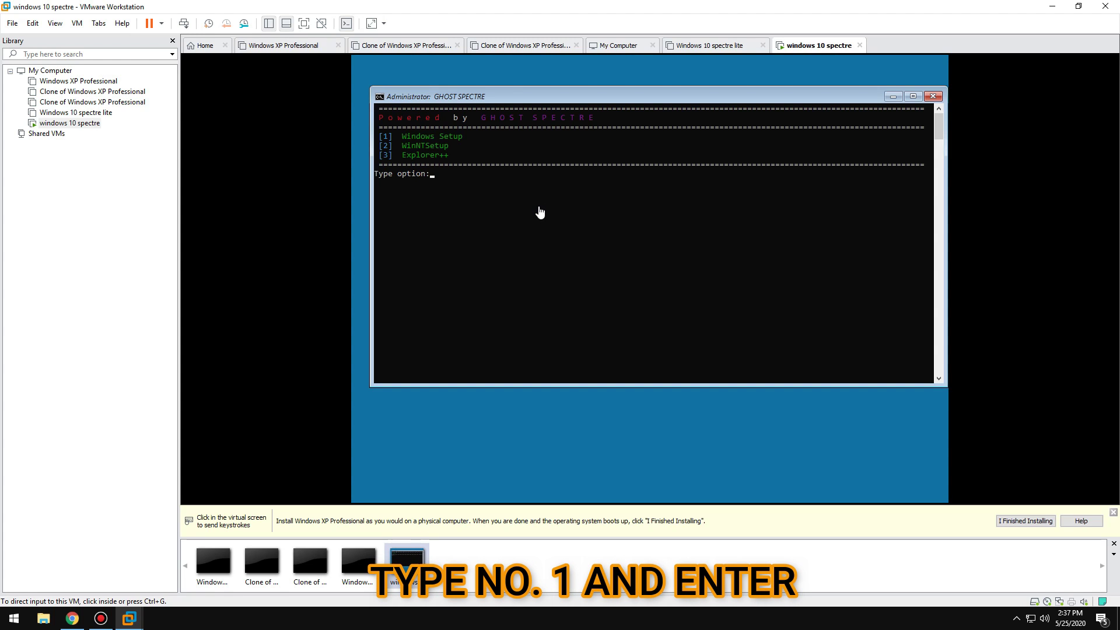
- Launch Windows Setup with option 1 of the Ghost Spectre boot menu and continue in English (United States)
{"action": "left_click", "coordinate": [540, 212]}
{"action": "type", "text": "1"}
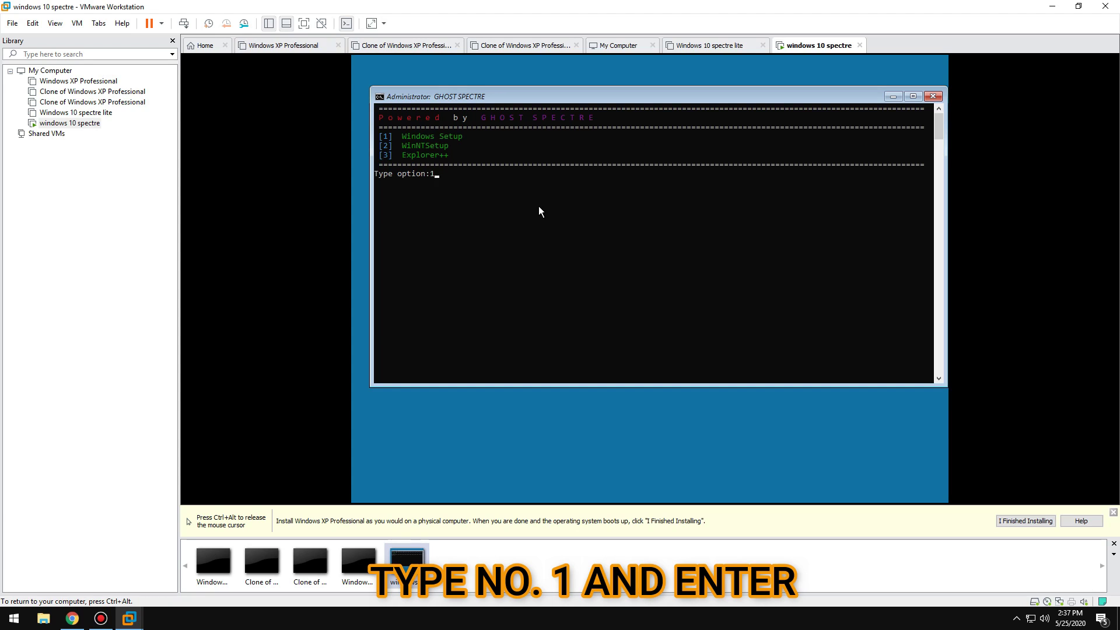
{"action": "key", "text": "Return"}
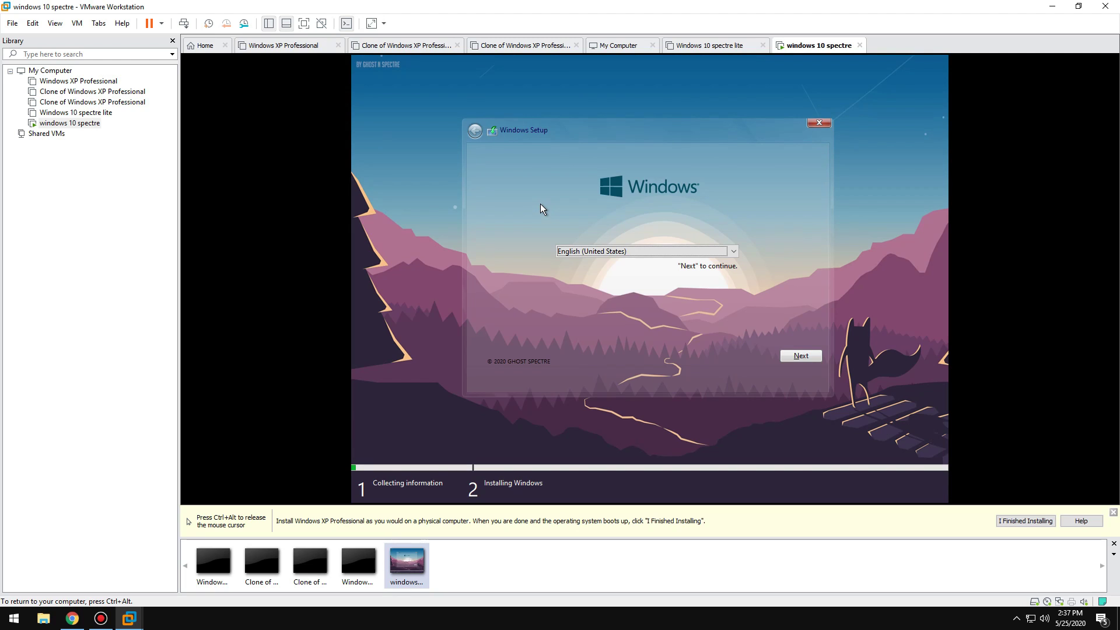
{"action": "left_click", "coordinate": [811, 359]}
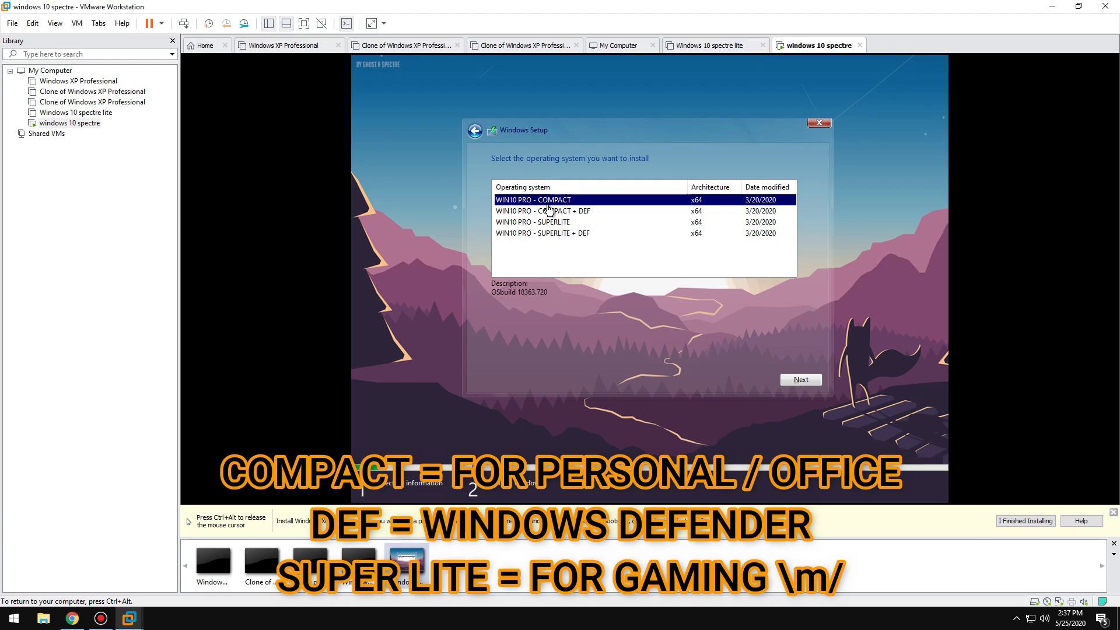
- Select the WIN10 PRO - COMPACT edition for installation and accept the license terms
{"action": "left_click", "coordinate": [809, 380]}
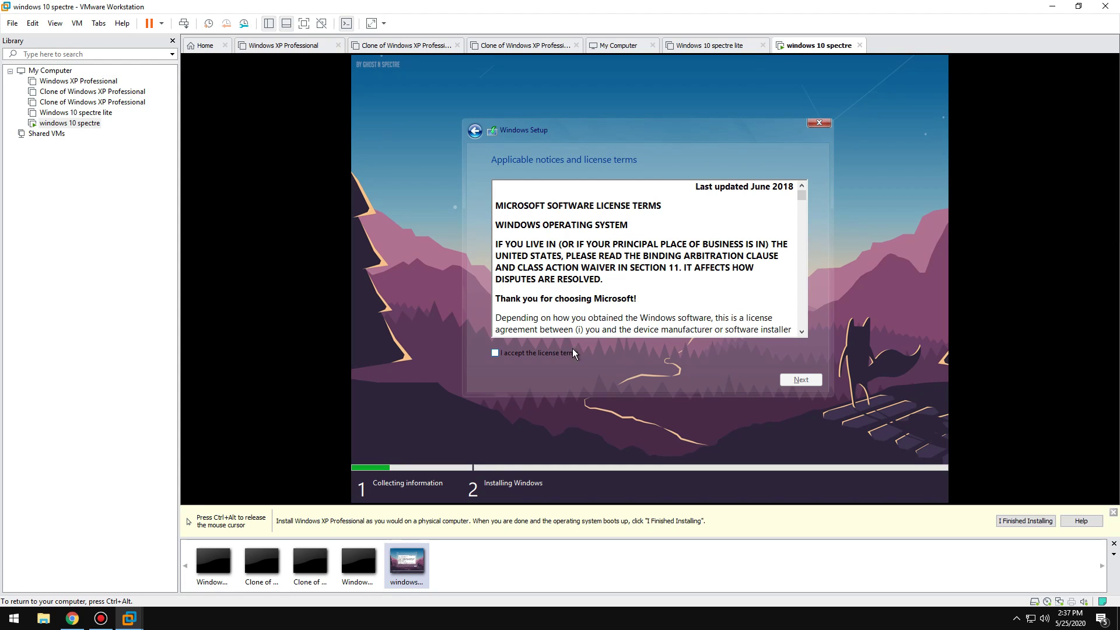
{"action": "left_click", "coordinate": [533, 352]}
{"action": "left_click", "coordinate": [789, 380]}
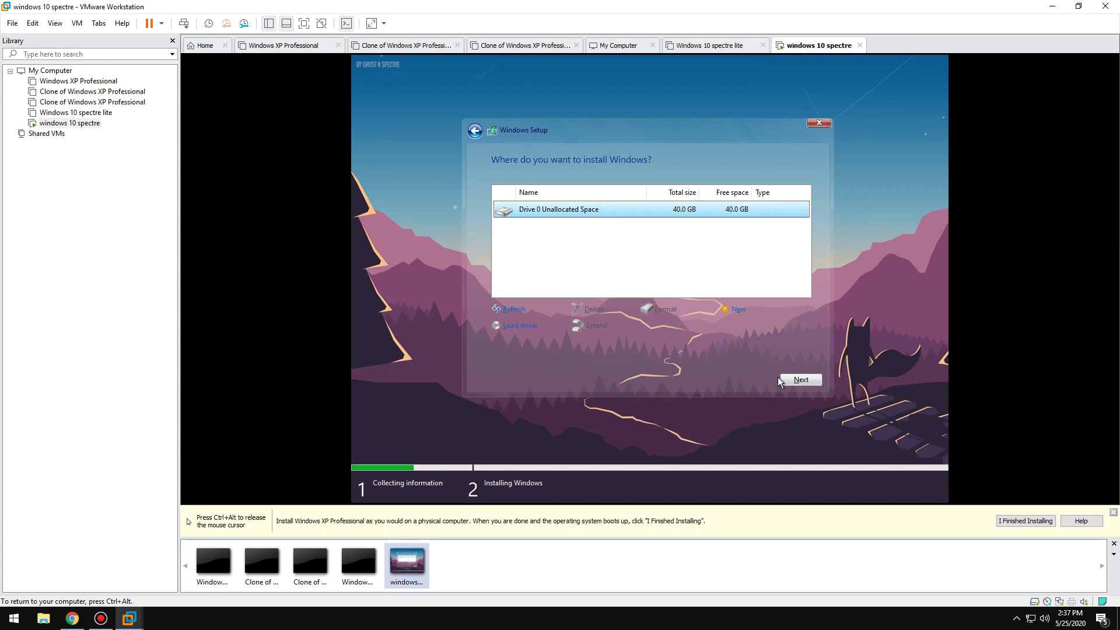
- Create a partition from all 40960 MB of unallocated space and start installing Windows on Drive 0 Partition 2
{"action": "left_click", "coordinate": [736, 309]}
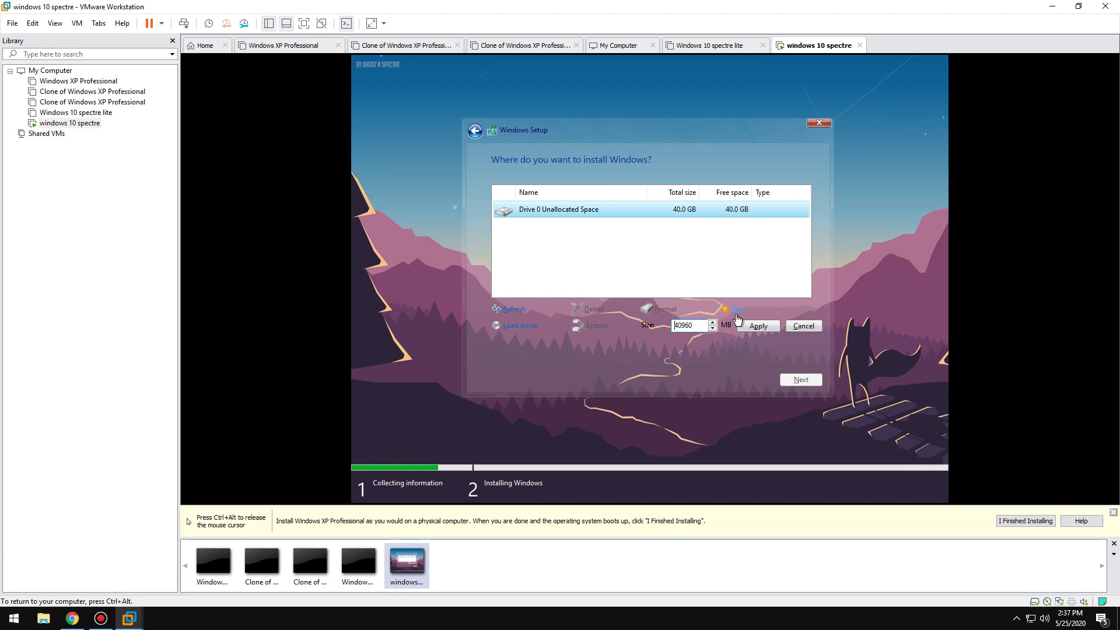
{"action": "left_click", "coordinate": [748, 324]}
{"action": "left_click", "coordinate": [738, 327]}
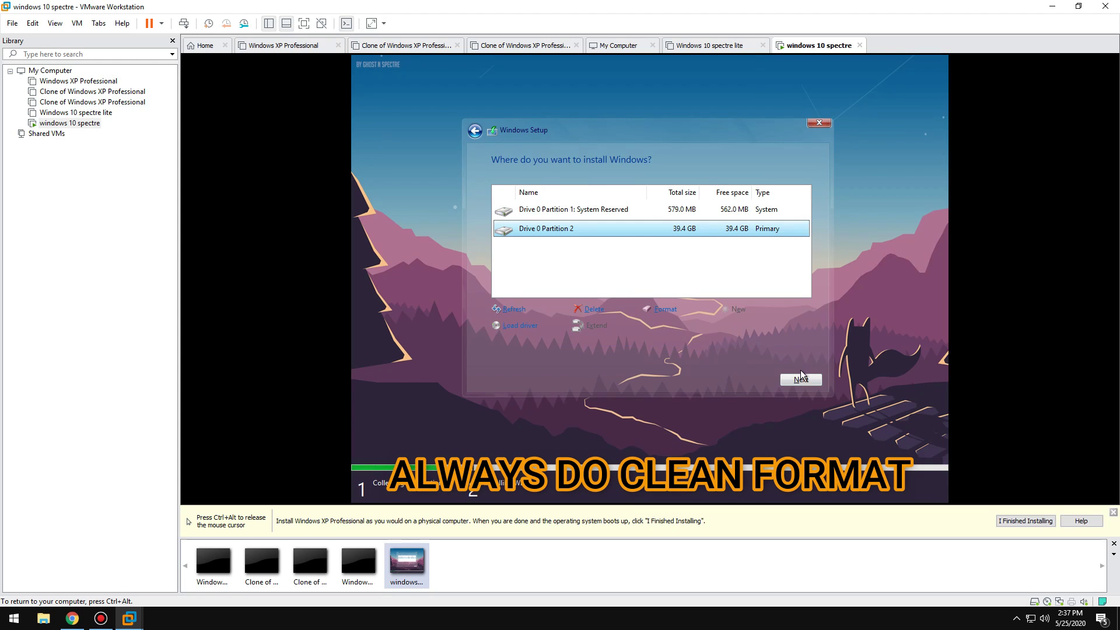
{"action": "left_click", "coordinate": [799, 378]}
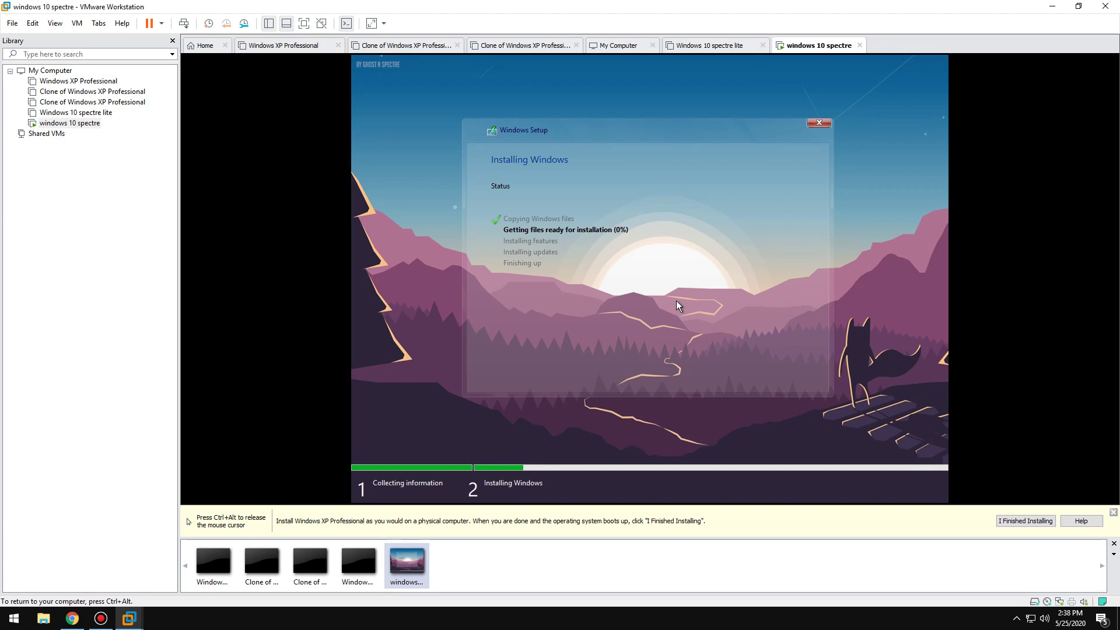
- Release the captured input, show the virtual machine in full screen and stretch the guest display to fill it
{"action": "key", "text": "ctrl+alt"}
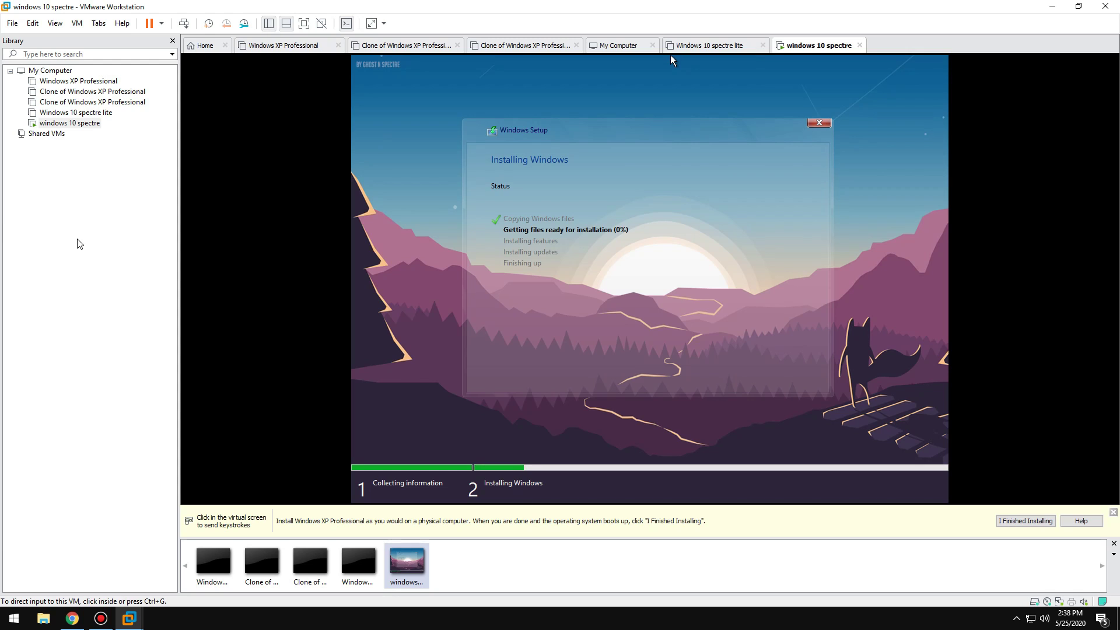
{"action": "left_click", "coordinate": [303, 24]}
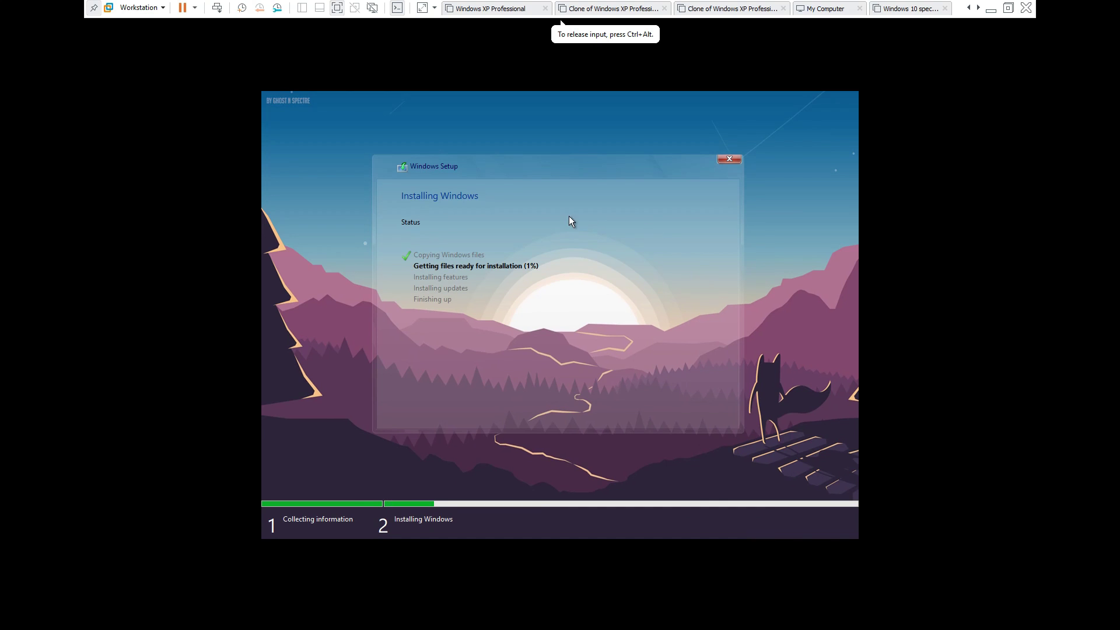
{"action": "left_click", "coordinate": [422, 10]}
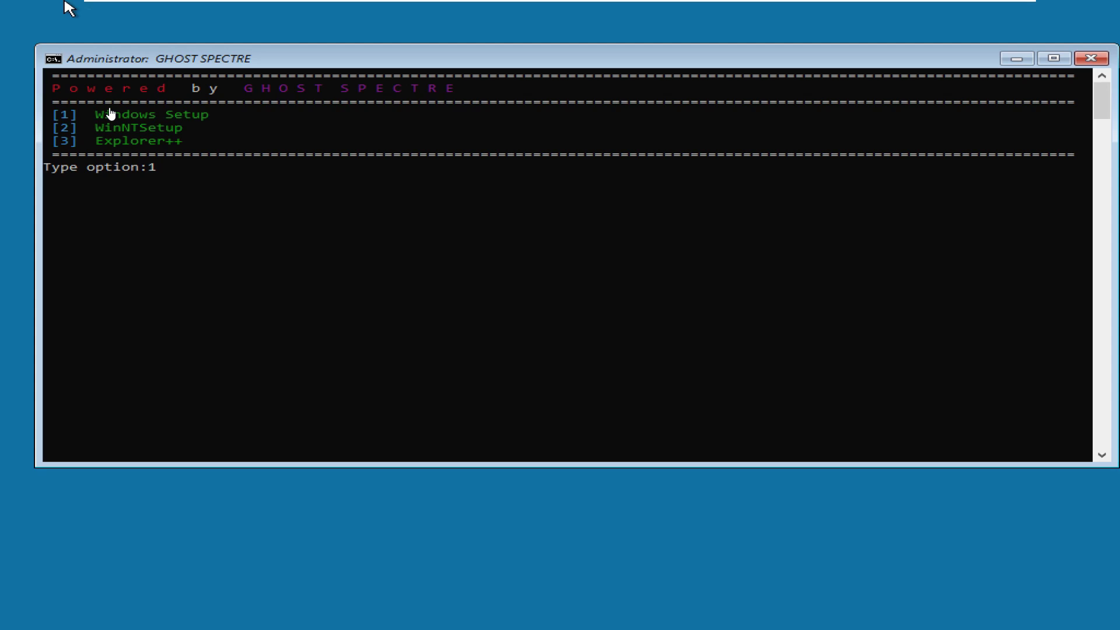
{"action": "key", "text": "Return"}
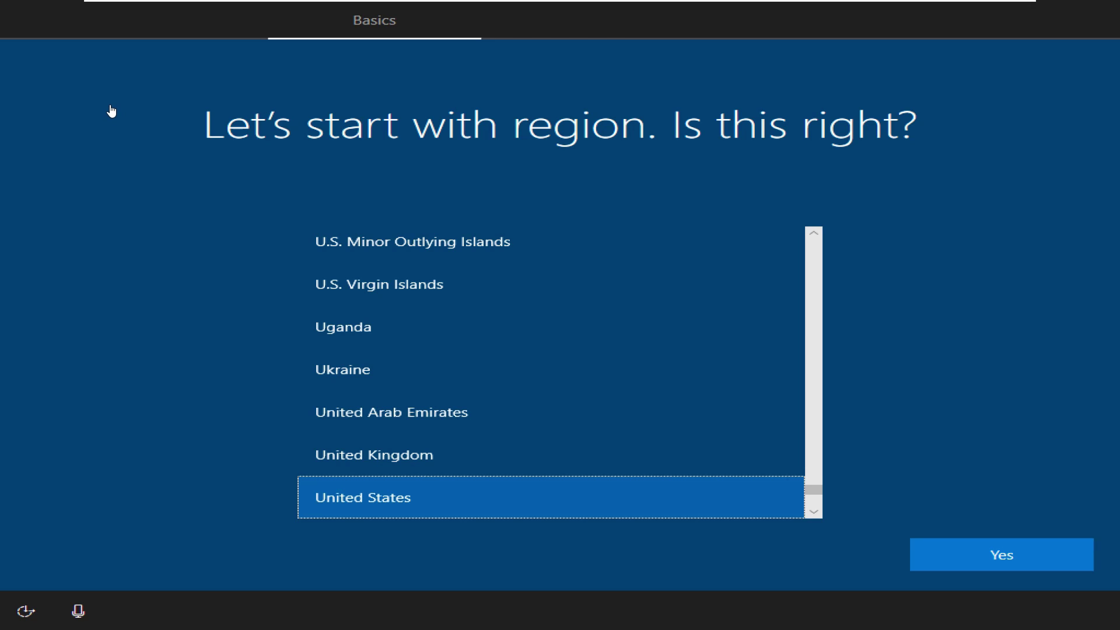
- Confirm United States as the region and US as the keyboard layout, skipping a second layout
{"action": "left_click", "coordinate": [1015, 563]}
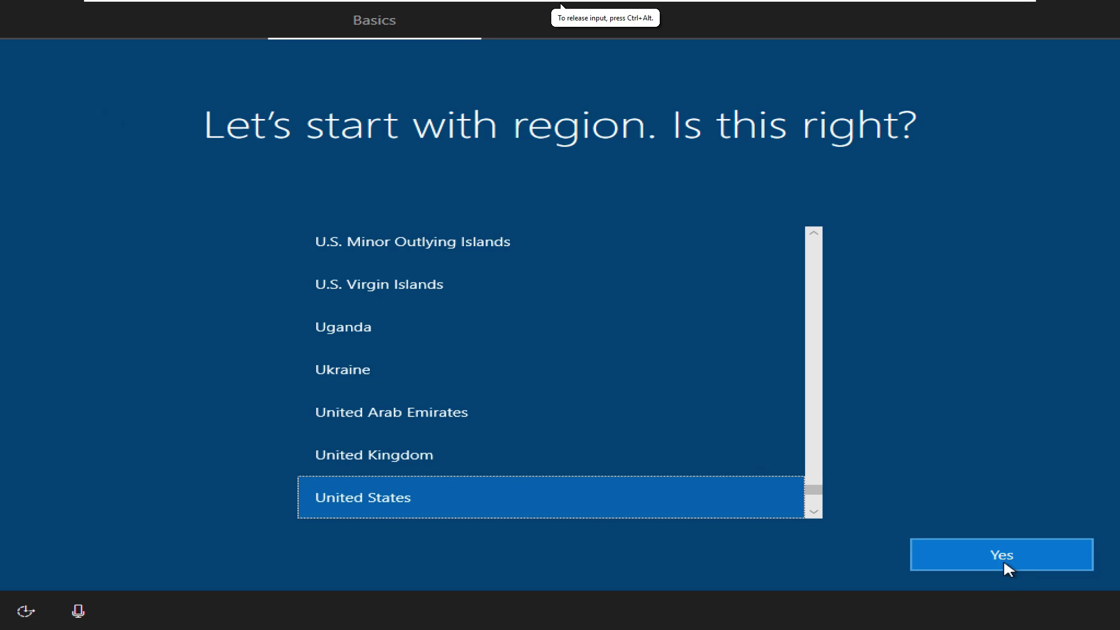
{"action": "left_click", "coordinate": [1000, 563]}
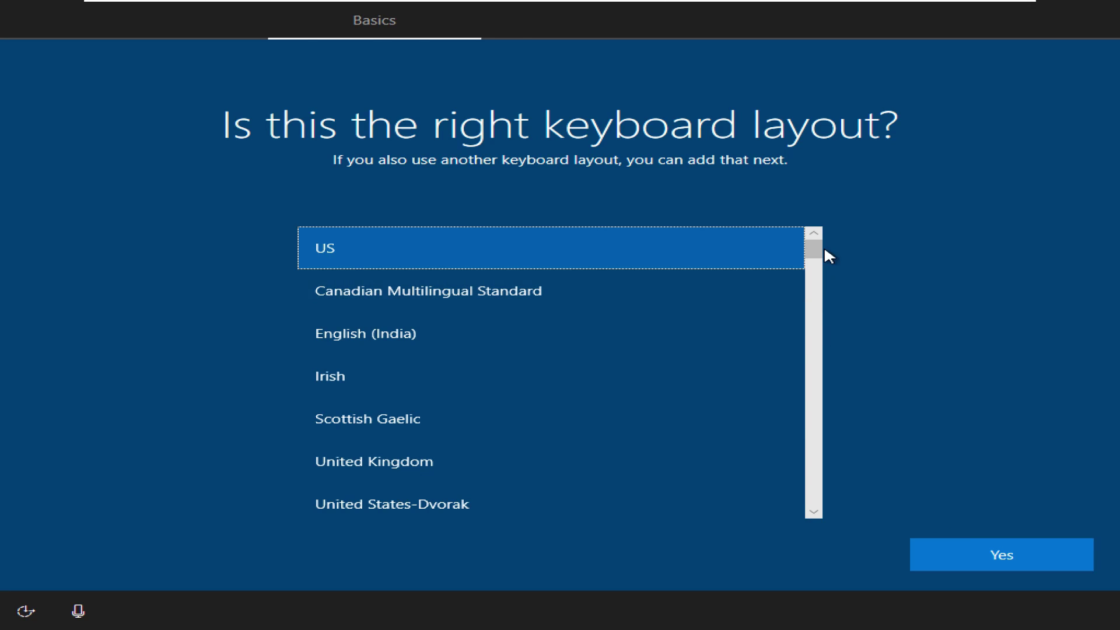
{"action": "left_click_drag", "start_coordinate": [818, 250], "coordinate": [839, 239]}
{"action": "left_click", "coordinate": [1042, 554]}
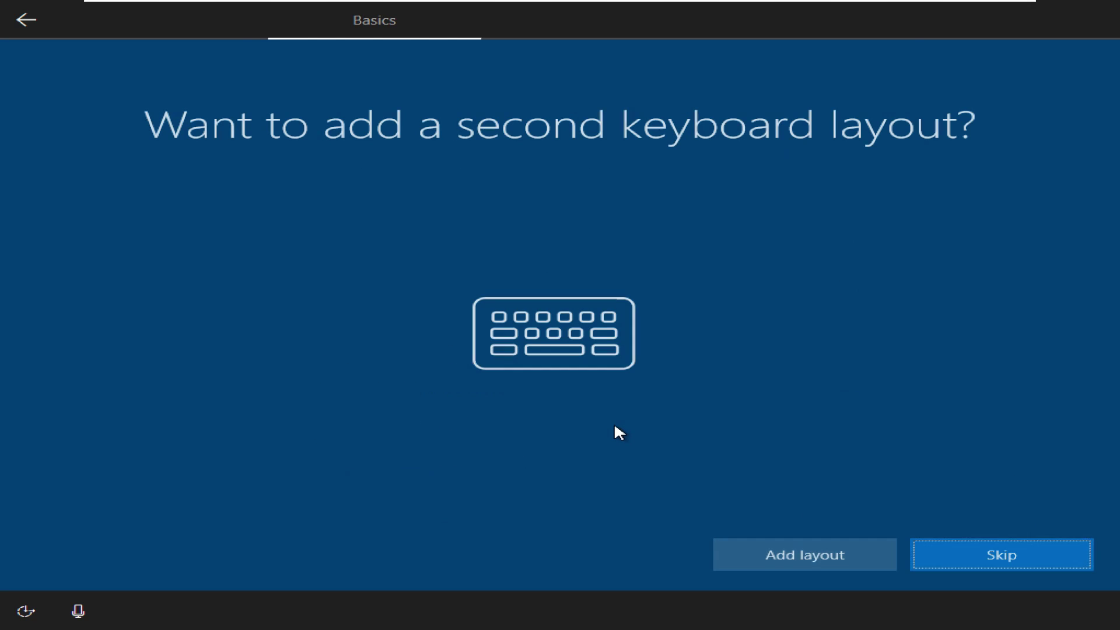
{"action": "left_click", "coordinate": [964, 562]}
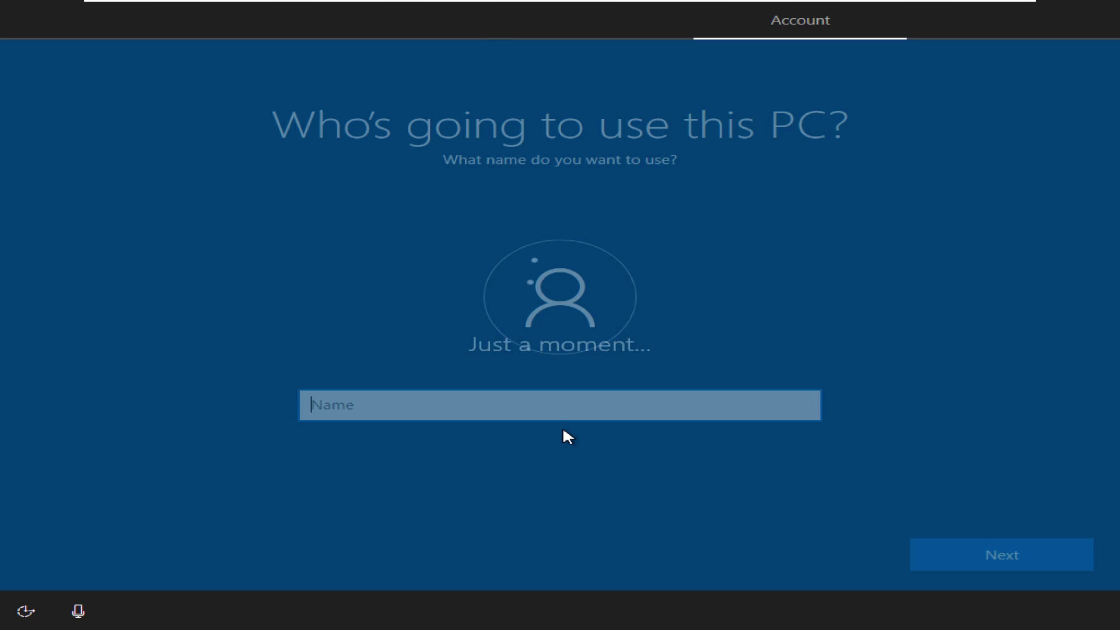
{"action": "type", "text": "Addmin"}
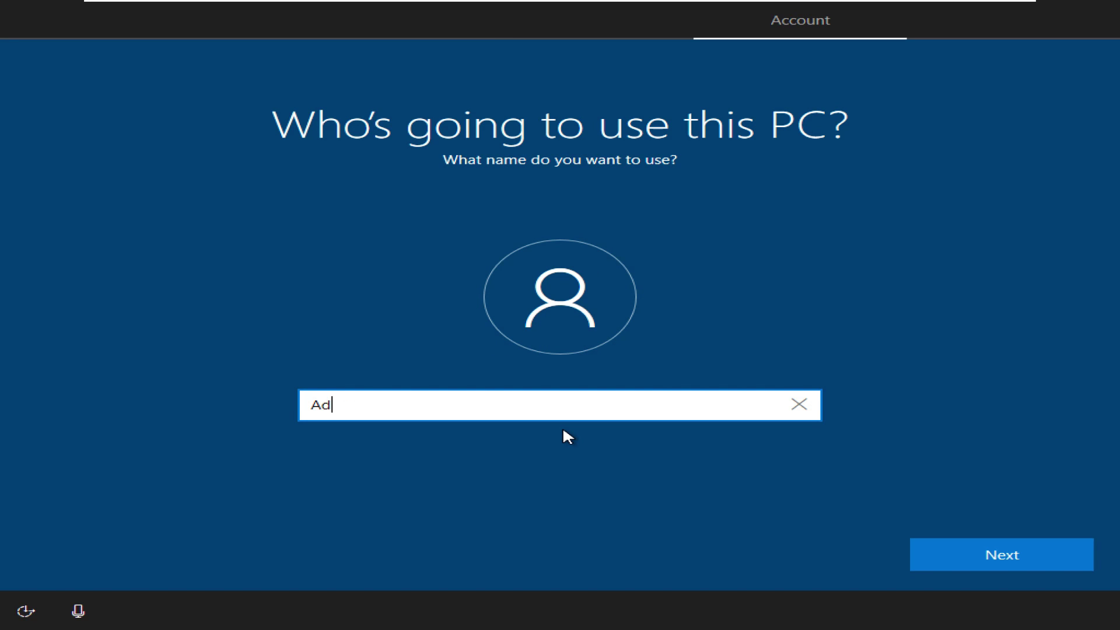
{"action": "key", "text": "BackSpace"}
{"action": "key", "text": "BackSpace"}
{"action": "key", "text": "BackSpace"}
{"action": "key", "text": "BackSpace"}
- Create a local user account named ghost and leave its password blank
{"action": "type", "text": "ghost"}
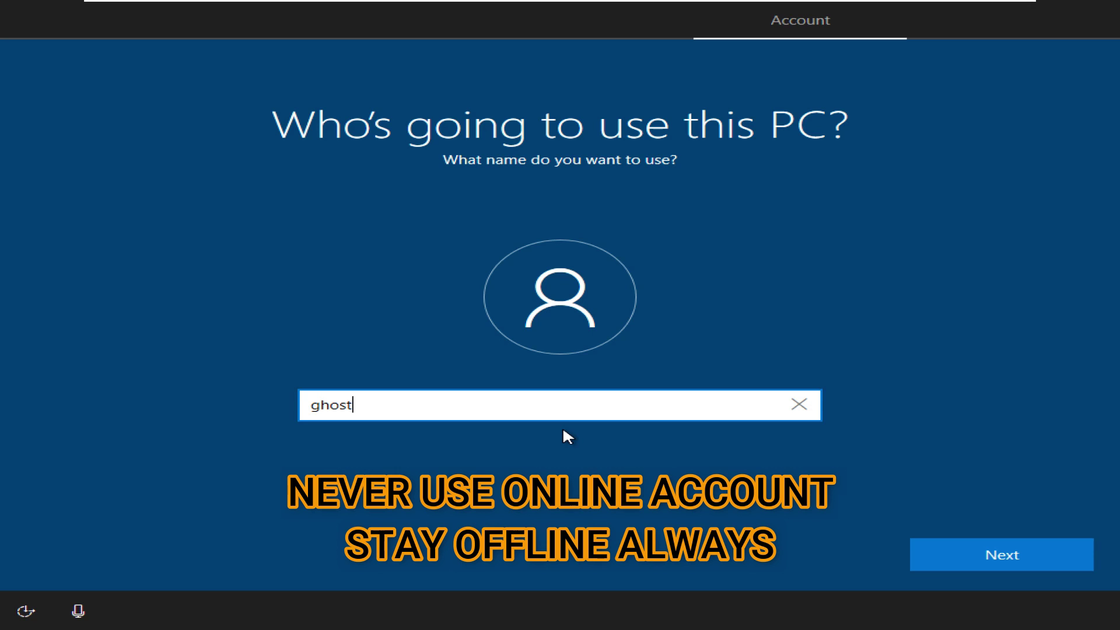
{"action": "left_click", "coordinate": [935, 561]}
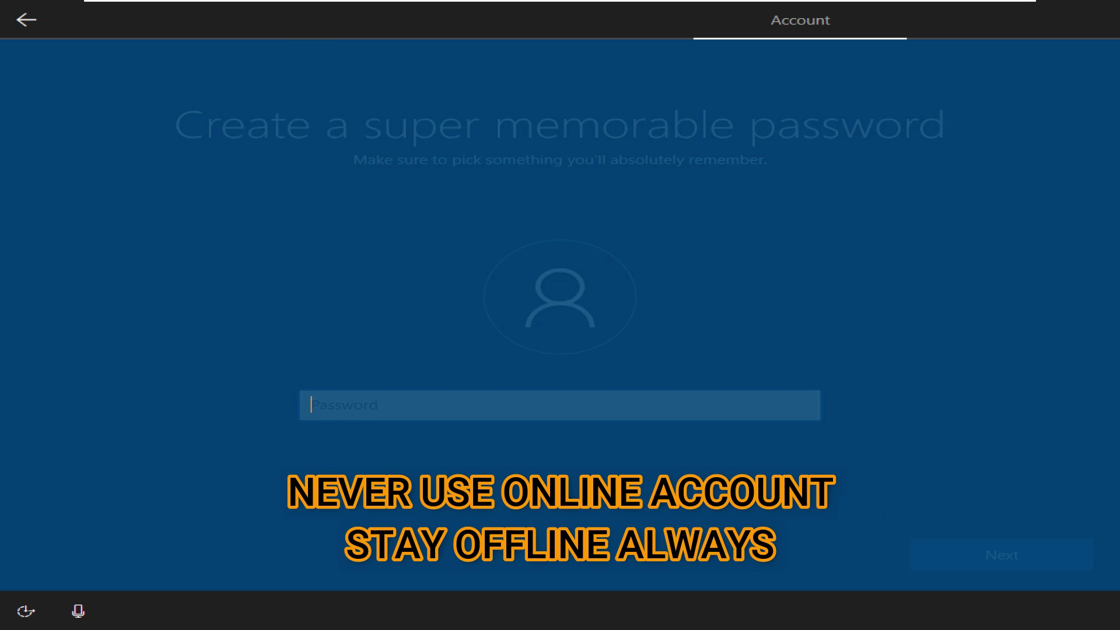
{"action": "left_click", "coordinate": [927, 557]}
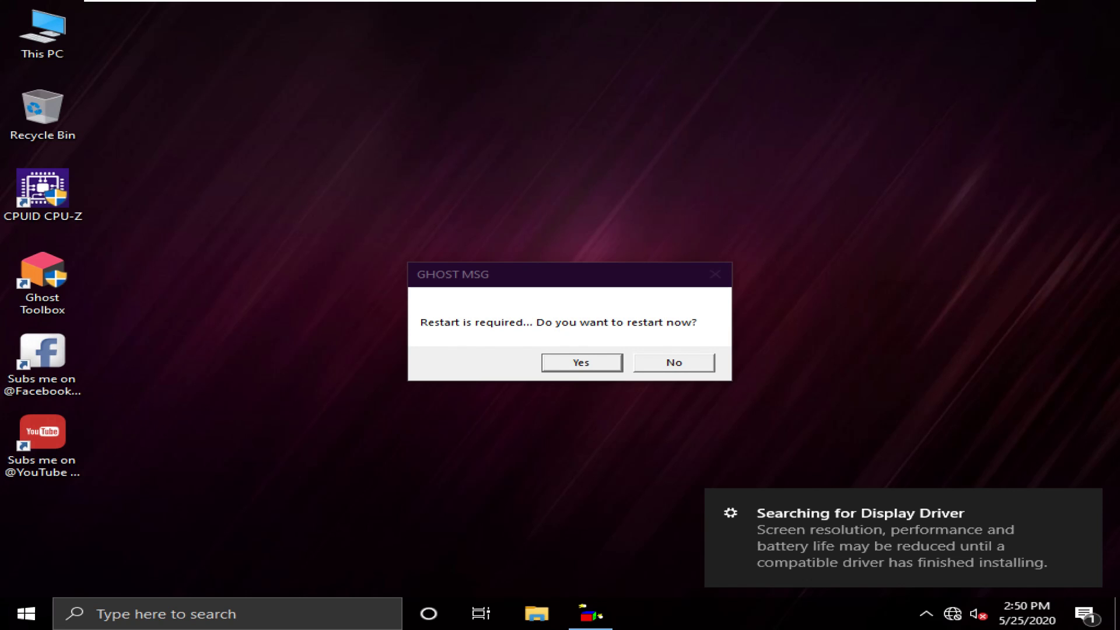
- Accept the required restart of Windows and sign in to the ghost account
{"action": "left_click", "coordinate": [579, 363]}
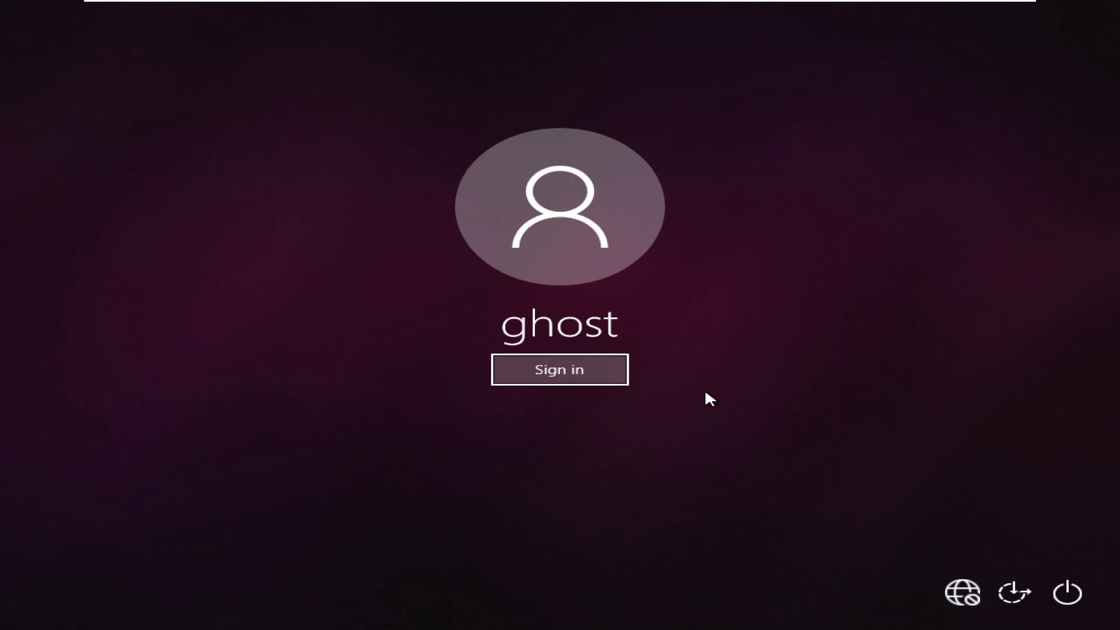
{"action": "key", "text": "Return"}
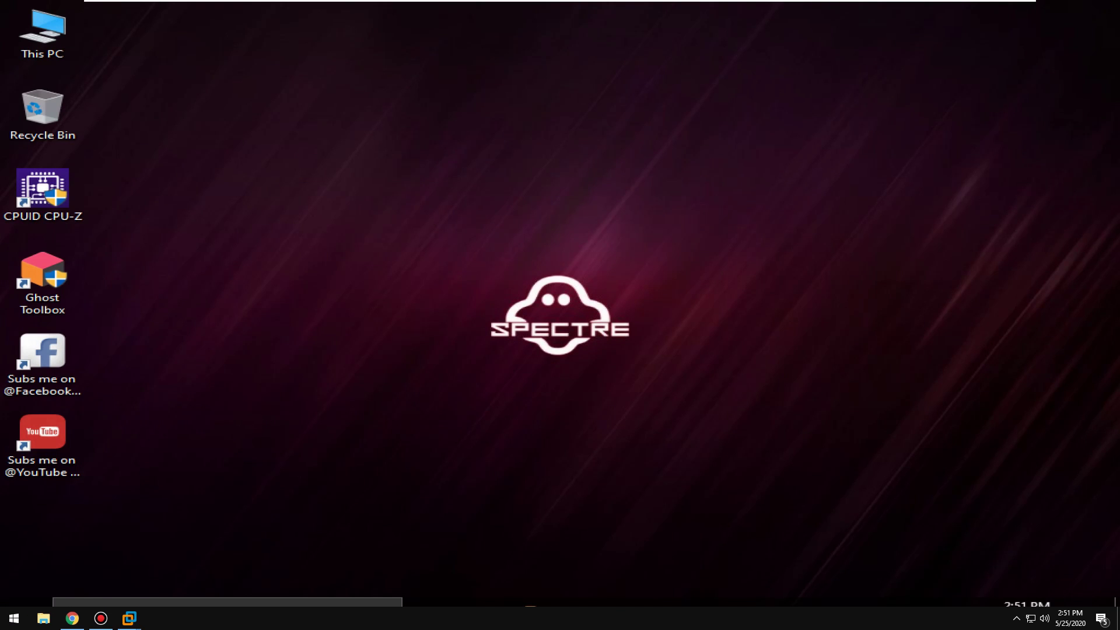
{"action": "left_click", "coordinate": [440, 330]}
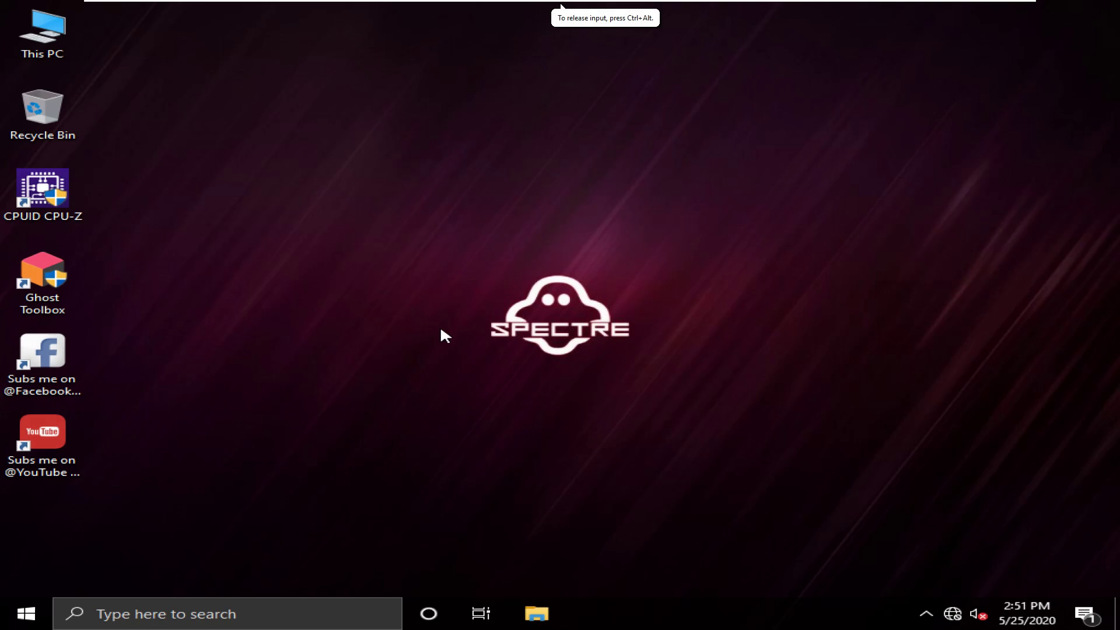
- Set the guest display resolution to 1920 × 1080, keep the changes and close the display settings
{"action": "right_click", "coordinate": [442, 313]}
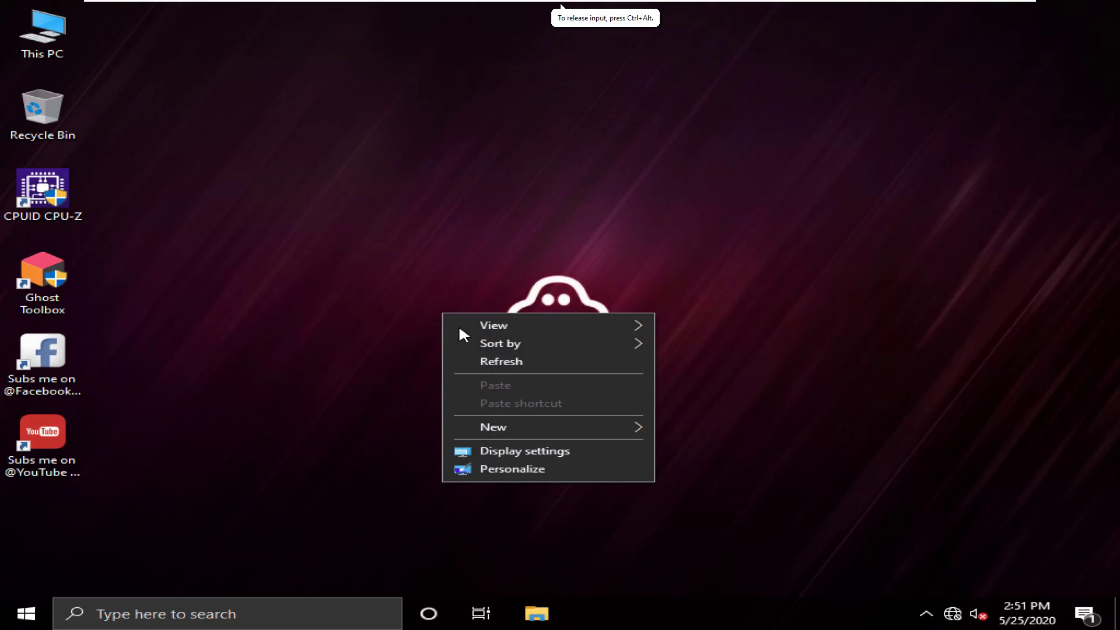
{"action": "left_click", "coordinate": [496, 362]}
{"action": "right_click", "coordinate": [445, 333]}
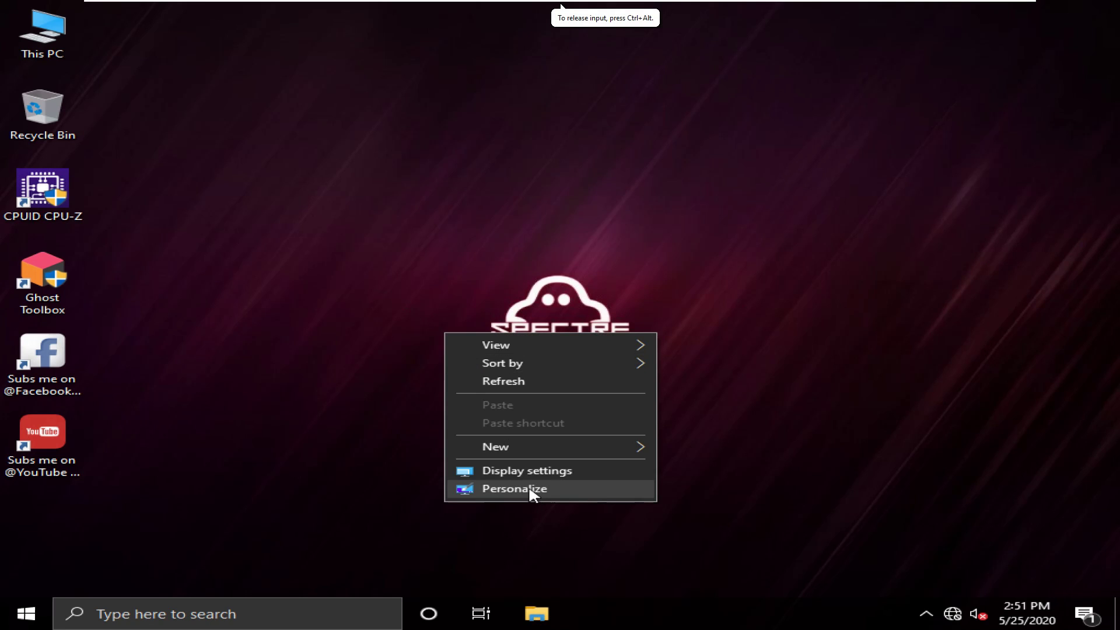
{"action": "left_click", "coordinate": [529, 470]}
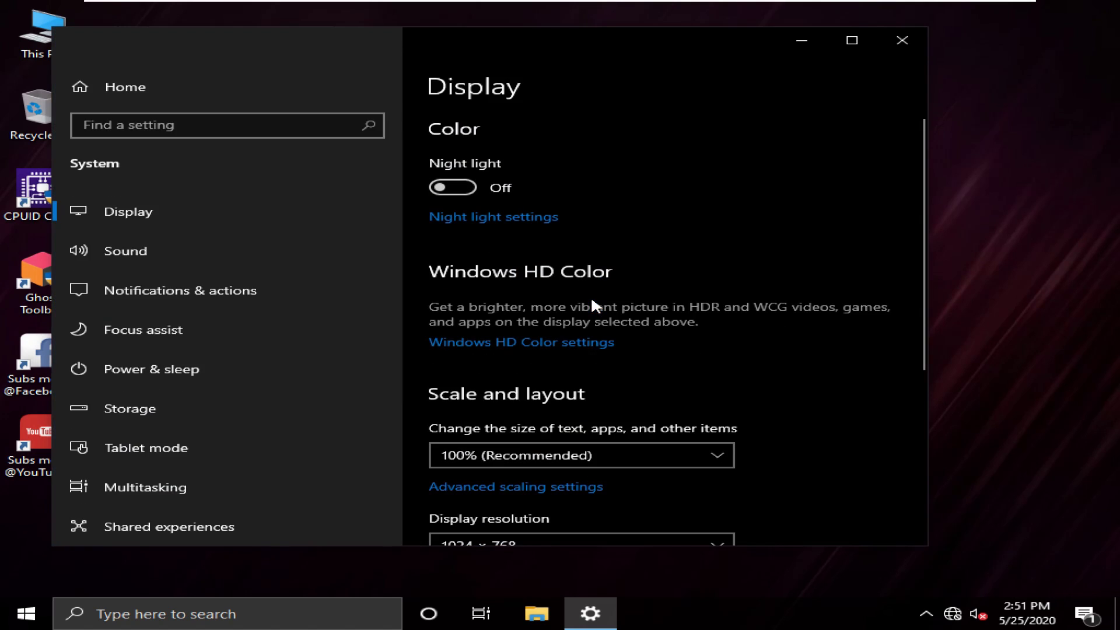
{"action": "scroll", "coordinate": [653, 391], "scroll_direction": "down", "scroll_amount": 5}
{"action": "scroll", "coordinate": [662, 402], "scroll_direction": "down", "scroll_amount": 1}
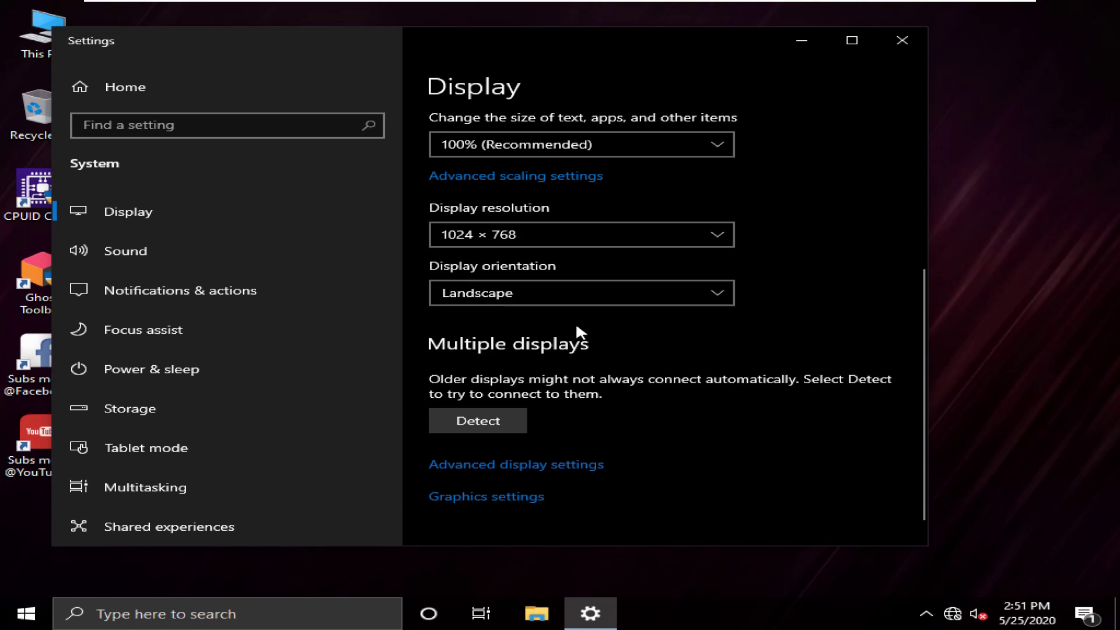
{"action": "left_click", "coordinate": [557, 237]}
{"action": "scroll", "coordinate": [548, 117], "scroll_direction": "up", "scroll_amount": 2}
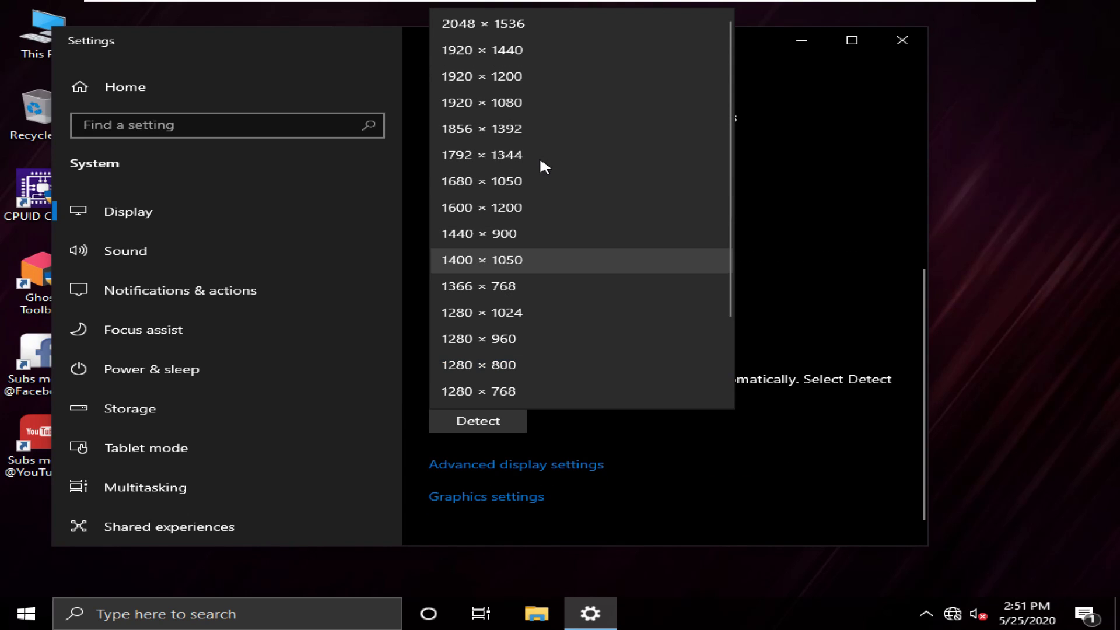
{"action": "left_click", "coordinate": [501, 104]}
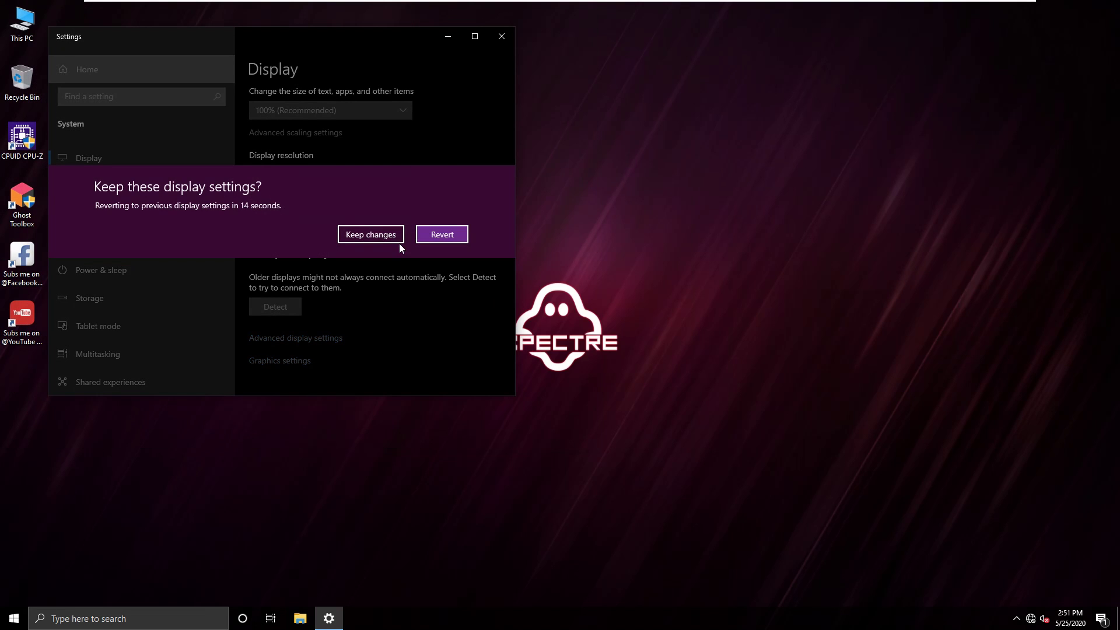
{"action": "left_click", "coordinate": [383, 235]}
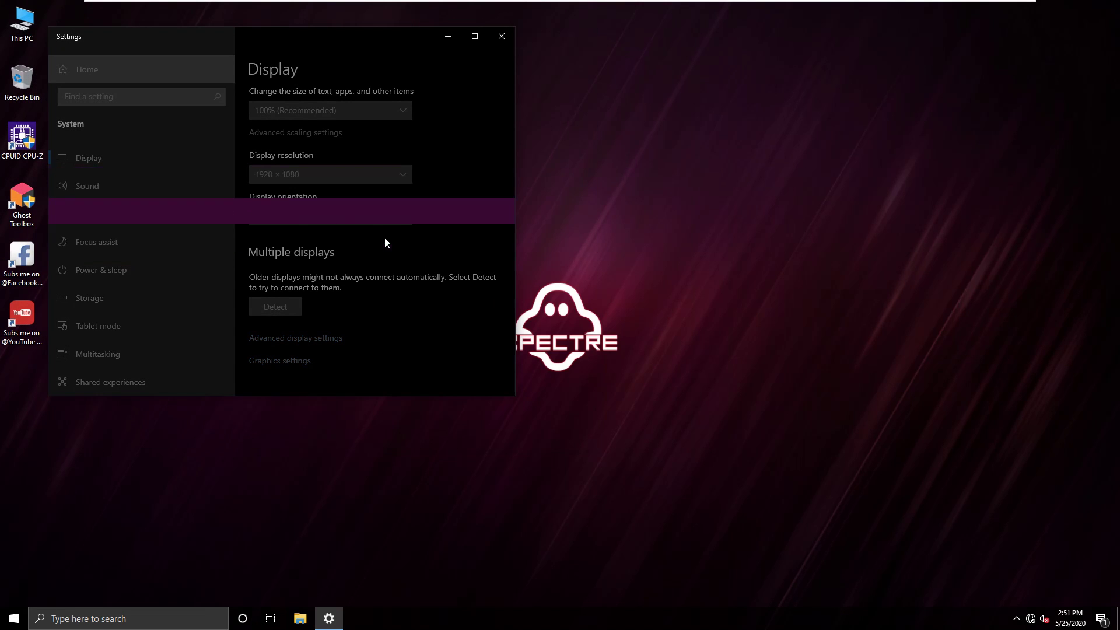
{"action": "left_click", "coordinate": [502, 41]}
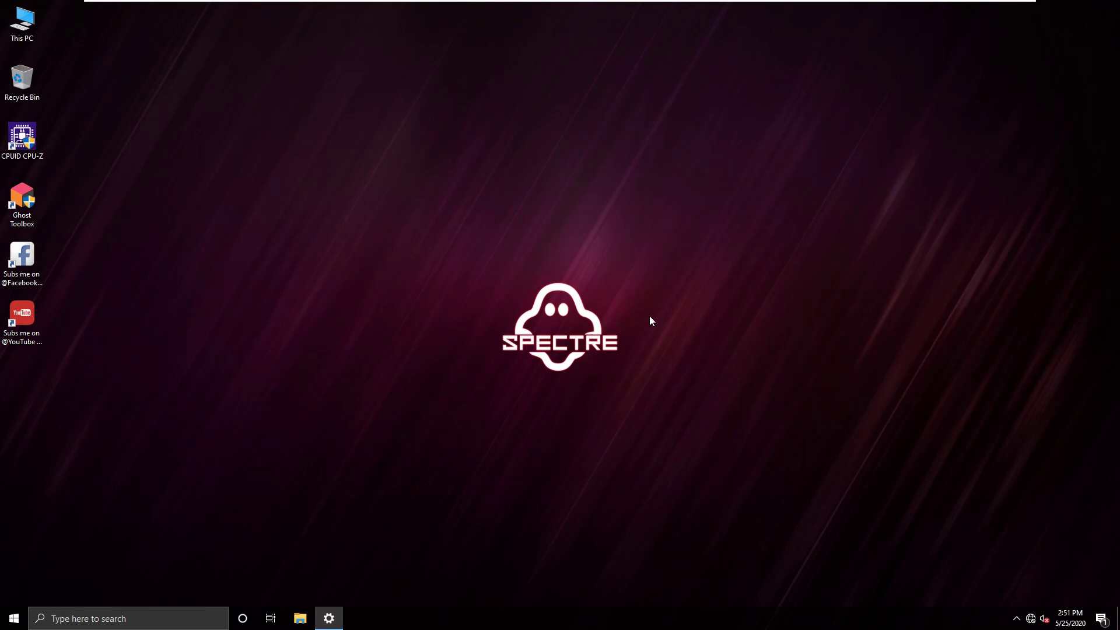
{"action": "right_click", "coordinate": [533, 344]}
{"action": "left_click", "coordinate": [574, 380]}
{"action": "left_click", "coordinate": [1016, 618]}
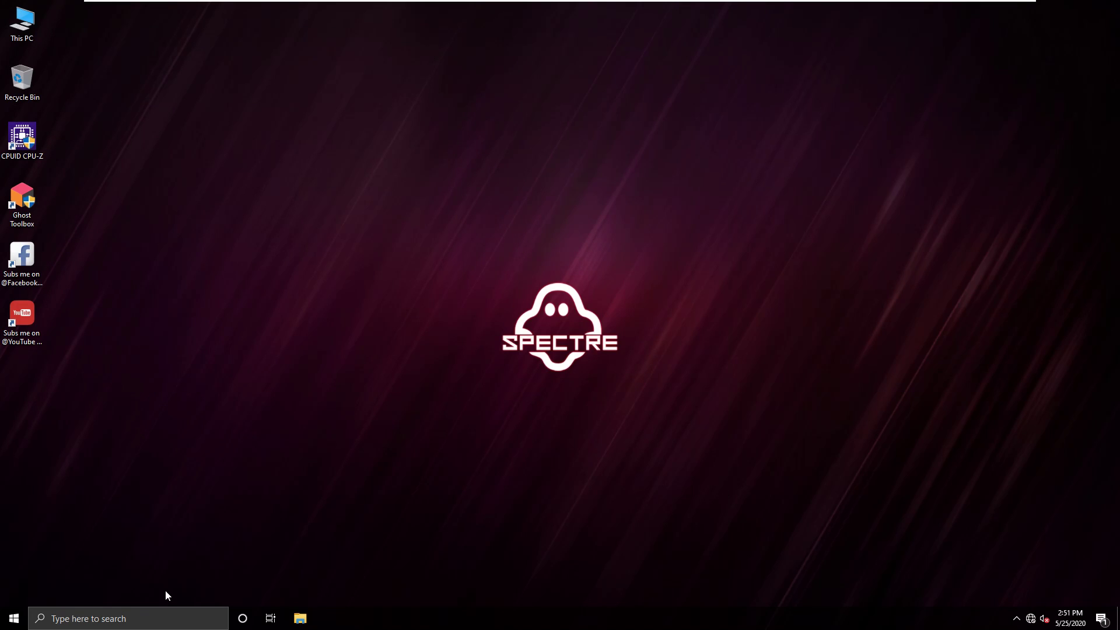
- Remove the Cortana button and Task View button from the taskbar and set its search to Hidden
{"action": "right_click", "coordinate": [156, 617]}
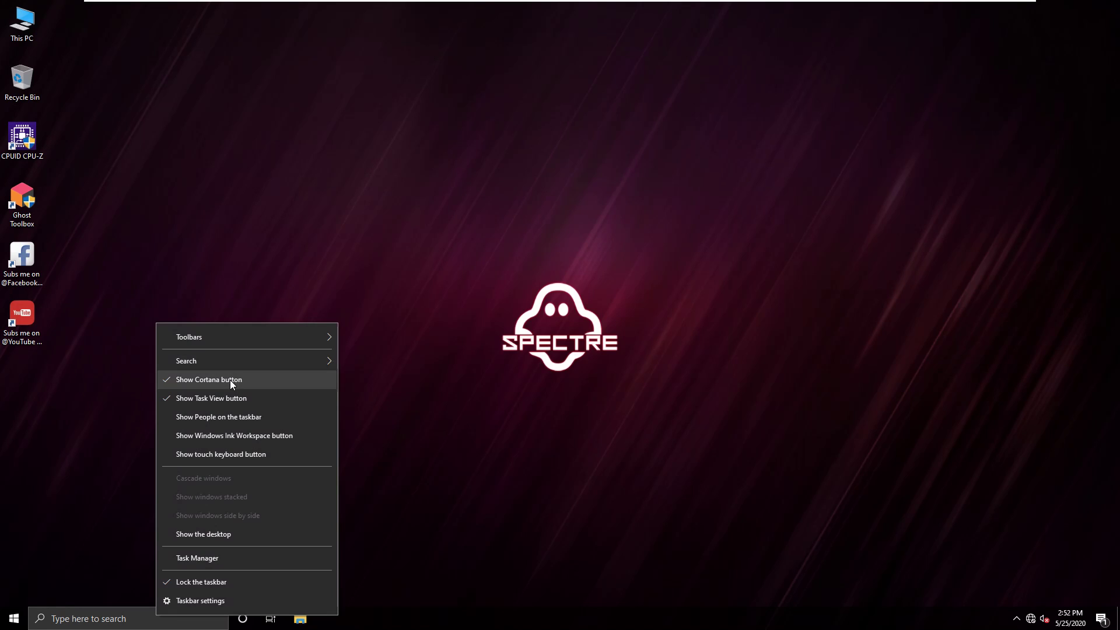
{"action": "left_click", "coordinate": [230, 380]}
{"action": "right_click", "coordinate": [166, 616]}
{"action": "left_click", "coordinate": [212, 408]}
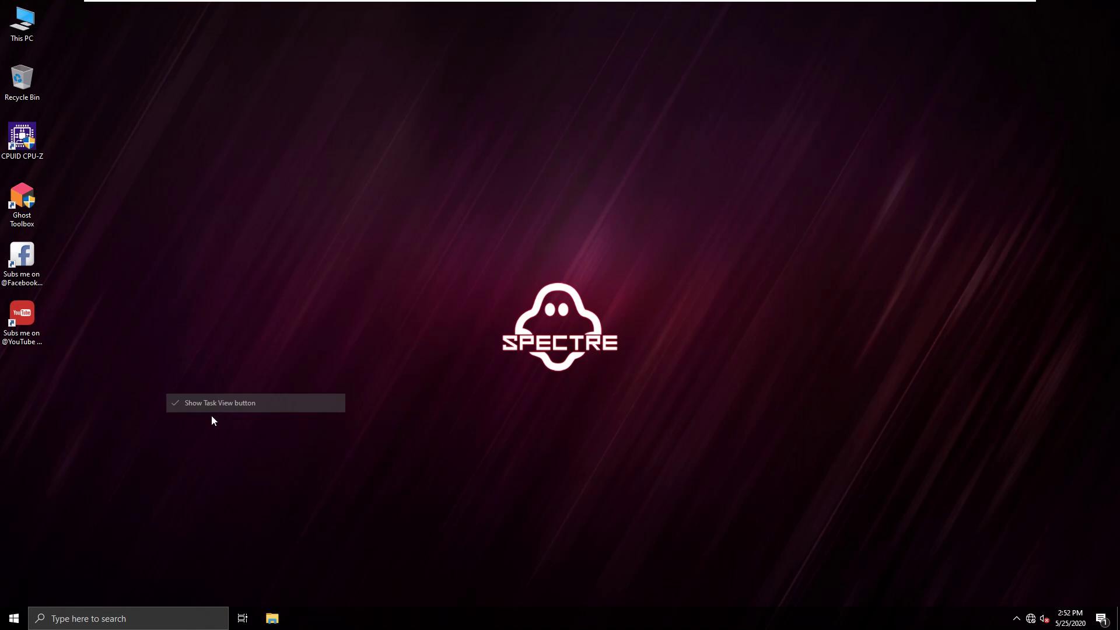
{"action": "right_click", "coordinate": [169, 614]}
{"action": "mouse_move", "coordinate": [230, 361]}
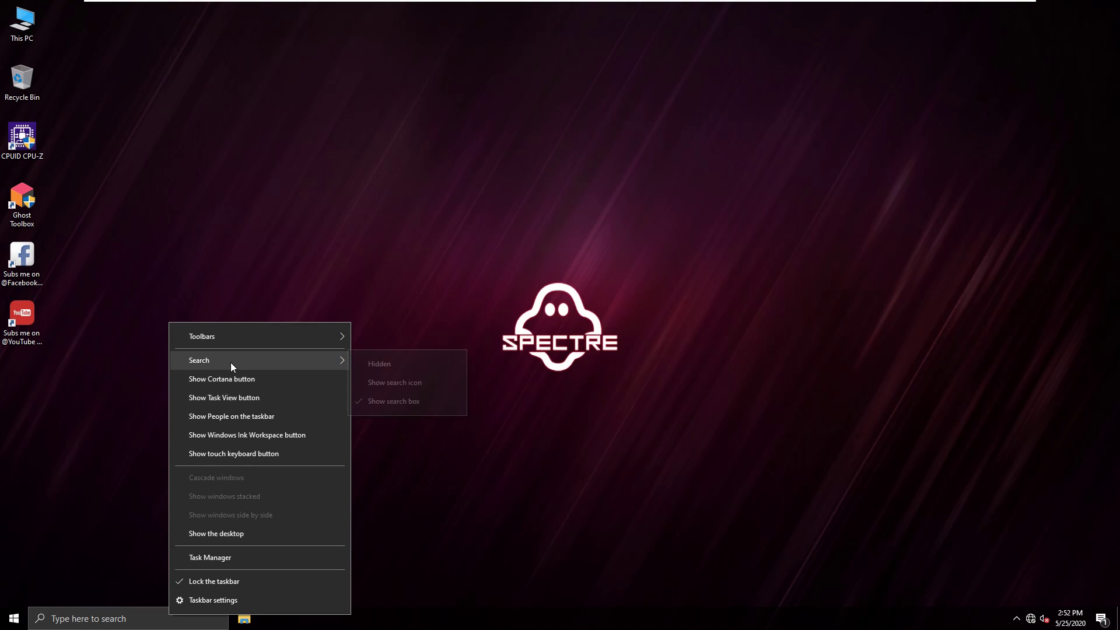
{"action": "left_click", "coordinate": [387, 365]}
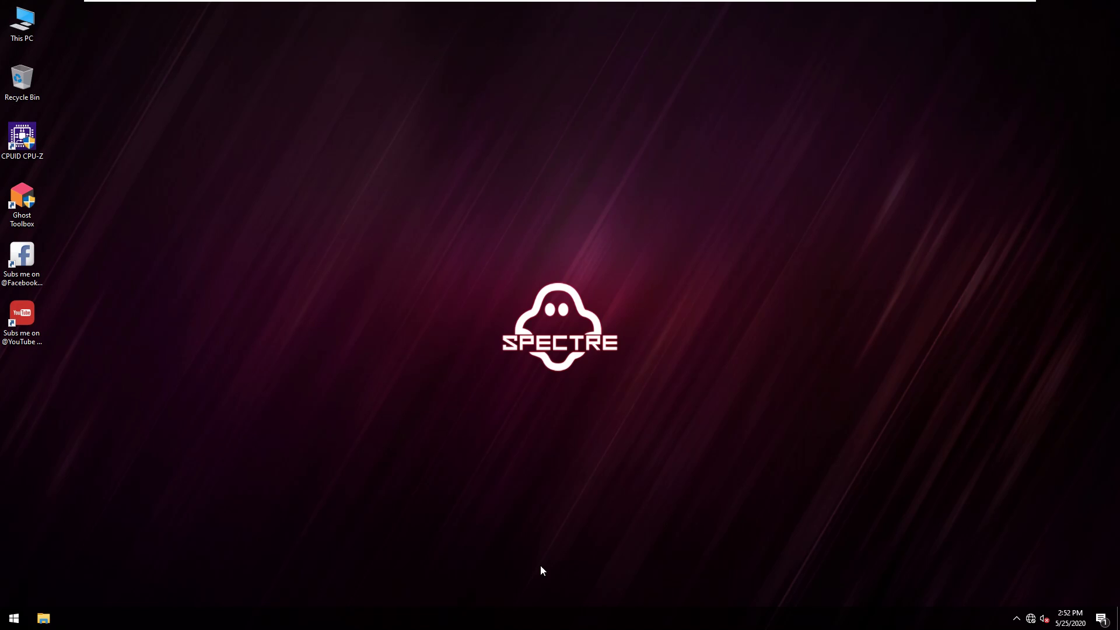
- Add the User's Files and Control Panel icons to the desktop in the theme's desktop icon settings, then minimize Settings
{"action": "right_click", "coordinate": [337, 361]}
{"action": "left_click", "coordinate": [390, 469]}
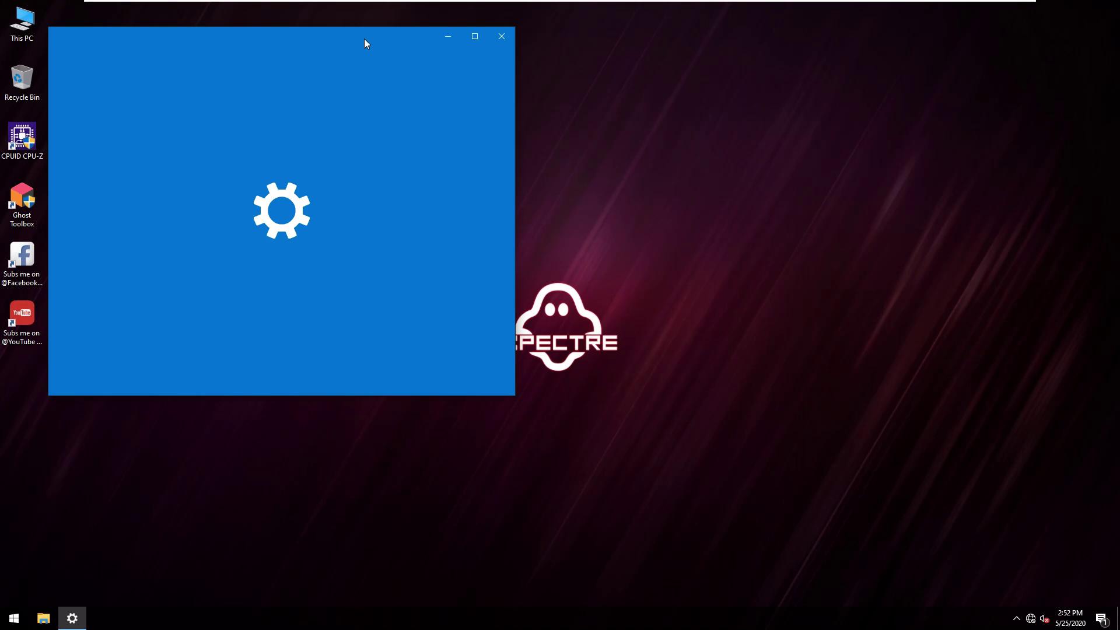
{"action": "left_click_drag", "start_coordinate": [364, 44], "coordinate": [617, 145]}
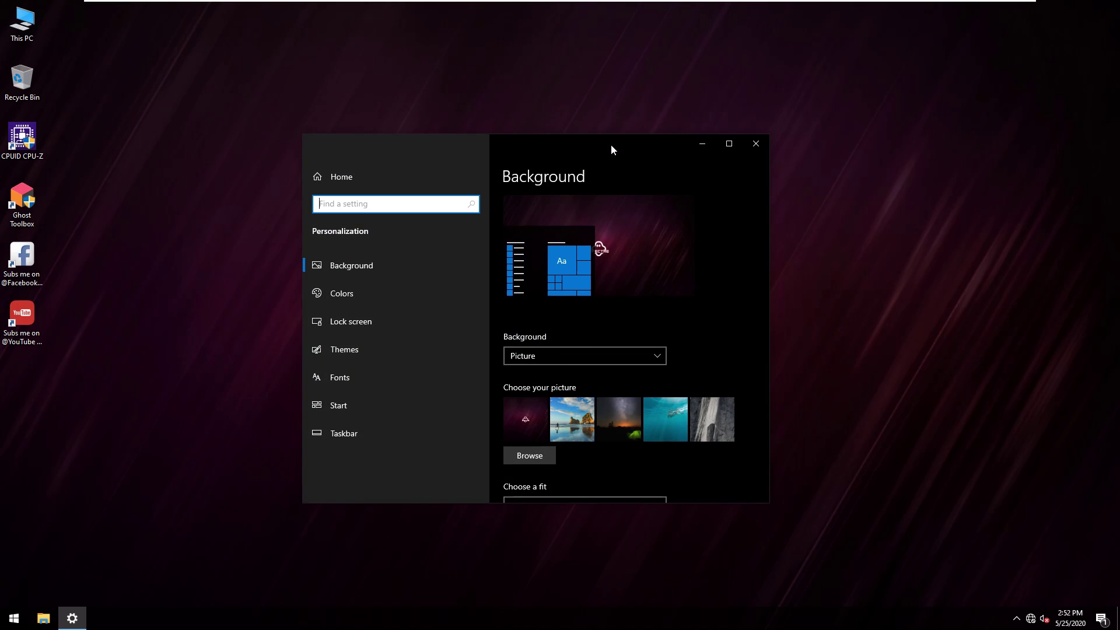
{"action": "double_click", "coordinate": [610, 146]}
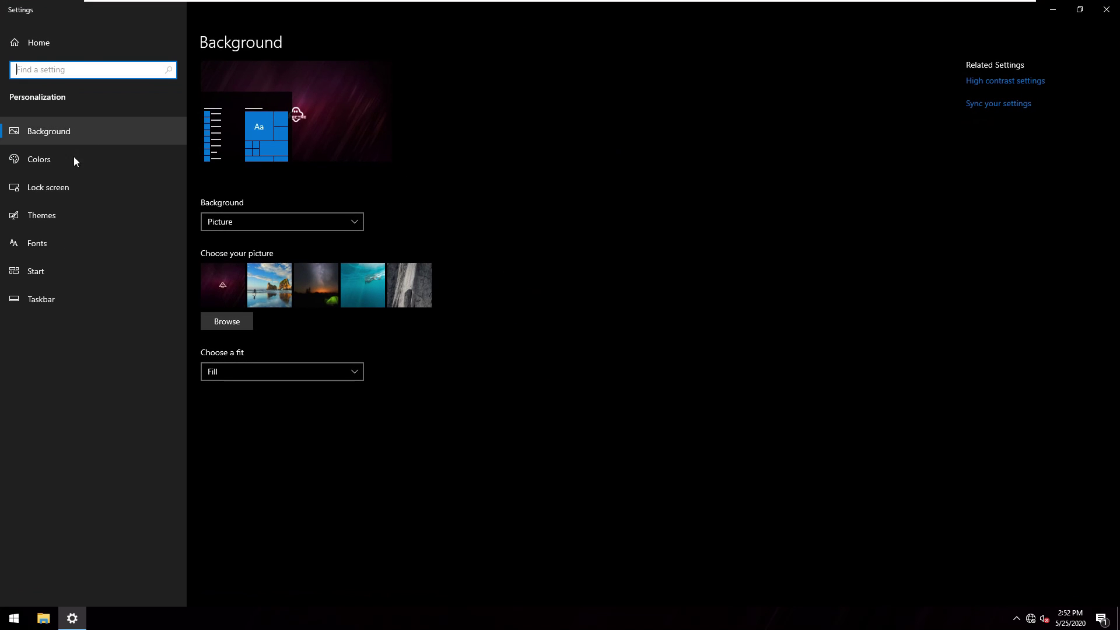
{"action": "left_click", "coordinate": [56, 210]}
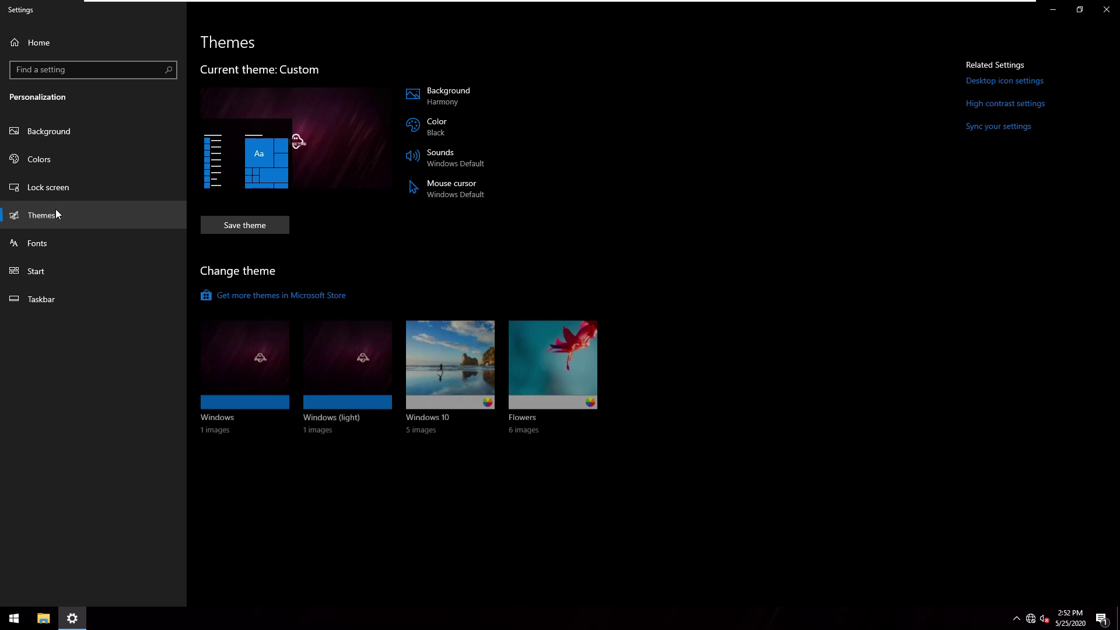
{"action": "left_click", "coordinate": [1021, 85]}
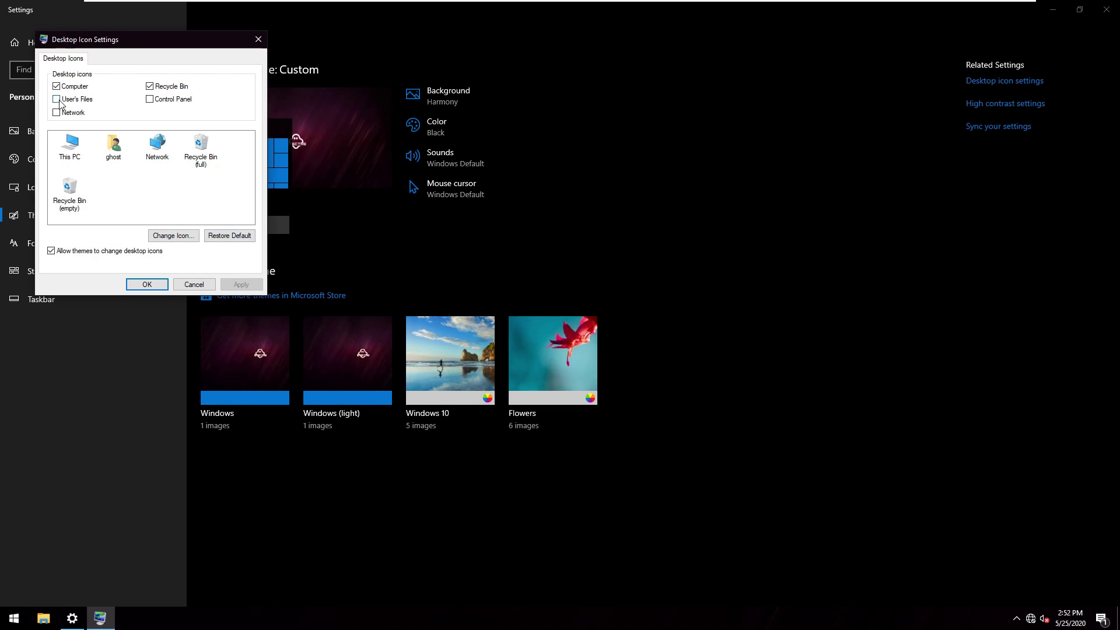
{"action": "left_click", "coordinate": [58, 100]}
{"action": "left_click", "coordinate": [167, 103]}
{"action": "left_click", "coordinate": [241, 285]}
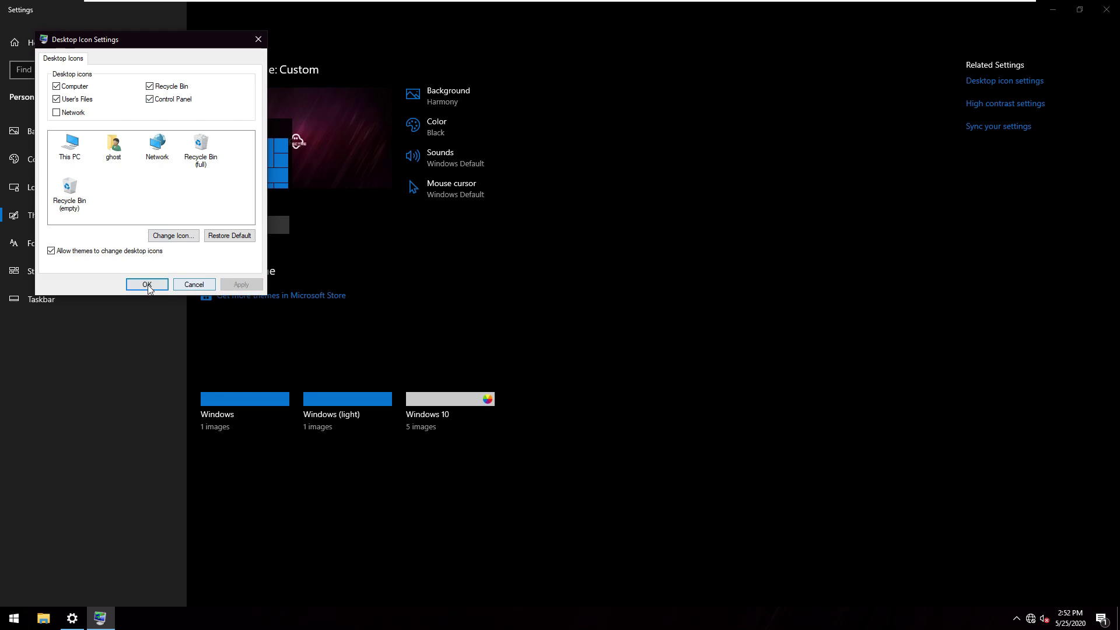
{"action": "left_click", "coordinate": [146, 284]}
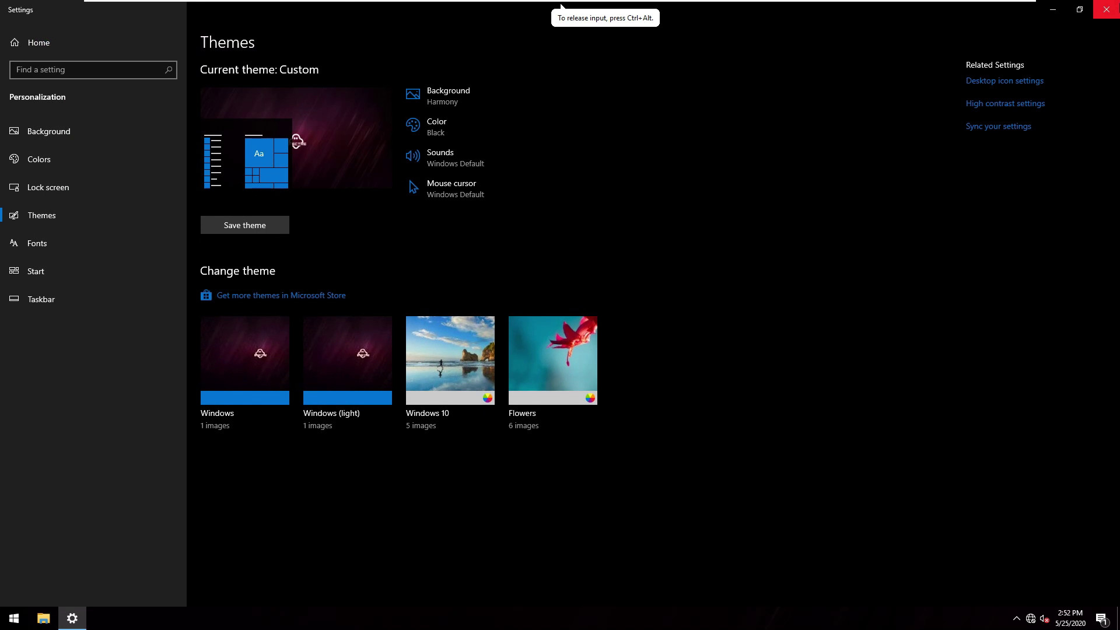
{"action": "left_click", "coordinate": [55, 39]}
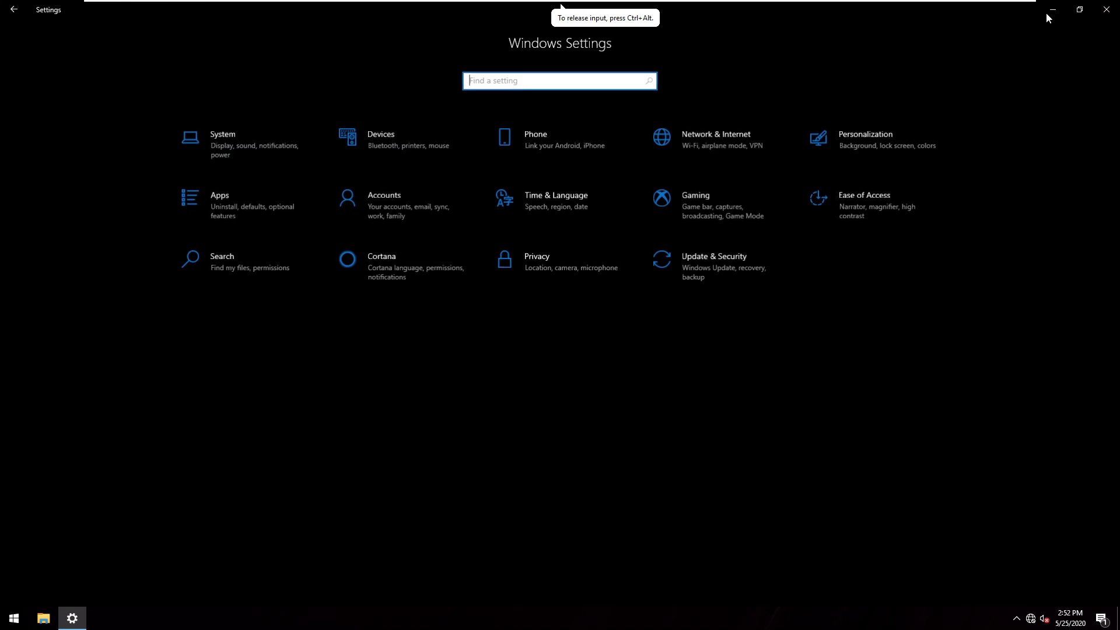
{"action": "left_click", "coordinate": [1050, 9]}
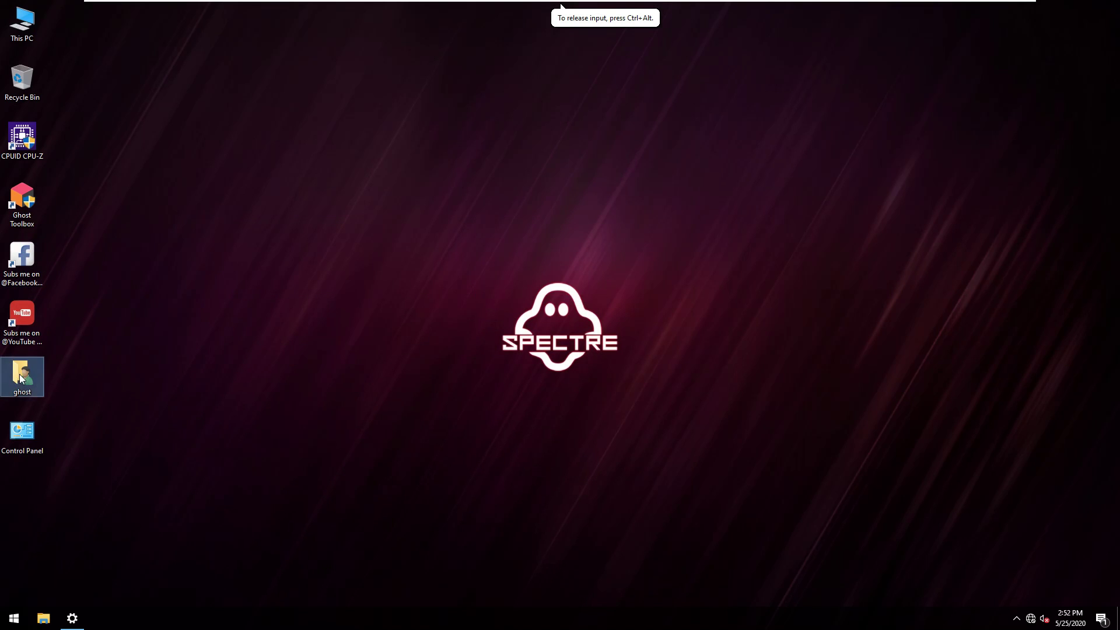
- Sort the desktop icons by item type
{"action": "right_click", "coordinate": [233, 290]}
{"action": "mouse_move", "coordinate": [265, 313]}
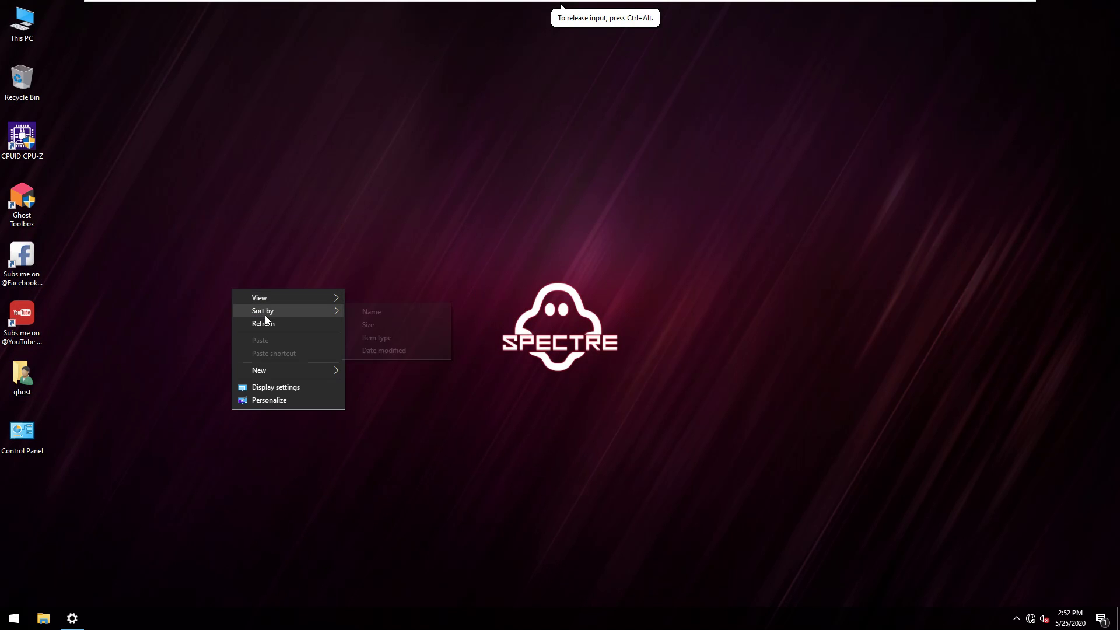
{"action": "left_click", "coordinate": [397, 334]}
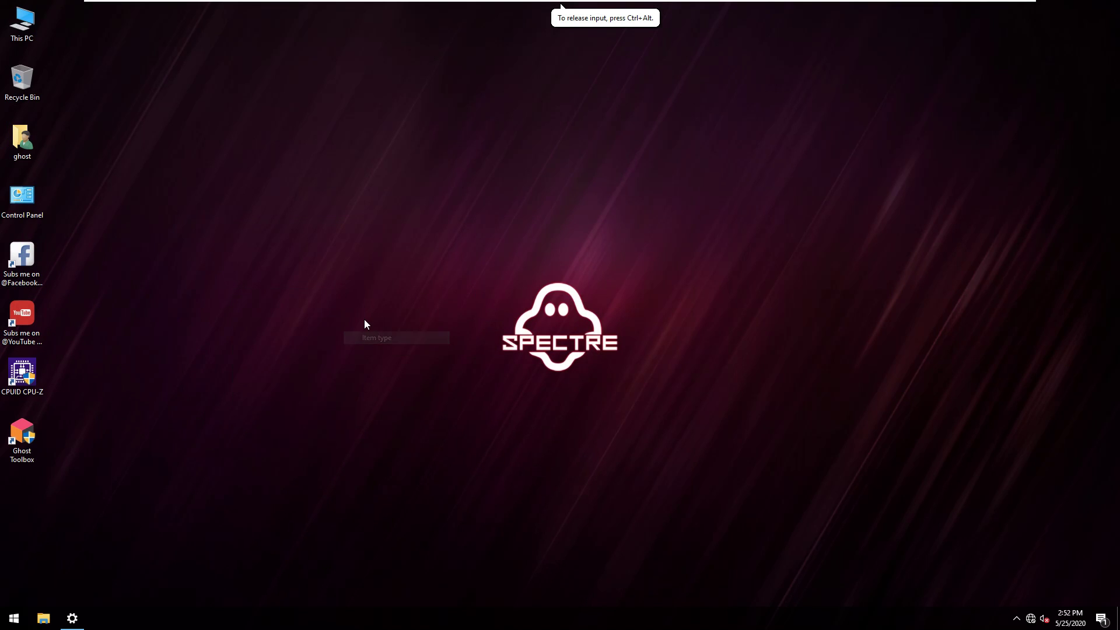
{"action": "left_click", "coordinate": [80, 623]}
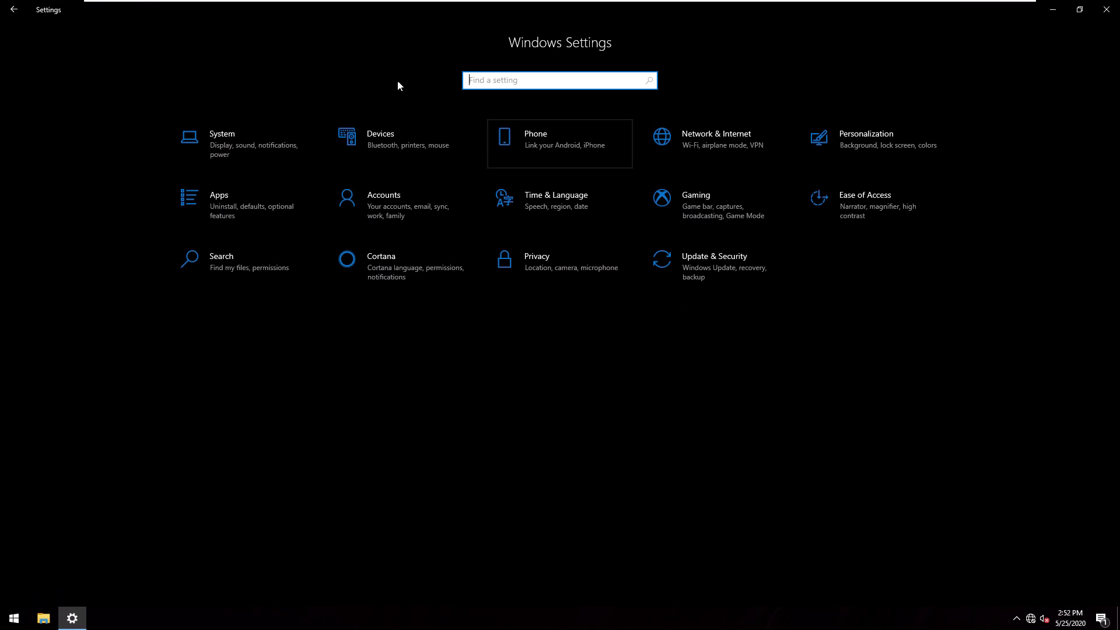
{"action": "left_click", "coordinate": [82, 613]}
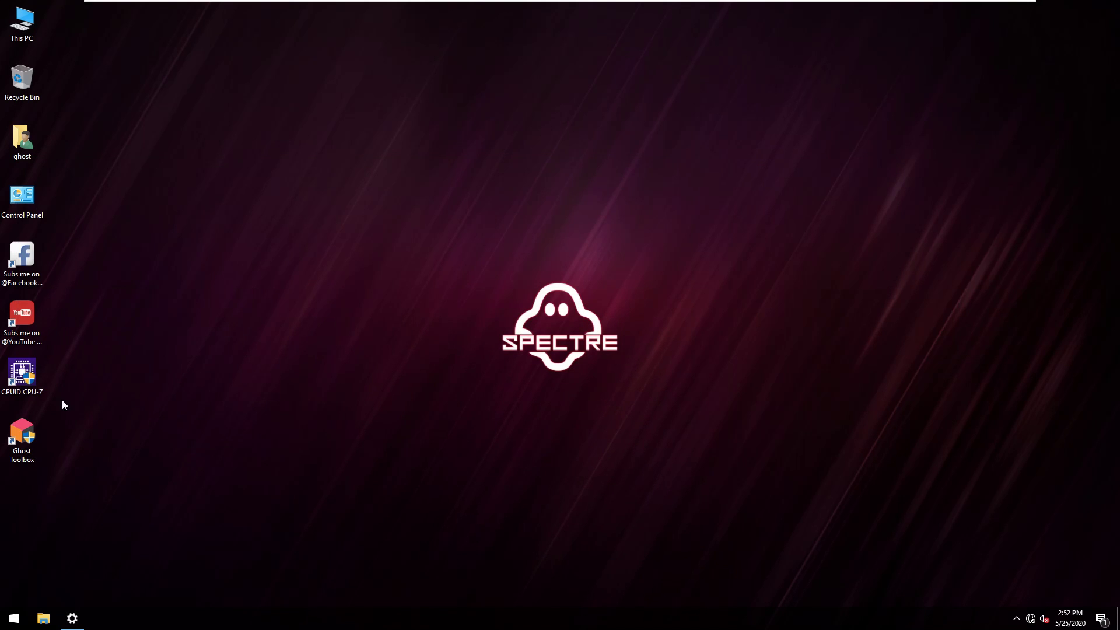
- Launch Ghost Toolbox from the desktop and move its window toward the middle of the desktop
{"action": "double_click", "coordinate": [22, 436]}
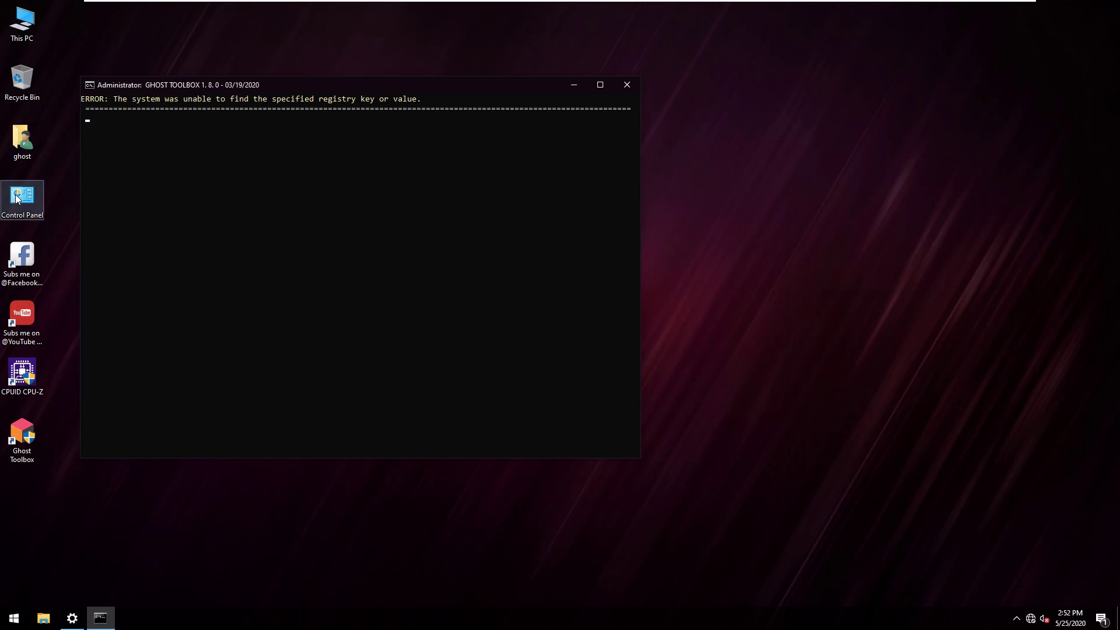
{"action": "left_click_drag", "start_coordinate": [375, 87], "coordinate": [515, 120]}
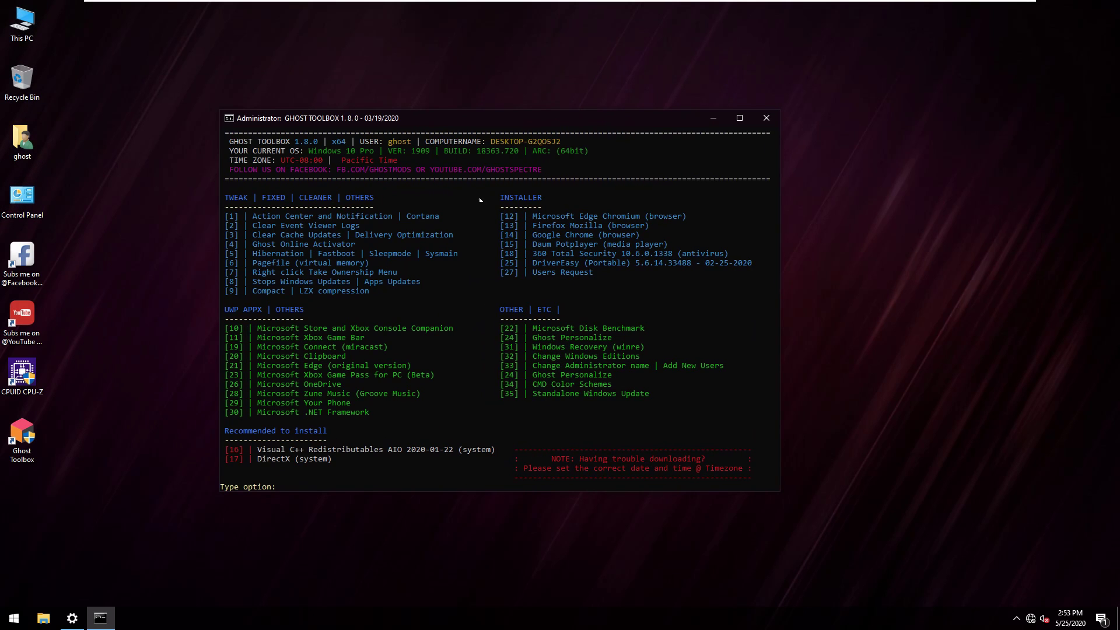
- Open Ghost Personalize (option 24) in Ghost Toolbox and apply the Windows 10 Default White theme (option 8)
{"action": "left_click", "coordinate": [287, 459]}
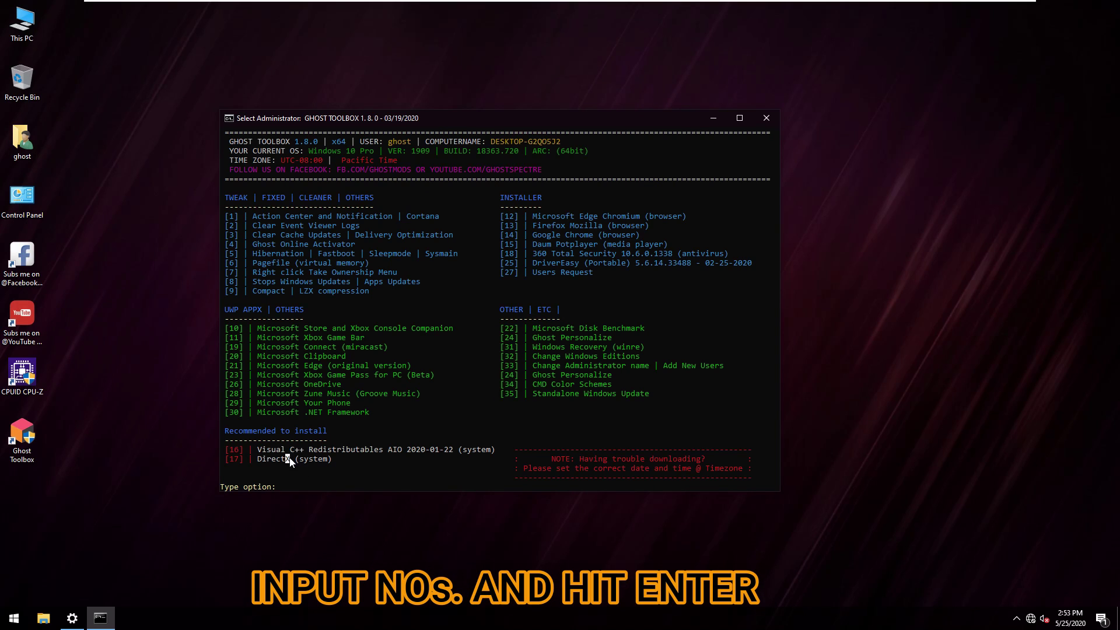
{"action": "right_click", "coordinate": [290, 460]}
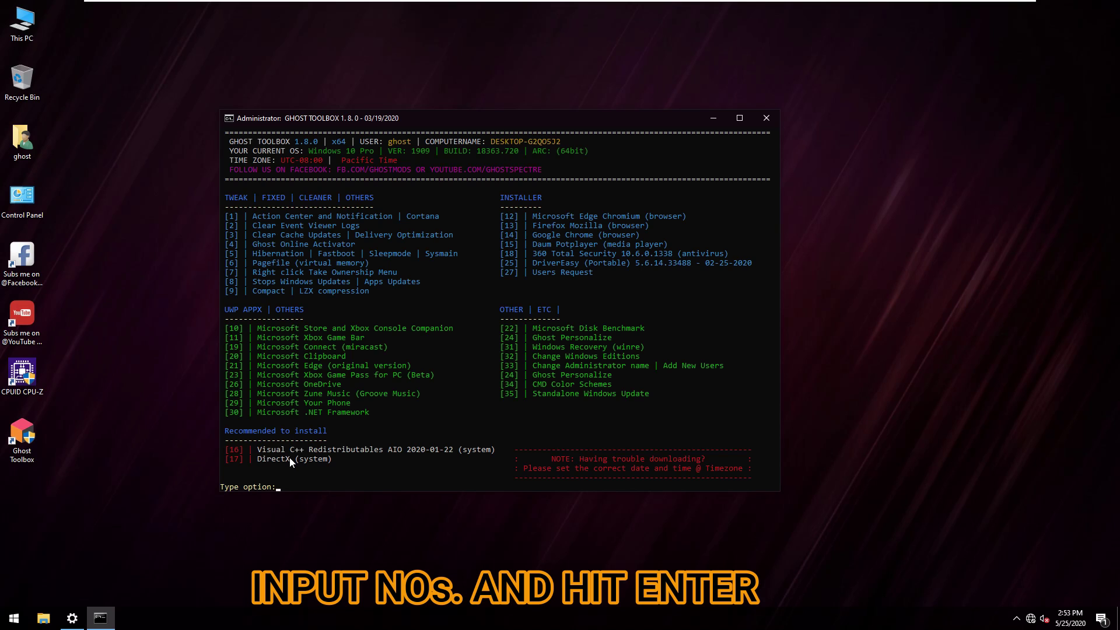
{"action": "type", "text": "2"}
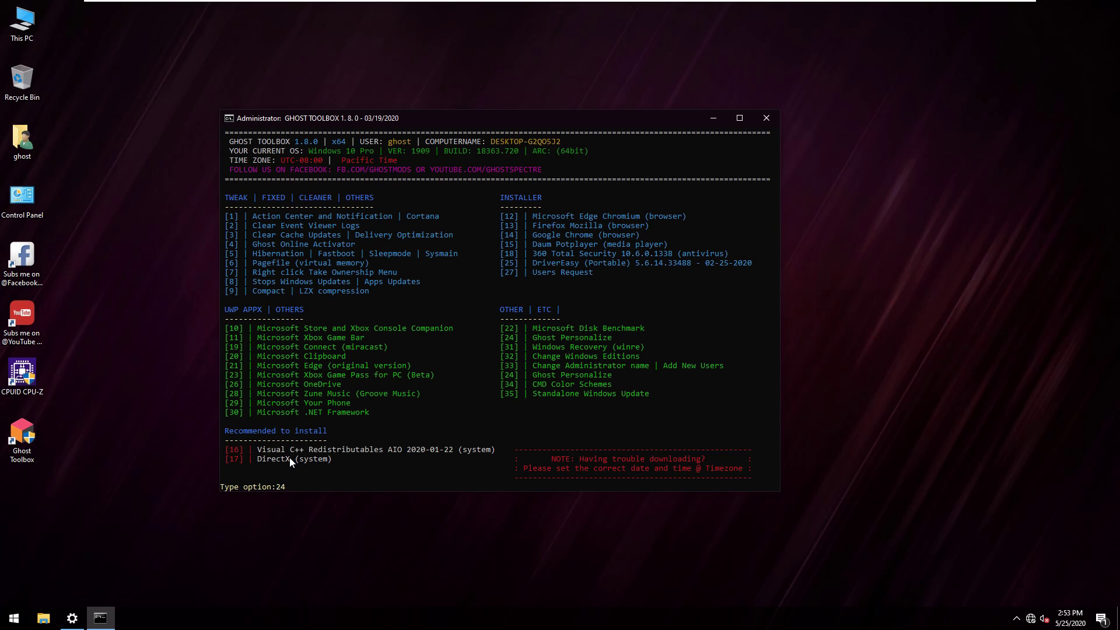
{"action": "type", "text": "4"}
{"action": "key", "text": "Return"}
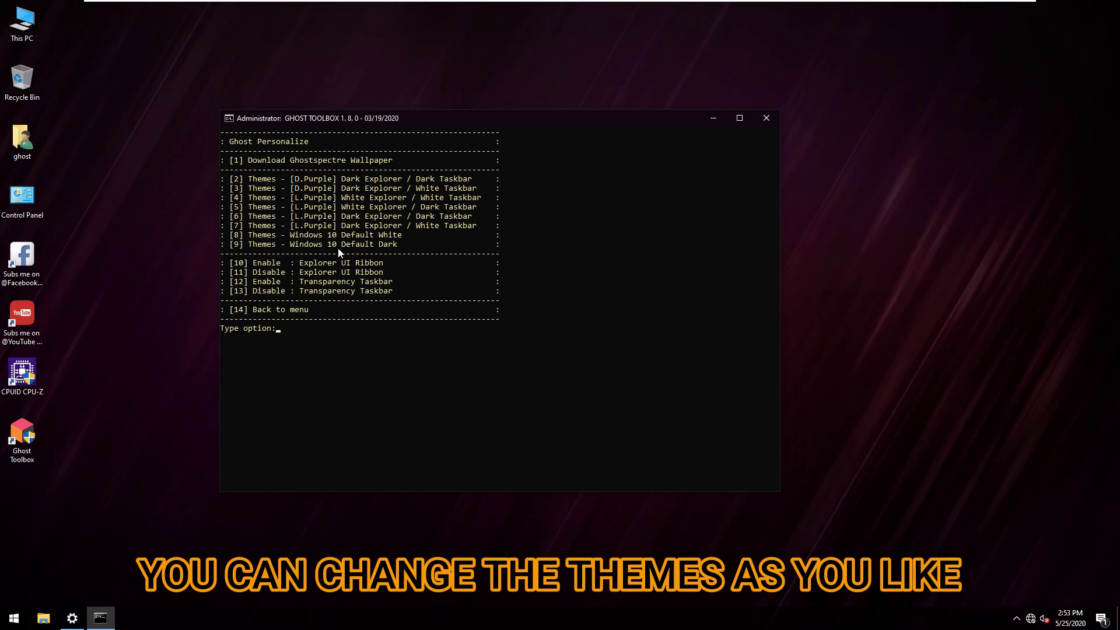
{"action": "type", "text": "8"}
{"action": "key", "text": "Return"}
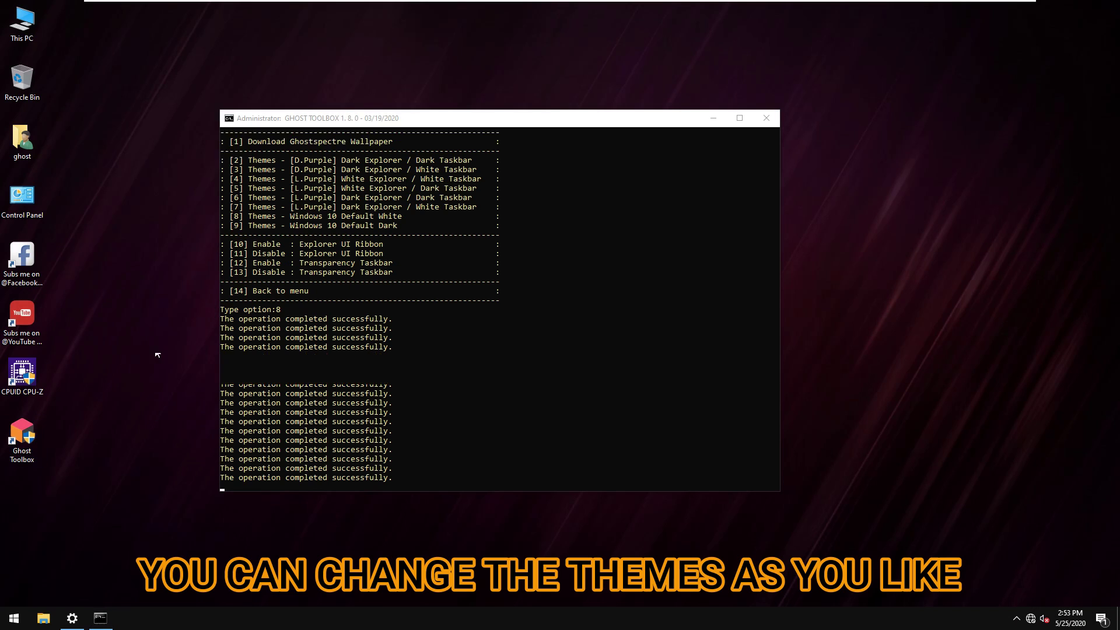
{"action": "right_click", "coordinate": [154, 315]}
{"action": "left_click", "coordinate": [177, 352]}
{"action": "left_click", "coordinate": [385, 348]}
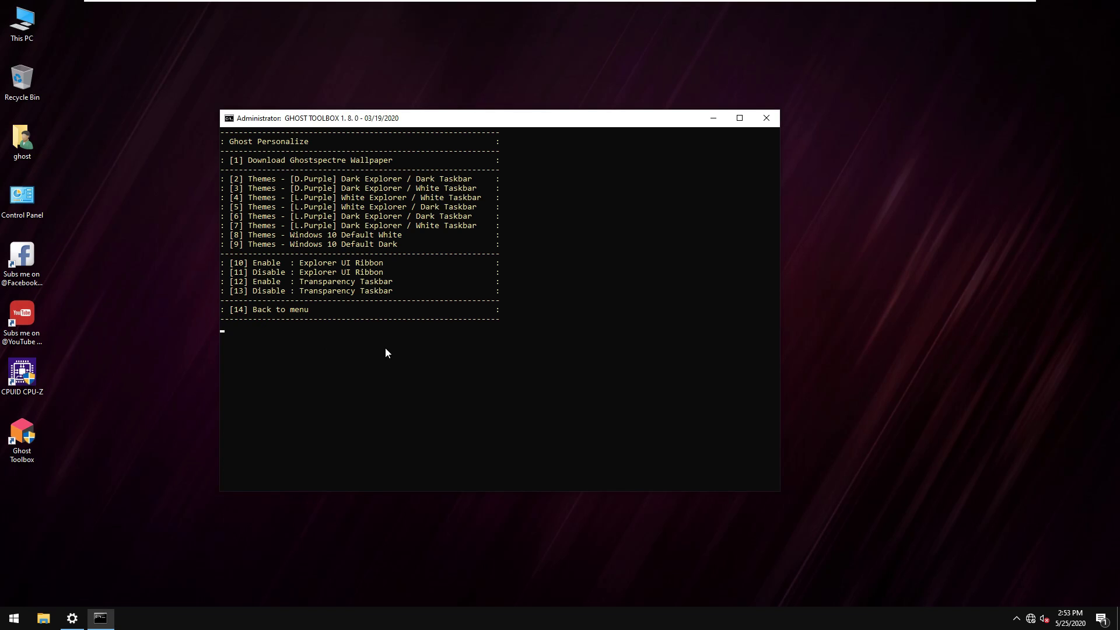
- Move the Ghost Toolbox window lower on the desktop and open the Windows Settings home page
{"action": "left_click", "coordinate": [78, 623]}
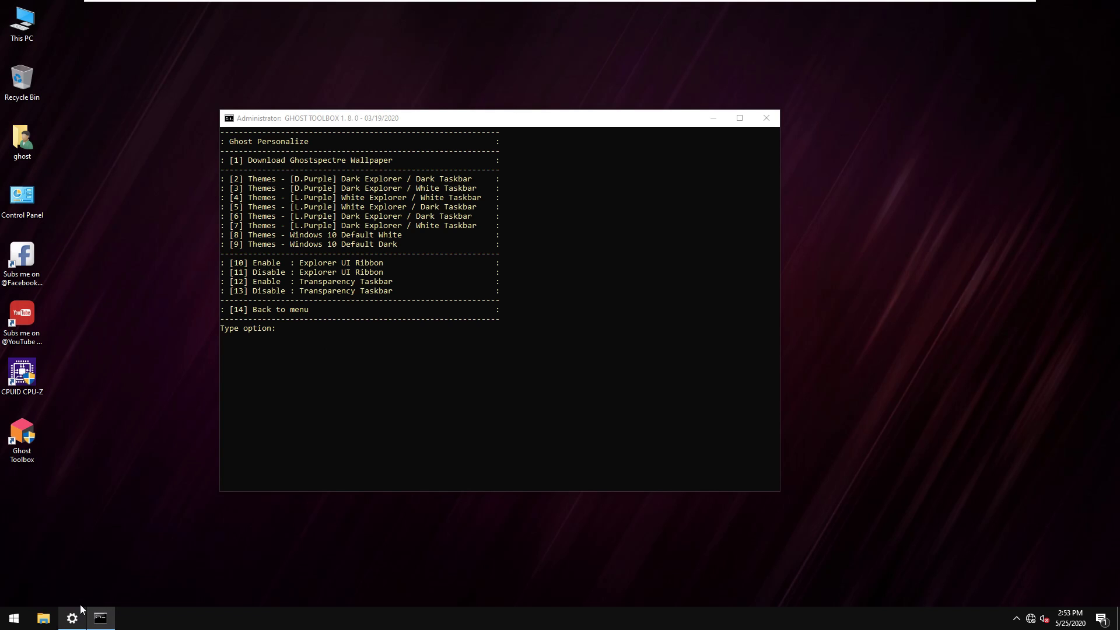
{"action": "left_click_drag", "start_coordinate": [408, 125], "coordinate": [431, 190]}
{"action": "left_click", "coordinate": [101, 619]}
{"action": "left_click", "coordinate": [100, 621]}
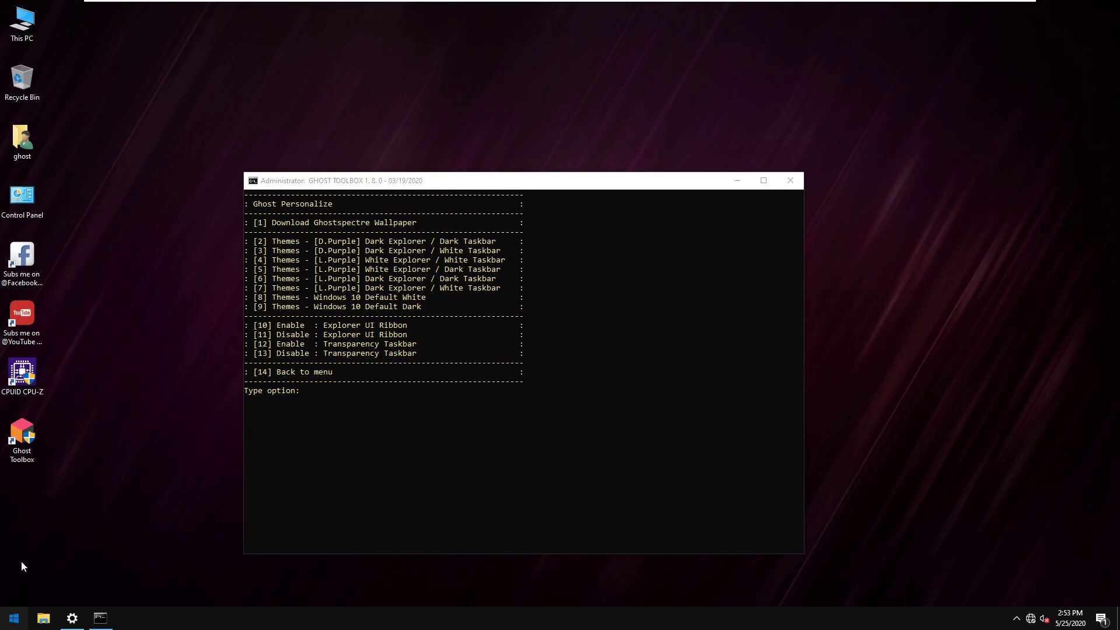
{"action": "key", "text": "super"}
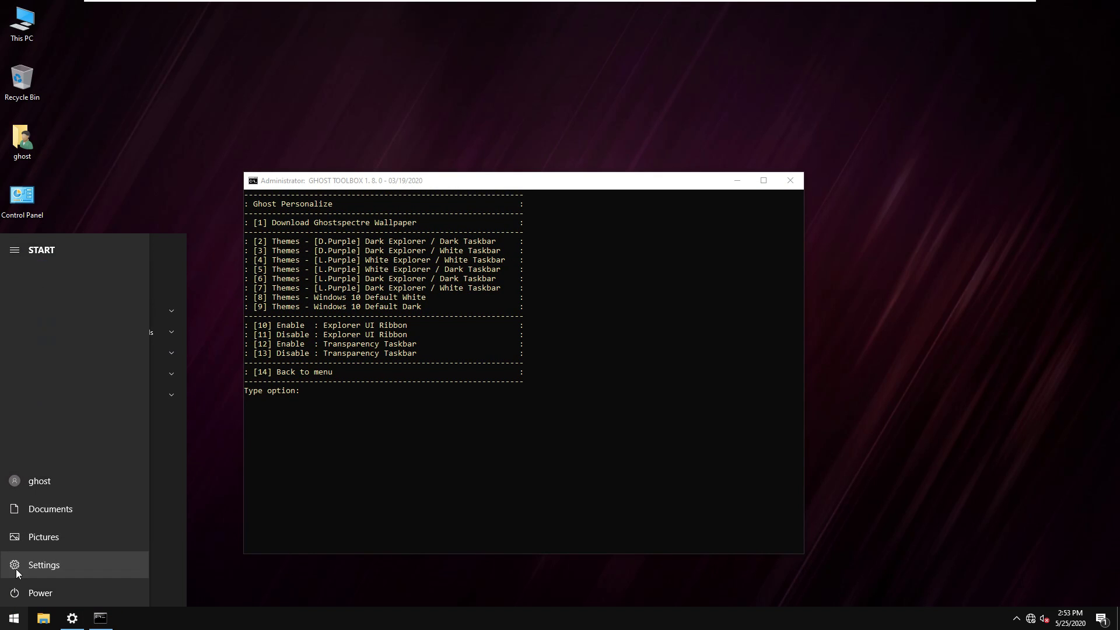
{"action": "left_click", "coordinate": [17, 569]}
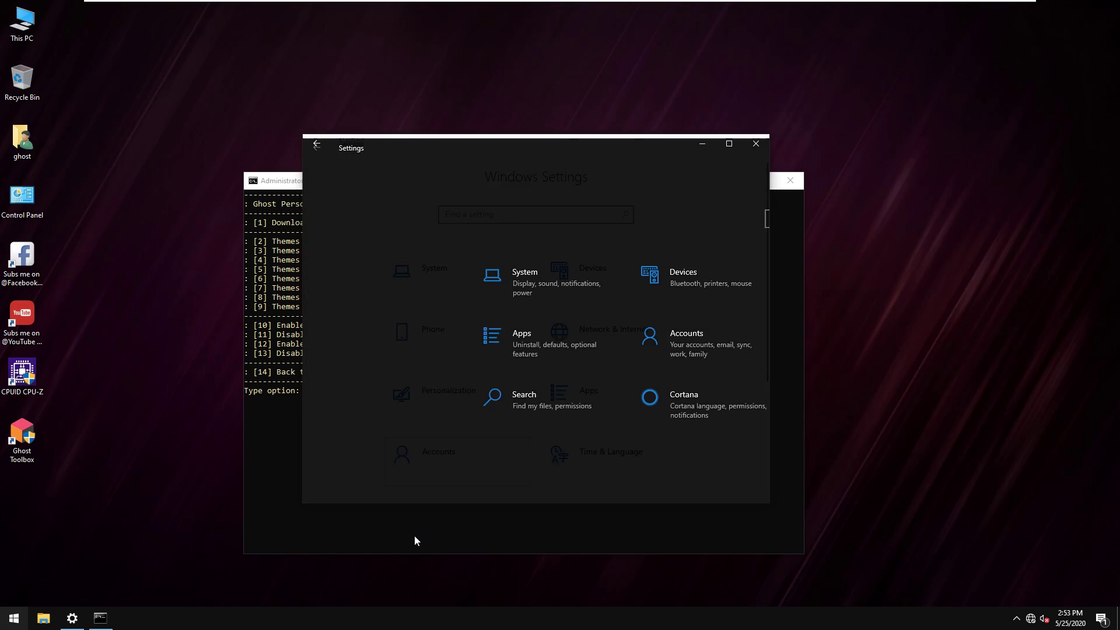
- Close Ghost Toolbox and maximize the Settings window
{"action": "left_click", "coordinate": [414, 535]}
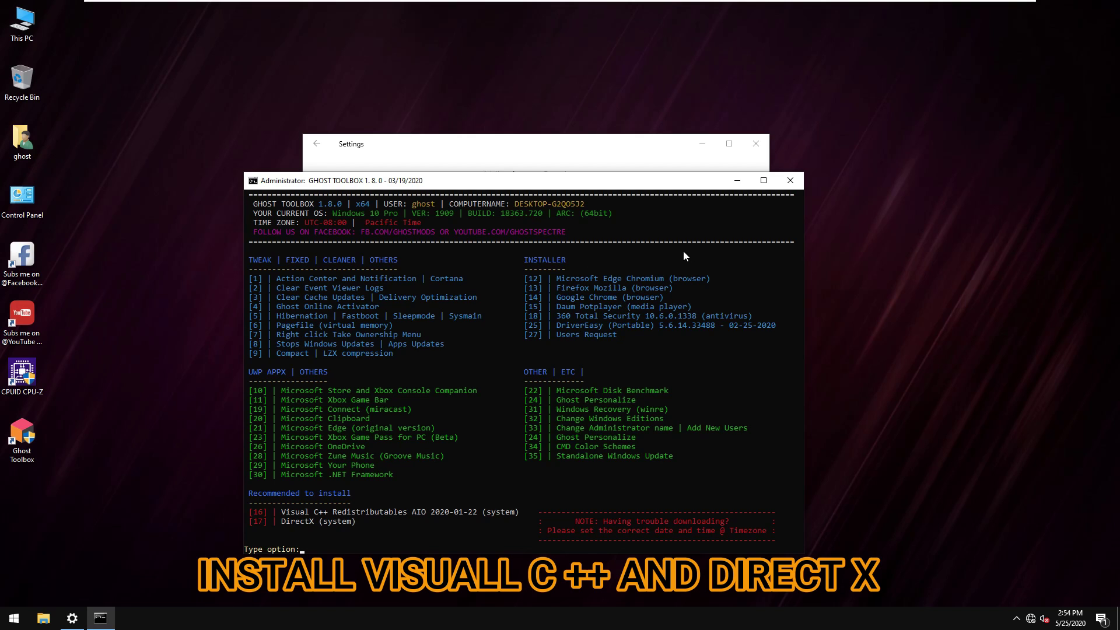
{"action": "left_click", "coordinate": [790, 181]}
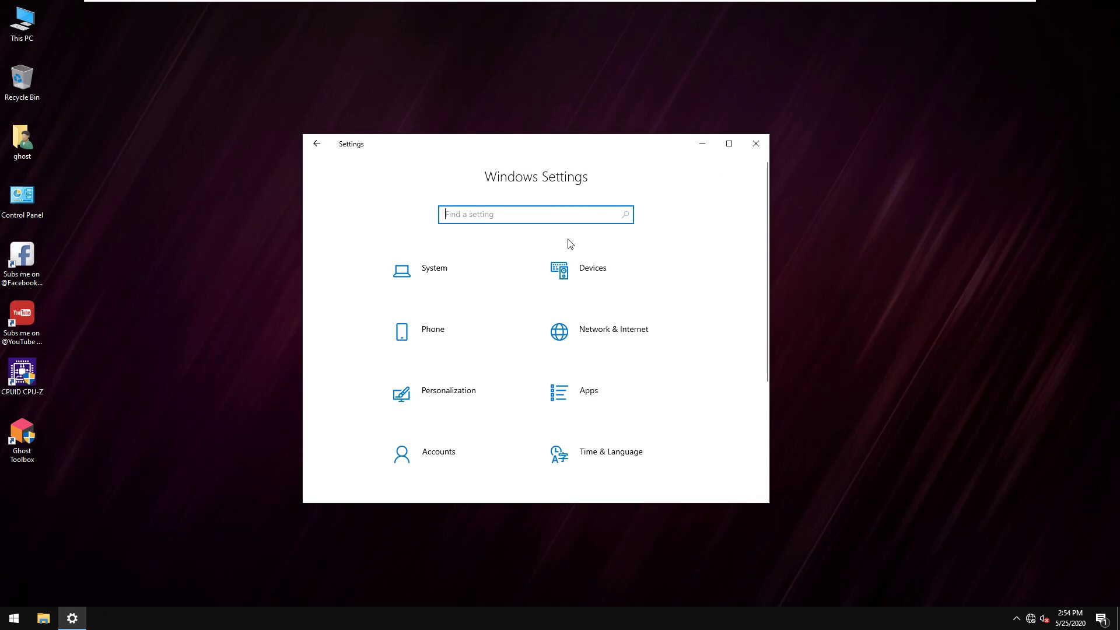
{"action": "double_click", "coordinate": [622, 148]}
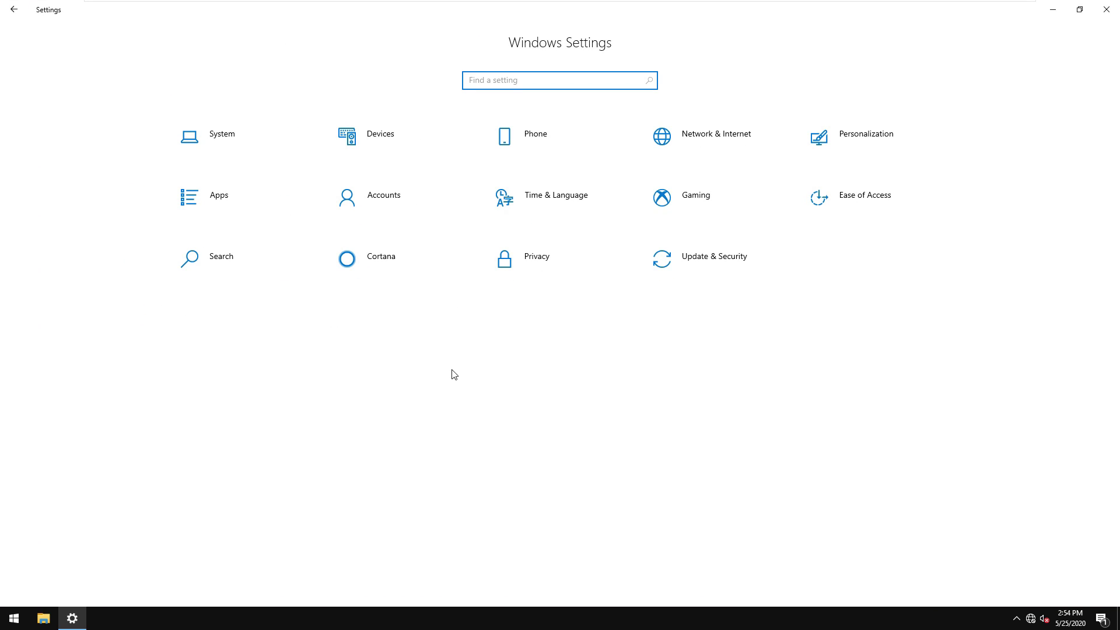
- Turn off language list access, app launch tracking and suggested content in the General privacy options
{"action": "left_click", "coordinate": [532, 265]}
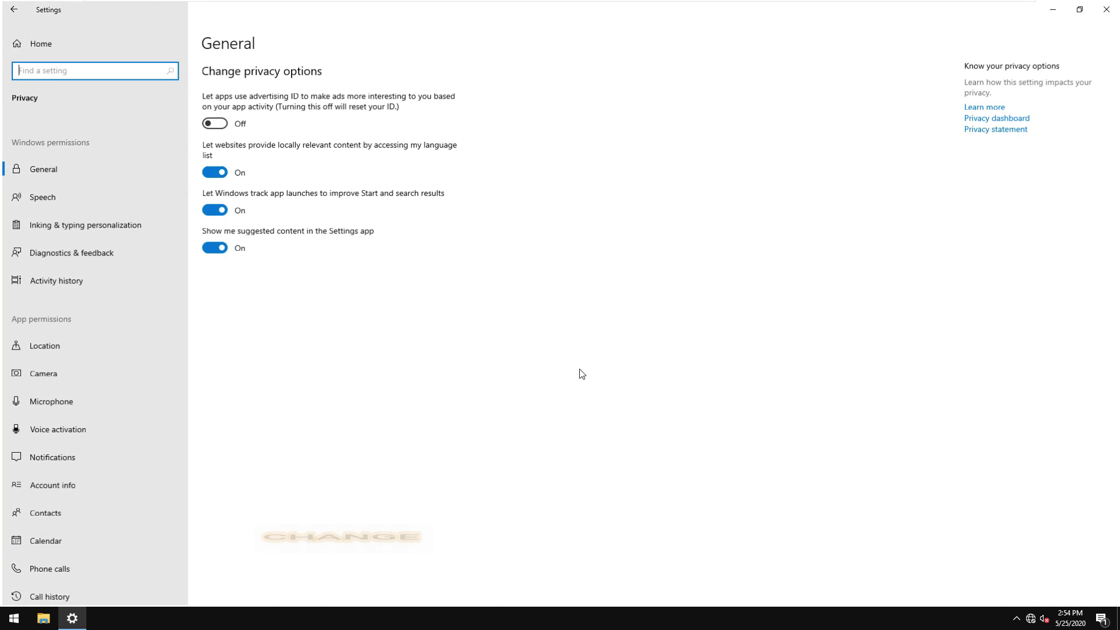
{"action": "left_click", "coordinate": [214, 171]}
{"action": "left_click", "coordinate": [213, 247]}
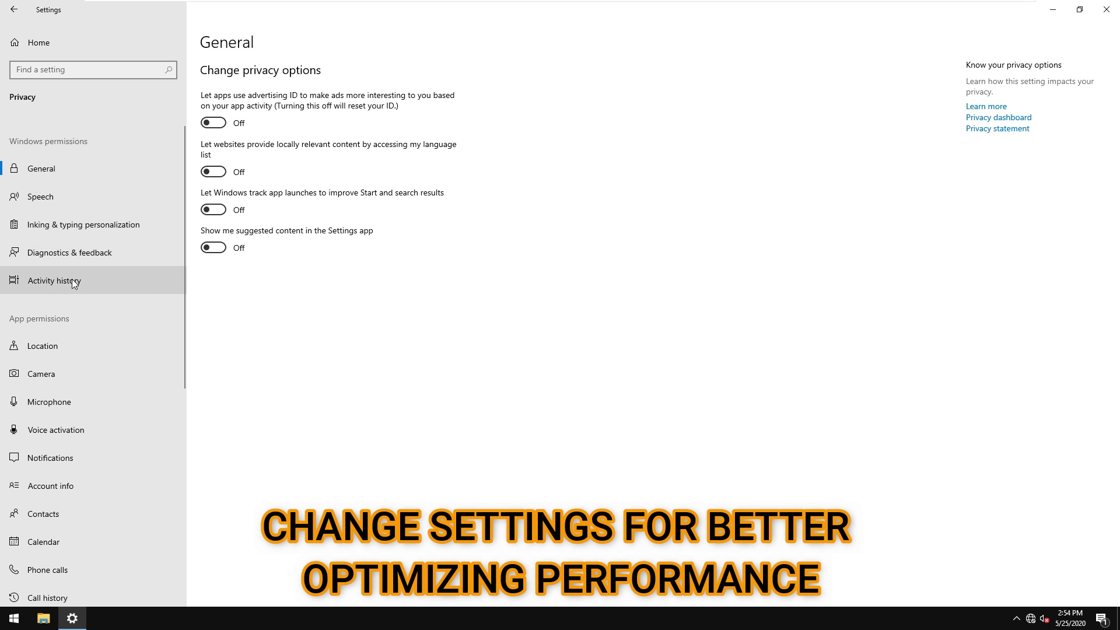
- Check the Location privacy permissions and turn off app access to notifications in the Notifications permissions
{"action": "left_click", "coordinate": [34, 353]}
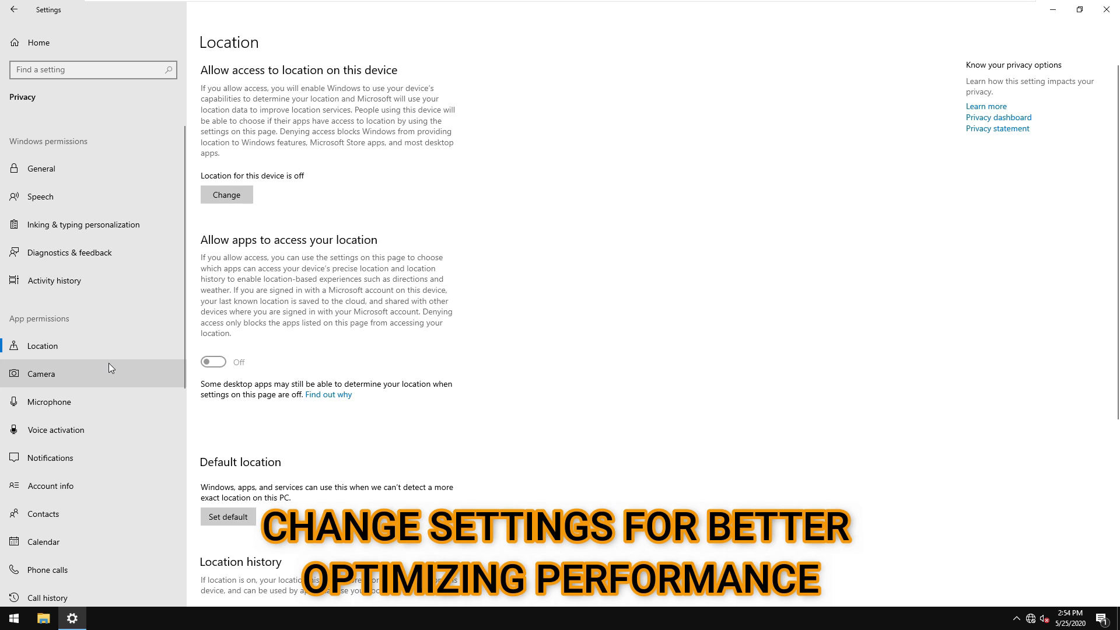
{"action": "scroll", "coordinate": [272, 365], "scroll_direction": "down", "scroll_amount": 5}
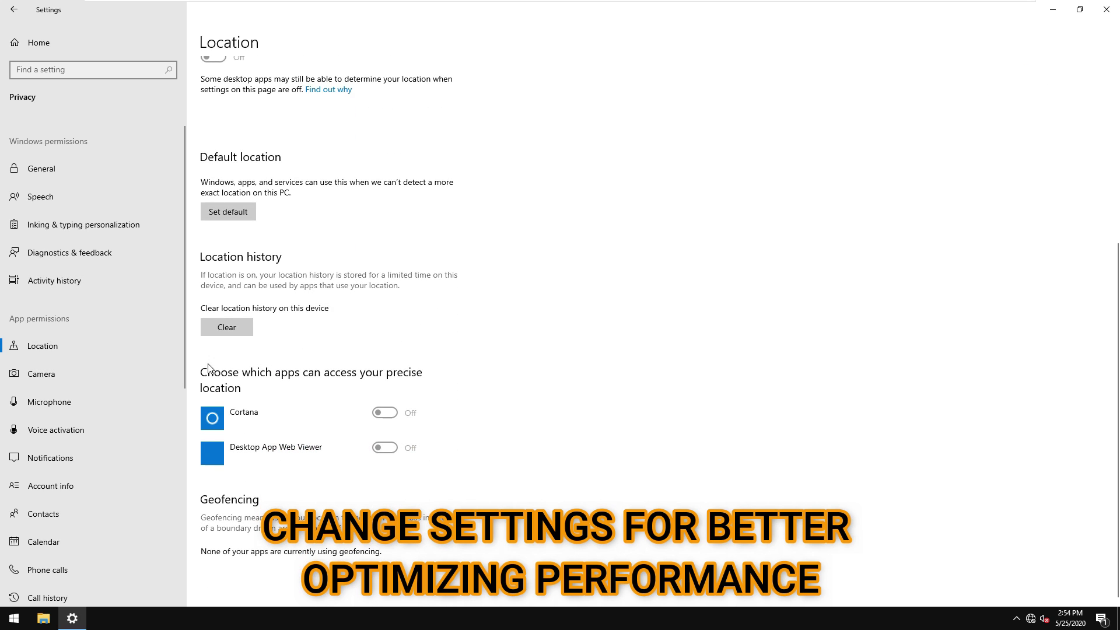
{"action": "left_click", "coordinate": [57, 457]}
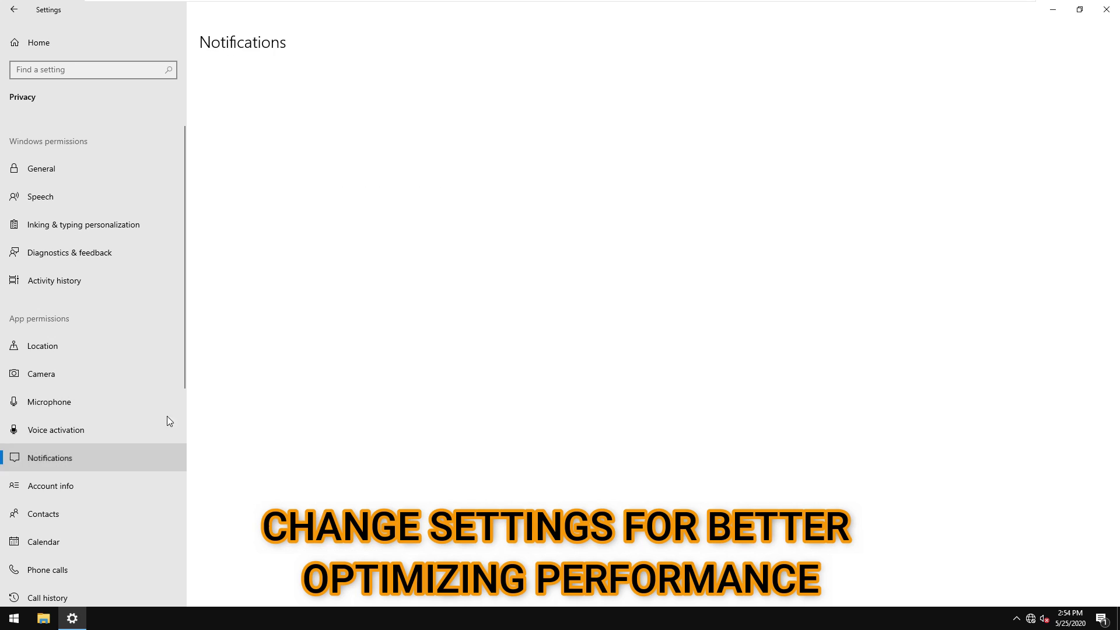
{"action": "left_click", "coordinate": [213, 263]}
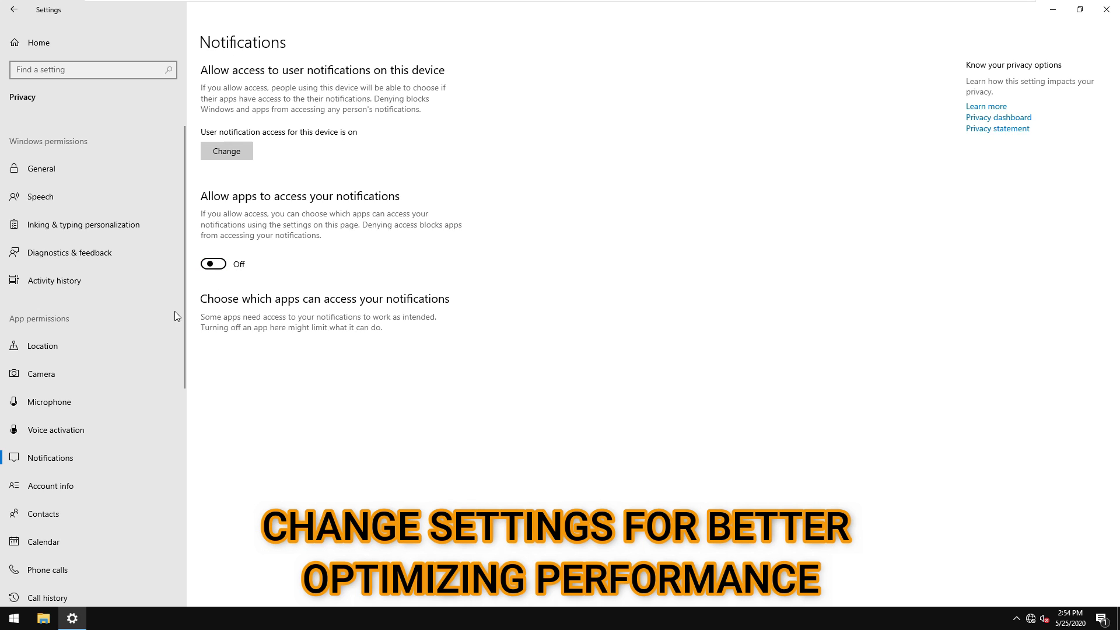
- Examine the app permission pages for App diagnostics, Background apps, Other devices, Radios and Tasks
{"action": "scroll", "coordinate": [104, 412], "scroll_direction": "down", "scroll_amount": 4}
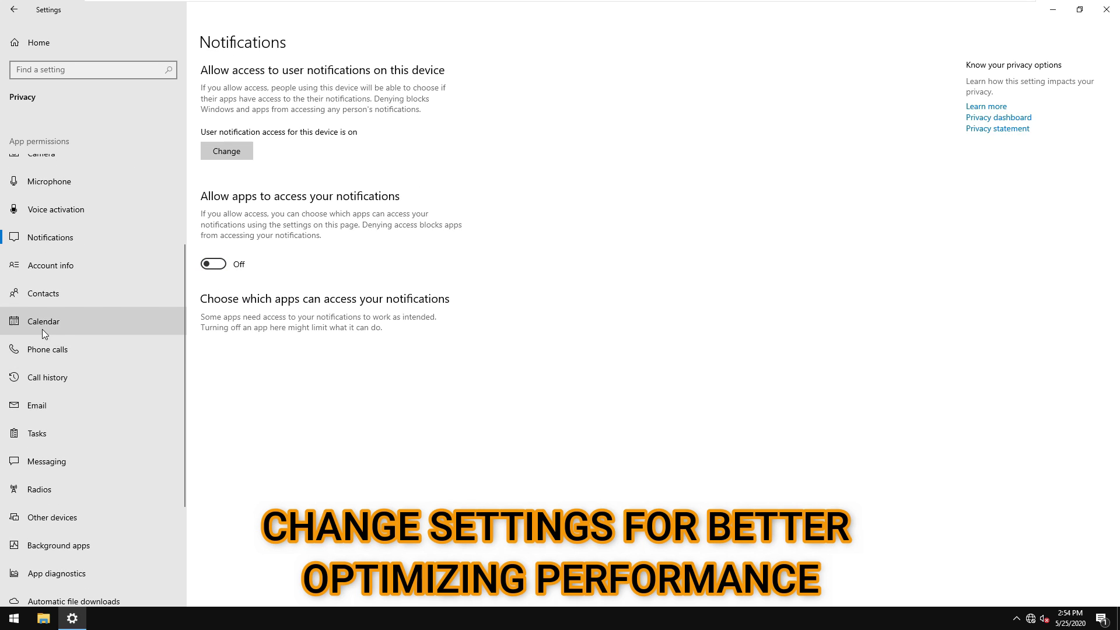
{"action": "scroll", "coordinate": [73, 472], "scroll_direction": "down", "scroll_amount": 1}
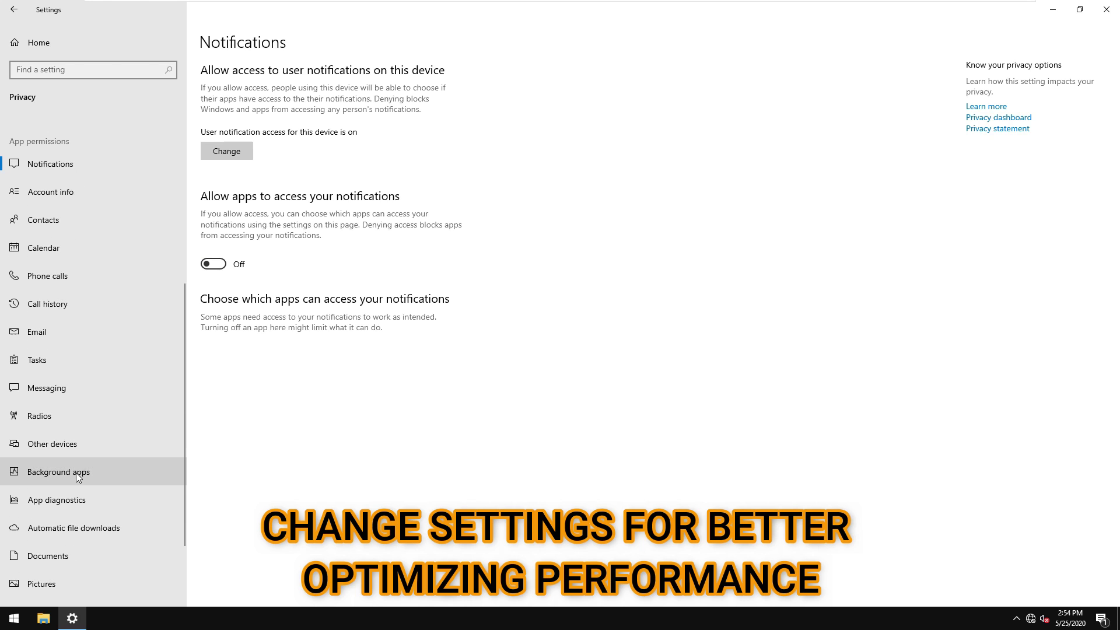
{"action": "scroll", "coordinate": [80, 475], "scroll_direction": "down", "scroll_amount": 2}
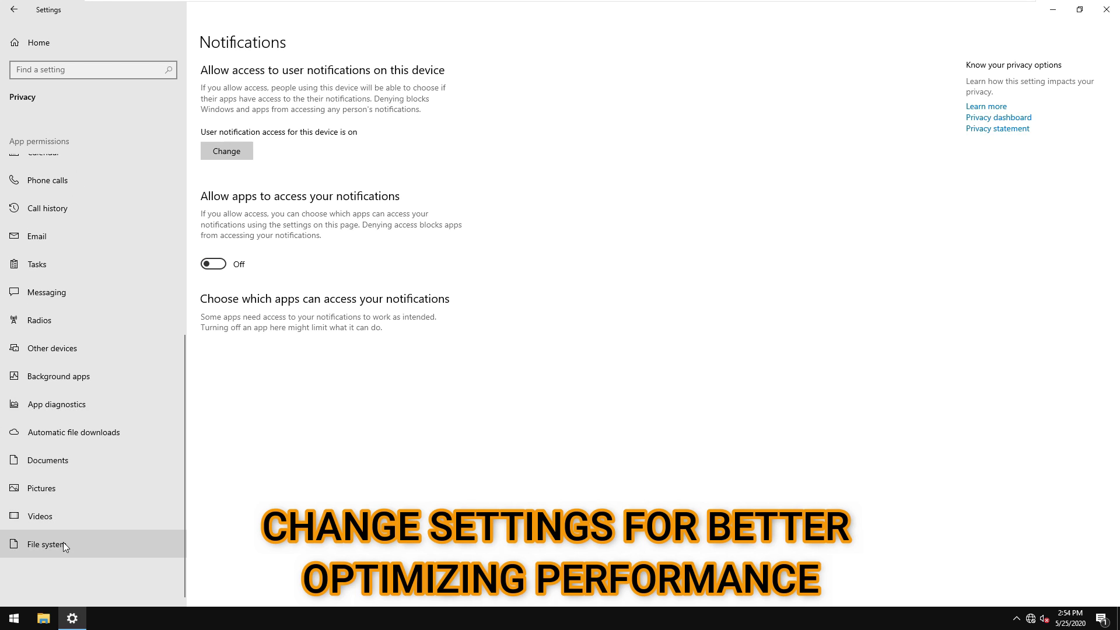
{"action": "left_click", "coordinate": [65, 404]}
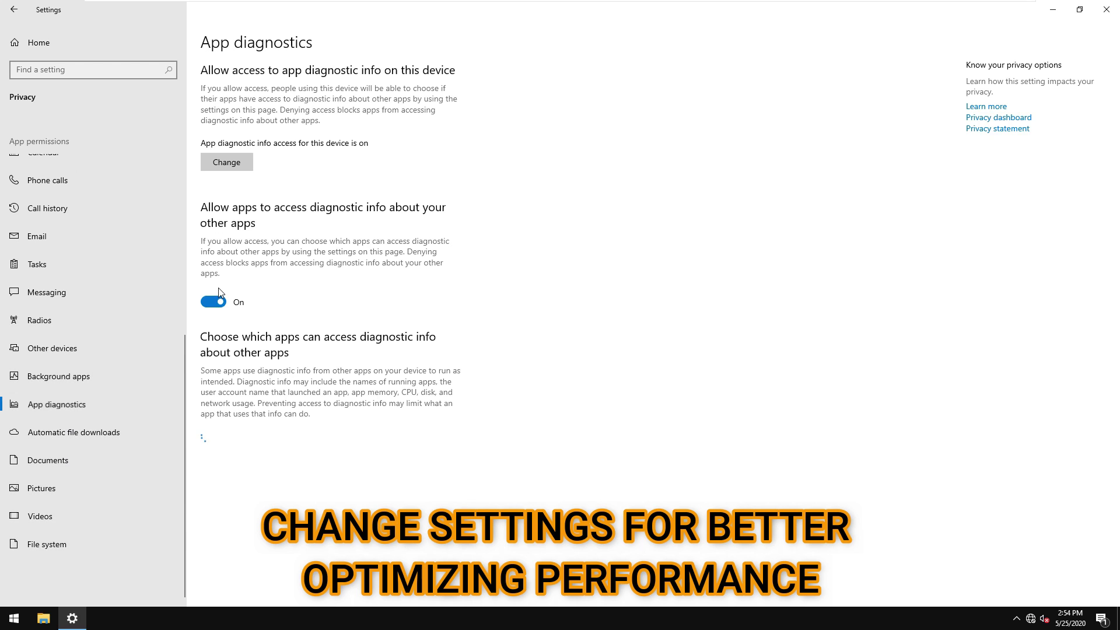
{"action": "left_click", "coordinate": [50, 376]}
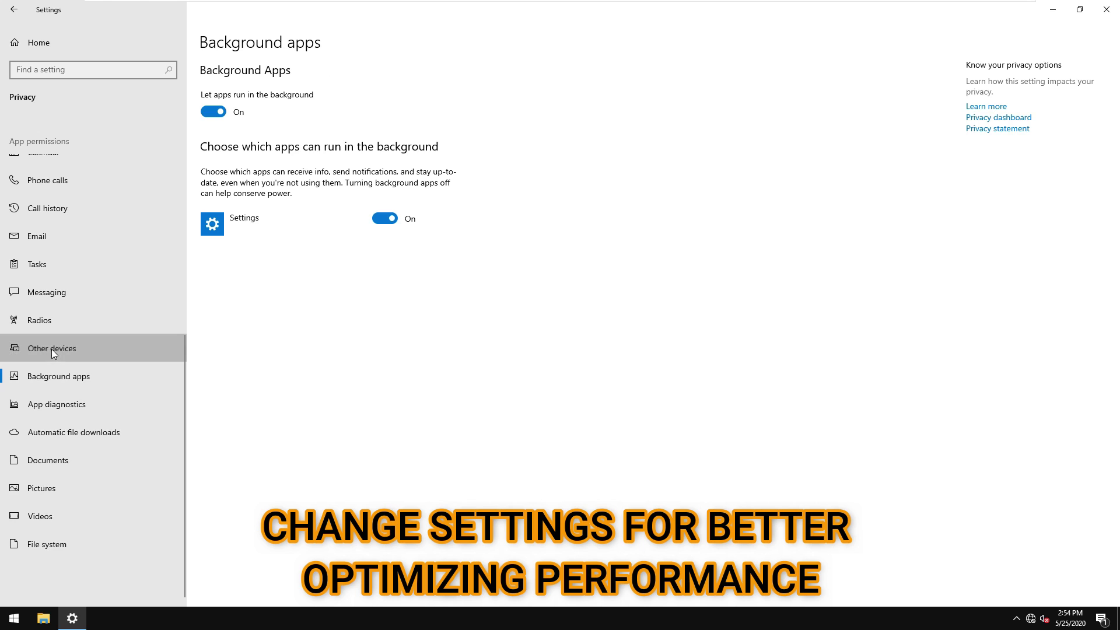
{"action": "left_click", "coordinate": [51, 348]}
{"action": "left_click", "coordinate": [48, 320]}
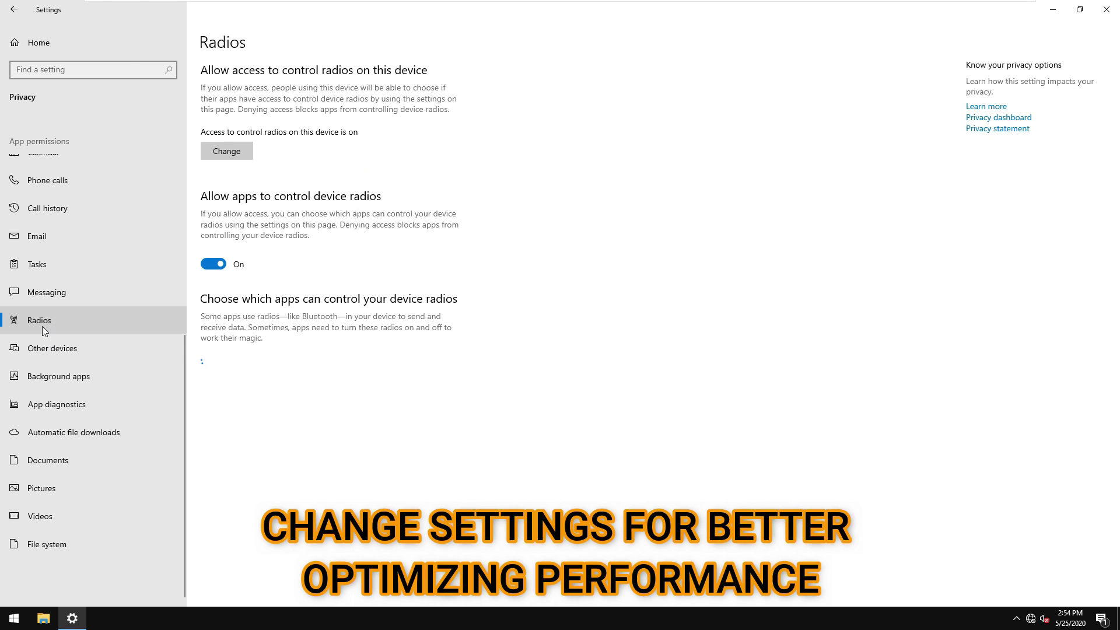
{"action": "left_click", "coordinate": [39, 279]}
{"action": "left_click", "coordinate": [42, 261]}
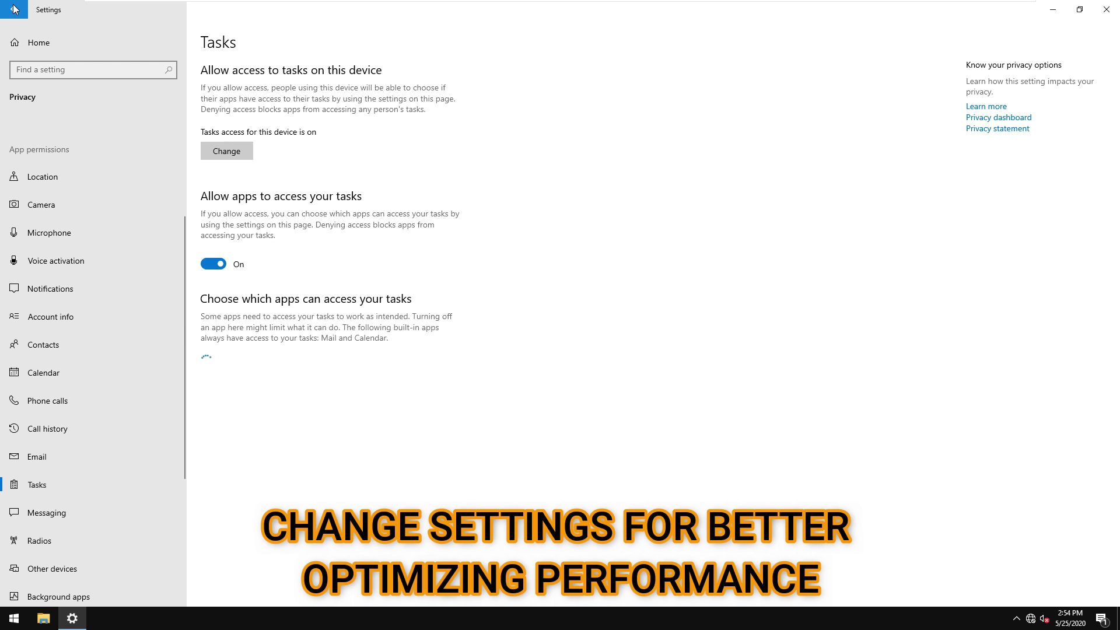
- Examine the Update & Security pages, including Windows Security, Delivery Optimization, Troubleshoot, Backup, For developers and Windows Insider Program, and return to the Settings home page
{"action": "left_click", "coordinate": [14, 10]}
{"action": "left_click", "coordinate": [696, 273]}
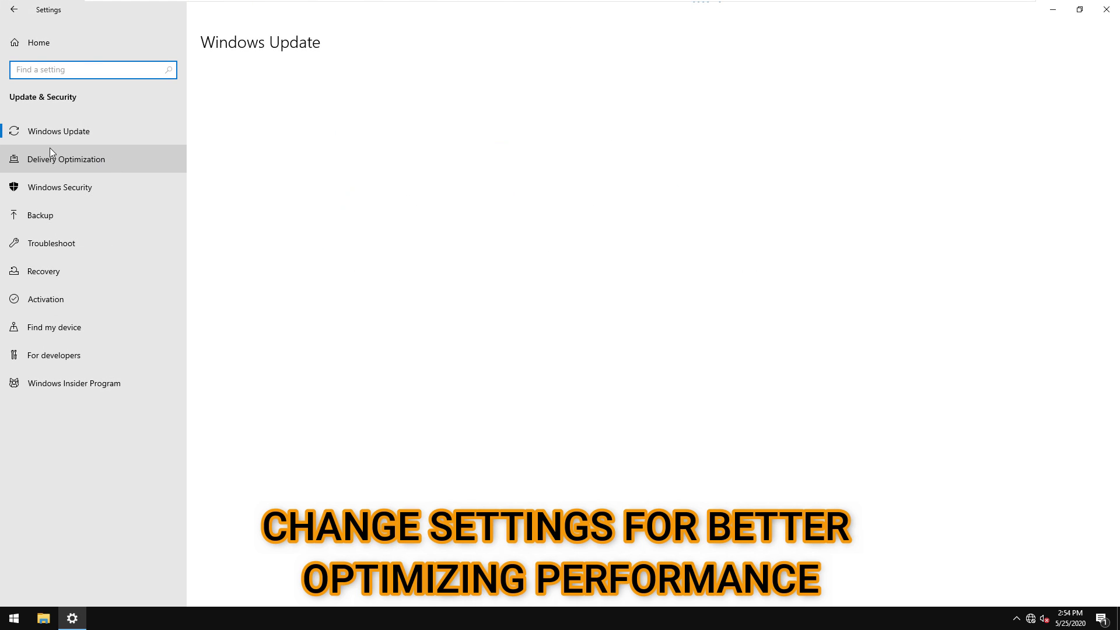
{"action": "left_click", "coordinate": [57, 183]}
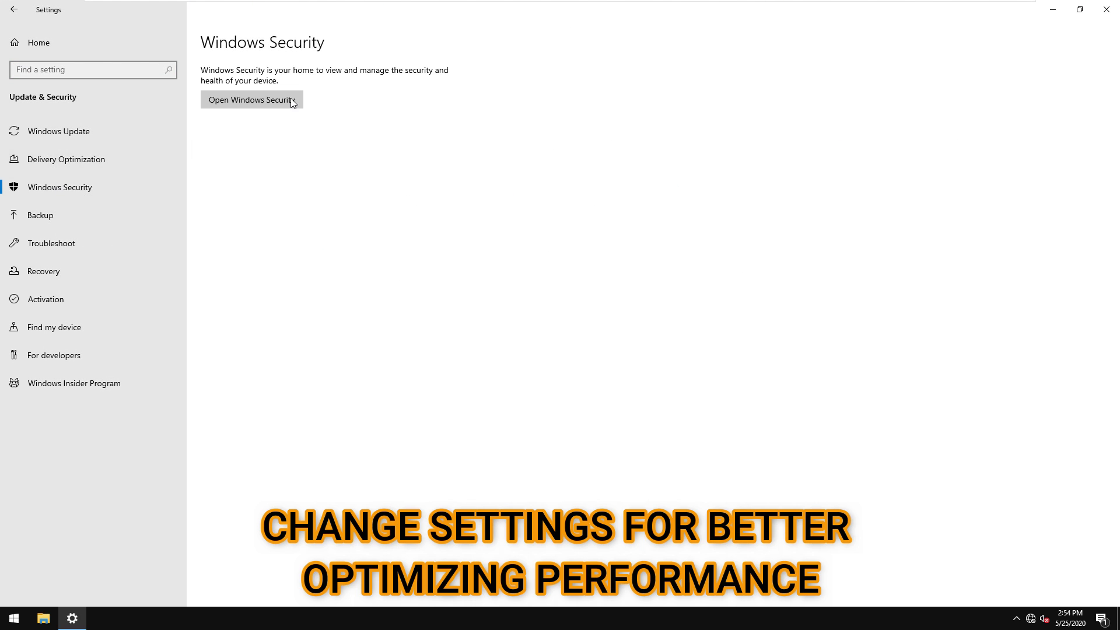
{"action": "left_click", "coordinate": [1017, 619]}
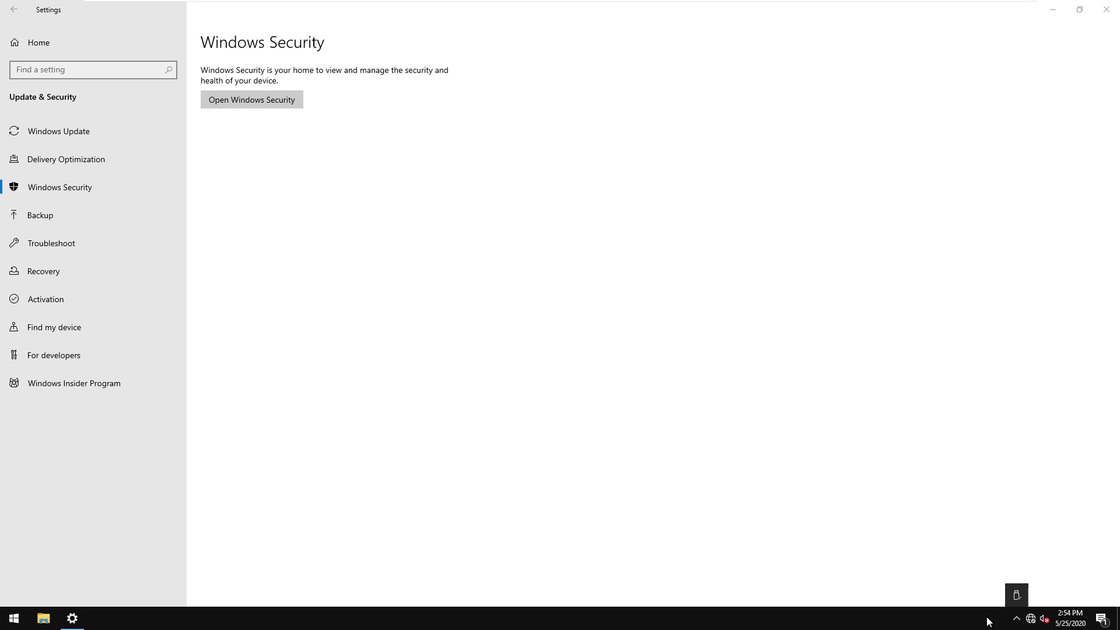
{"action": "left_click", "coordinate": [32, 164]}
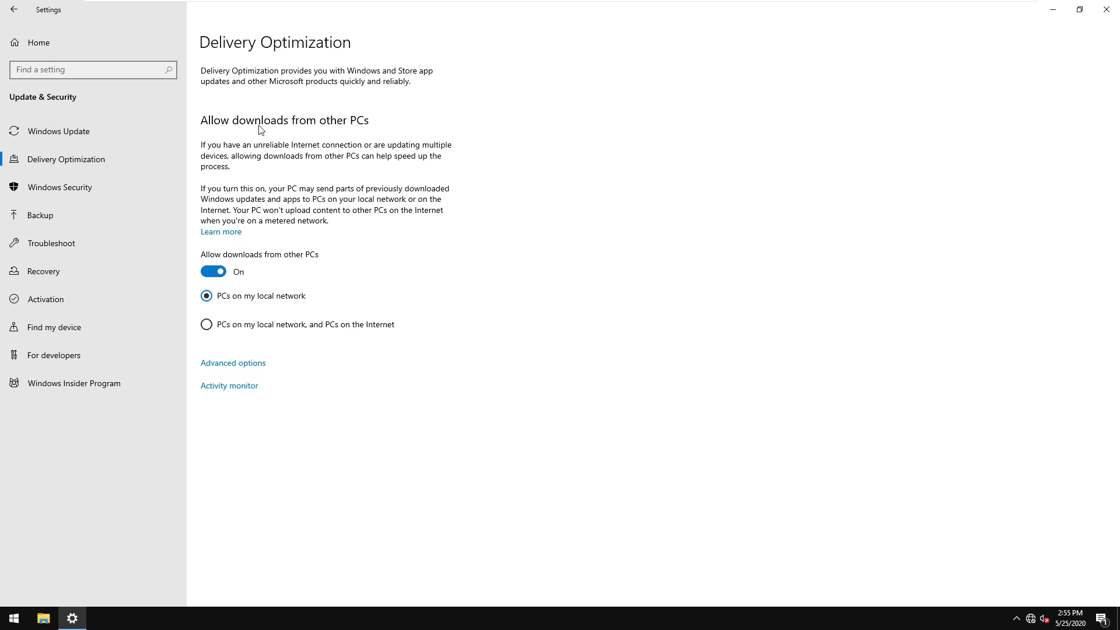
{"action": "left_click", "coordinate": [43, 237]}
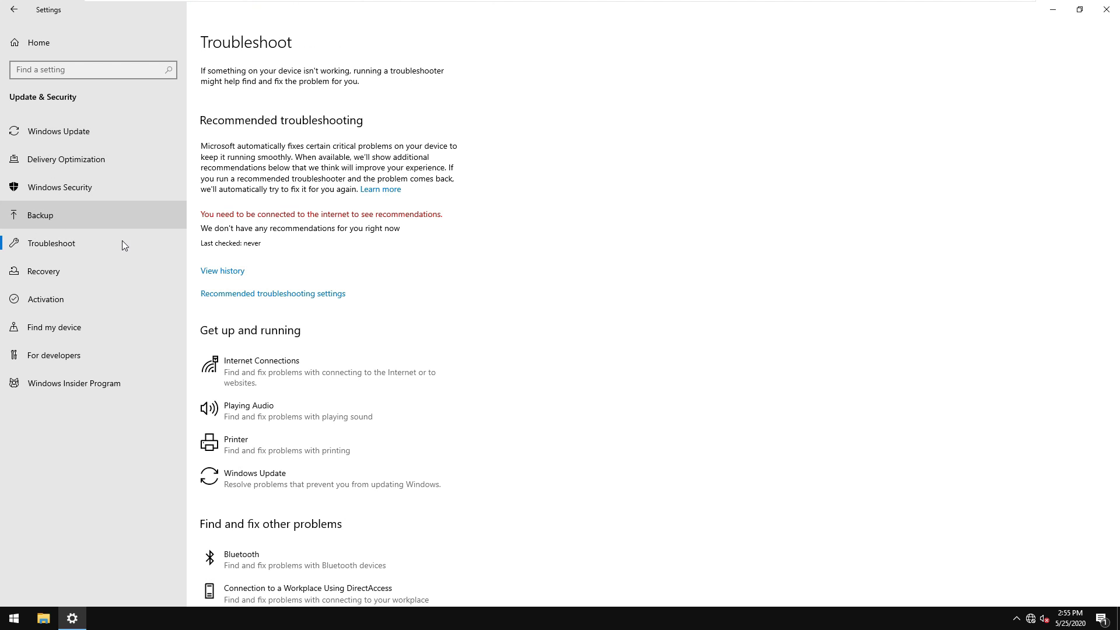
{"action": "scroll", "coordinate": [485, 380], "scroll_direction": "down", "scroll_amount": 5}
{"action": "left_click", "coordinate": [51, 219]}
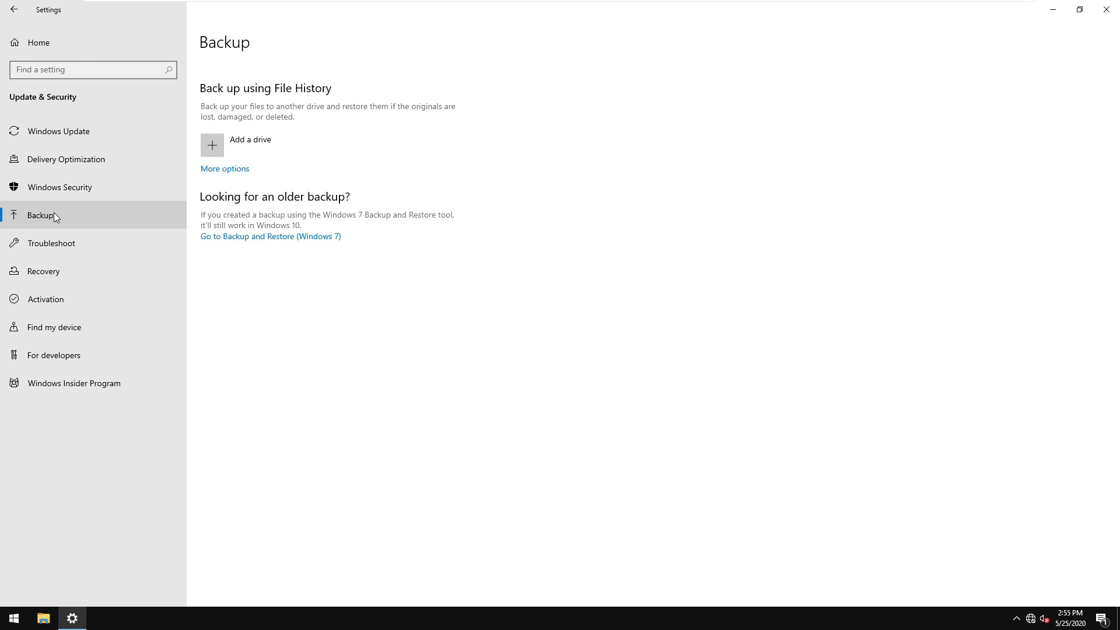
{"action": "left_click", "coordinate": [51, 358]}
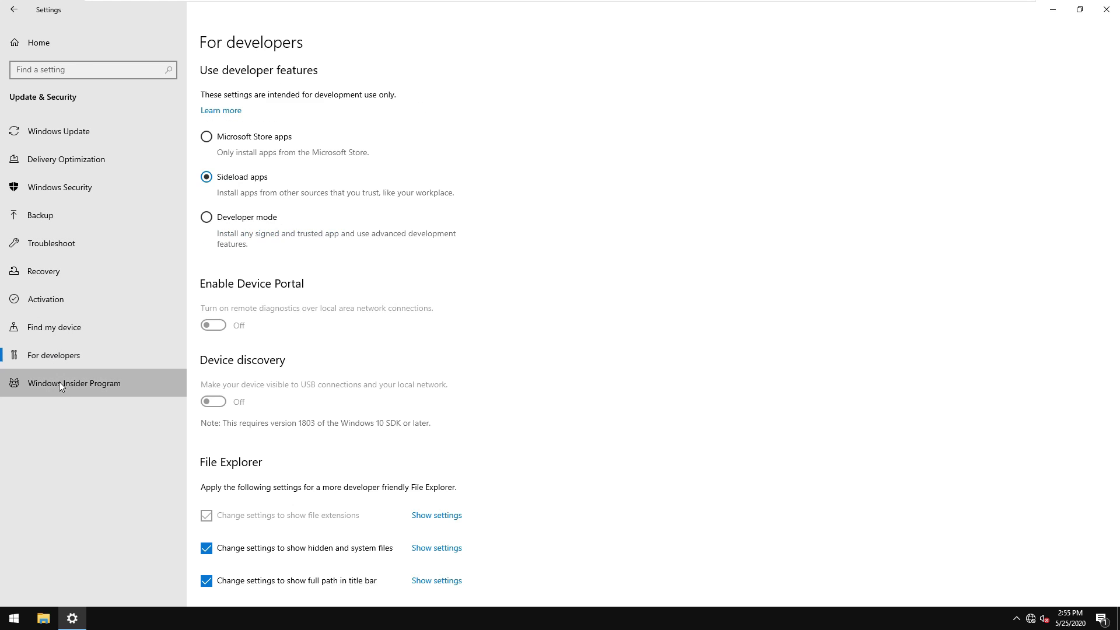
{"action": "left_click", "coordinate": [59, 383]}
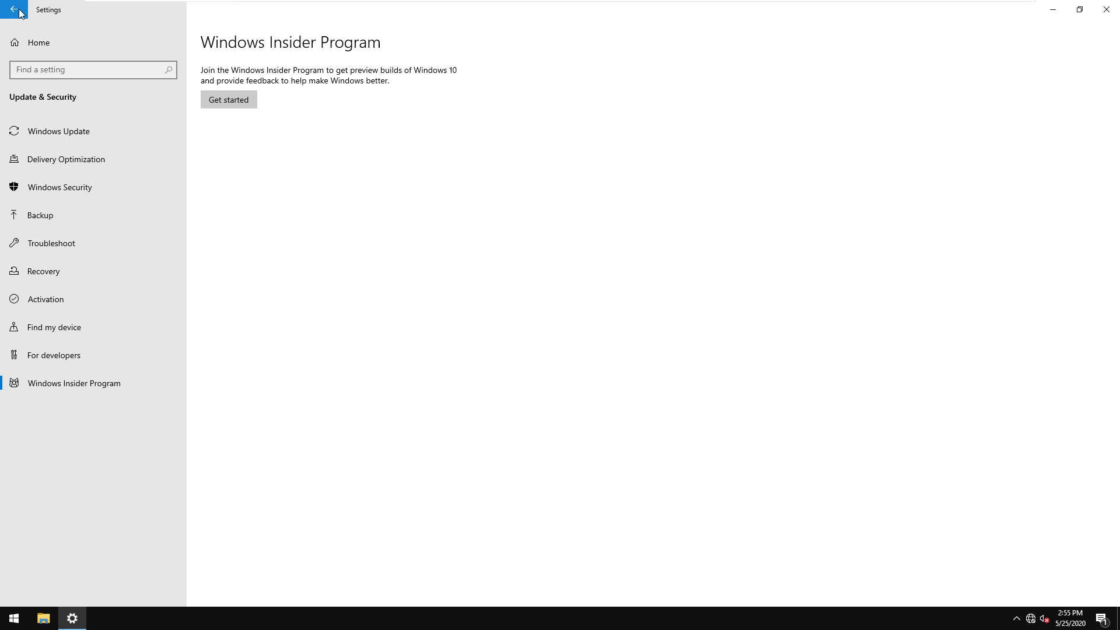
{"action": "left_click", "coordinate": [14, 9]}
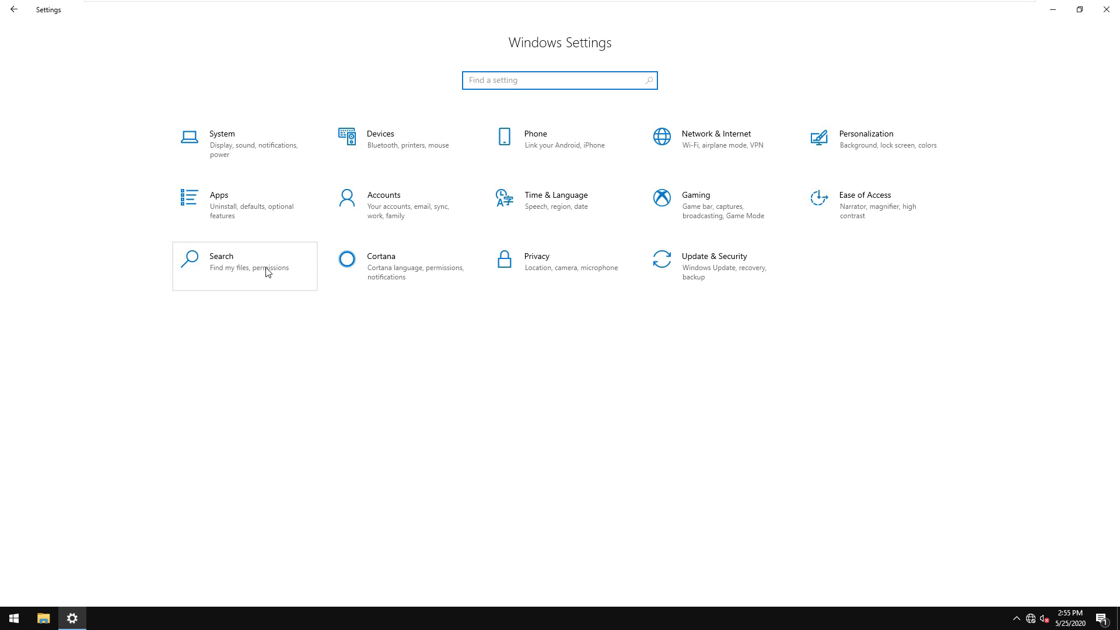
- Check the System display page and the Accounts info page, and close Settings
{"action": "left_click", "coordinate": [225, 143]}
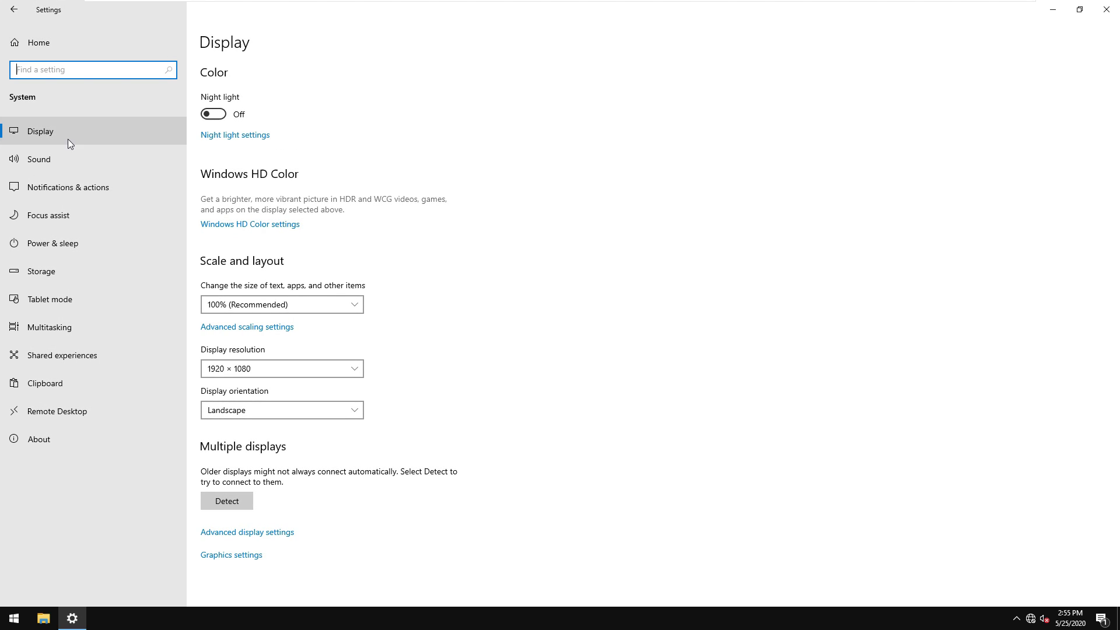
{"action": "left_click", "coordinate": [13, 10]}
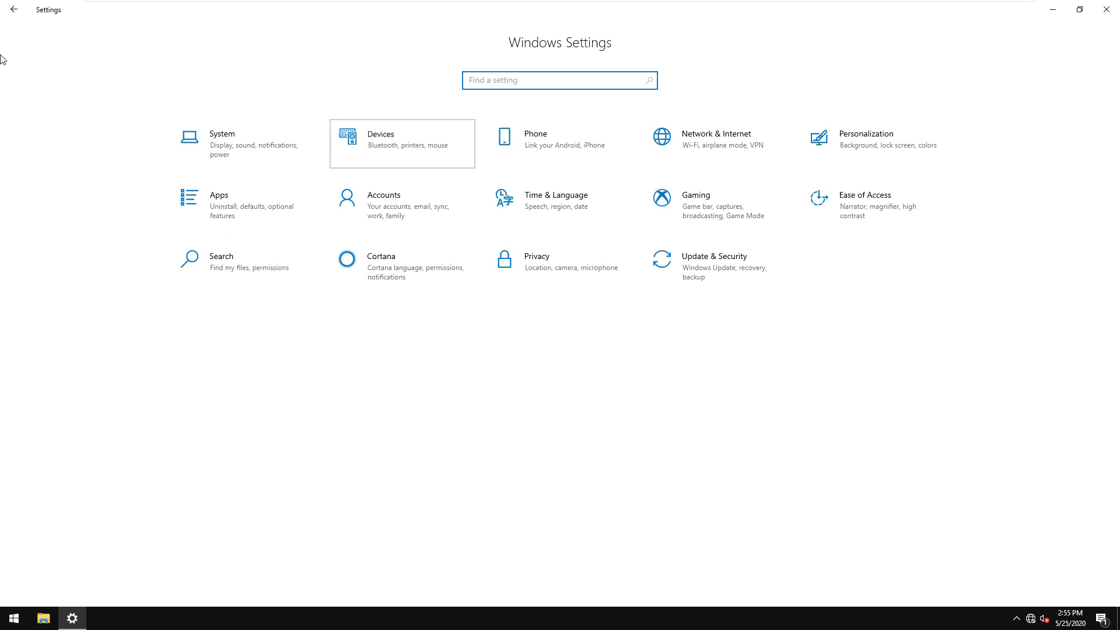
{"action": "left_click", "coordinate": [14, 9]}
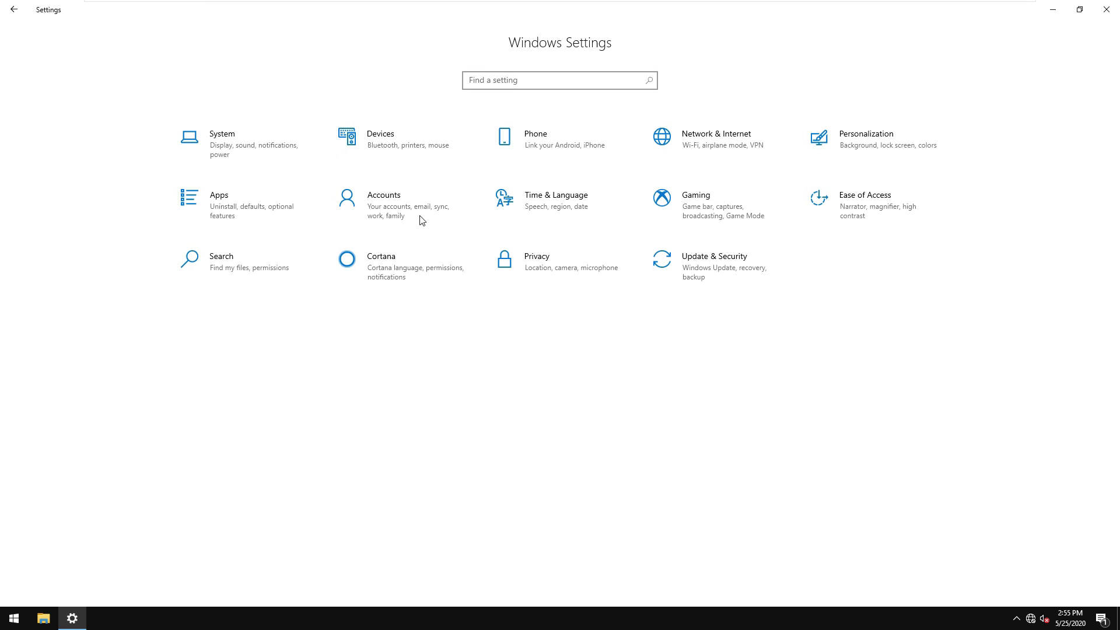
{"action": "left_click", "coordinate": [357, 208]}
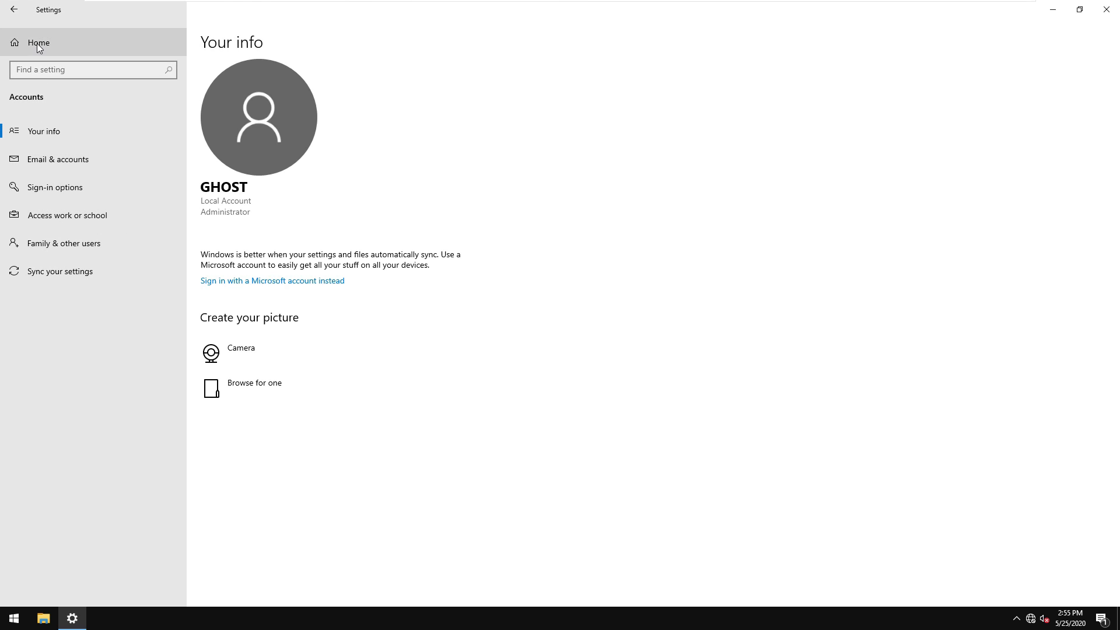
{"action": "left_click", "coordinate": [14, 10]}
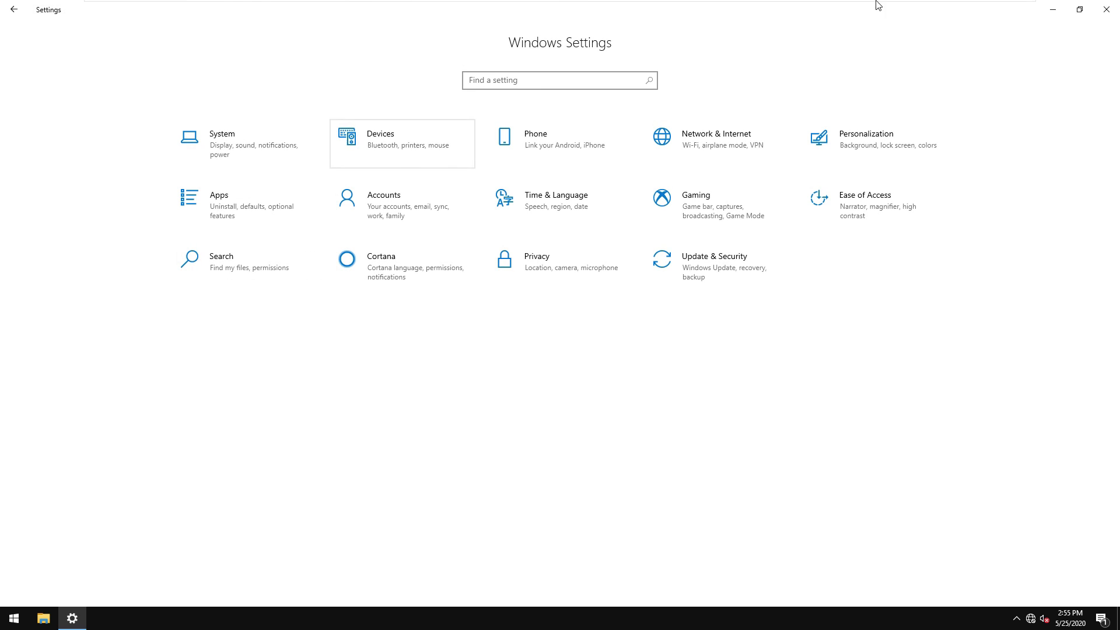
{"action": "left_click", "coordinate": [1107, 10]}
- Open the advanced system settings from the properties of This PC and reposition the System Properties dialog
{"action": "right_click", "coordinate": [16, 24]}
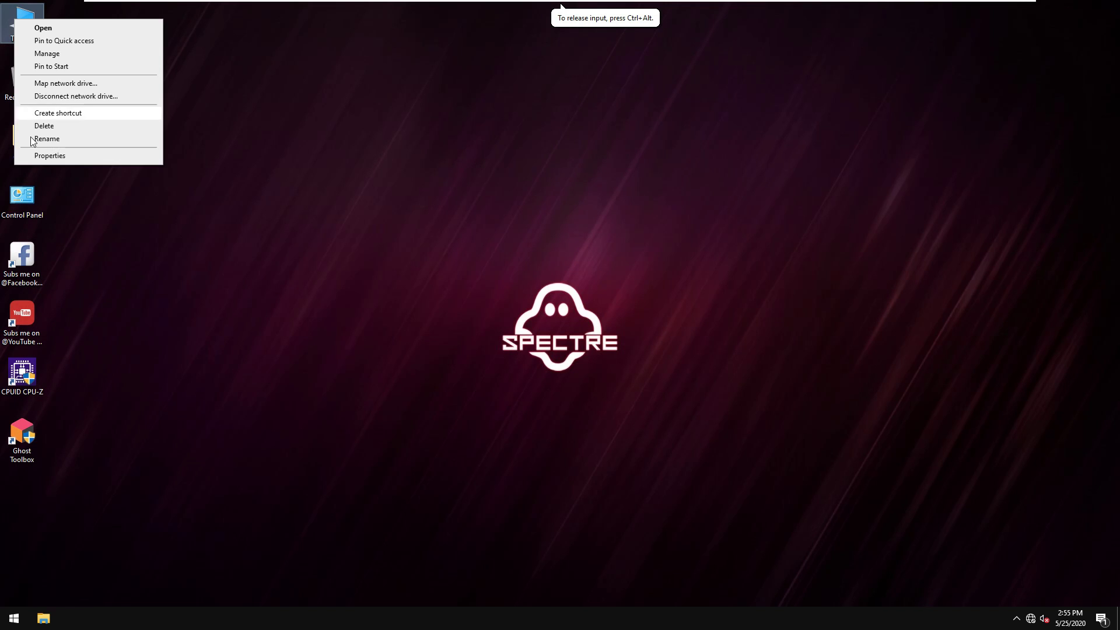
{"action": "left_click", "coordinate": [43, 155]}
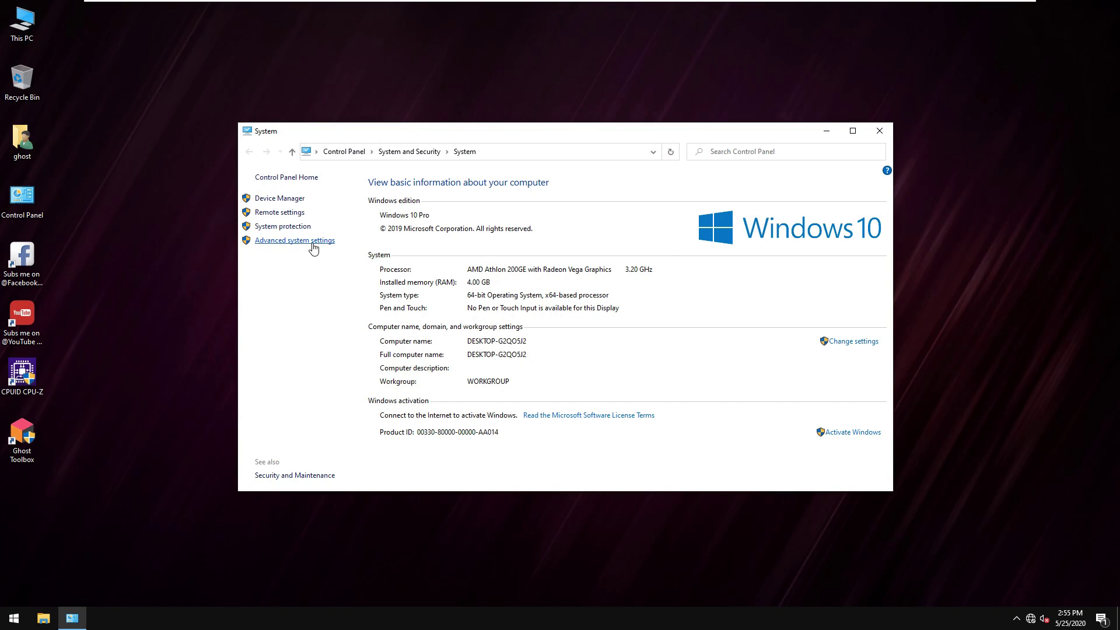
{"action": "left_click", "coordinate": [313, 249]}
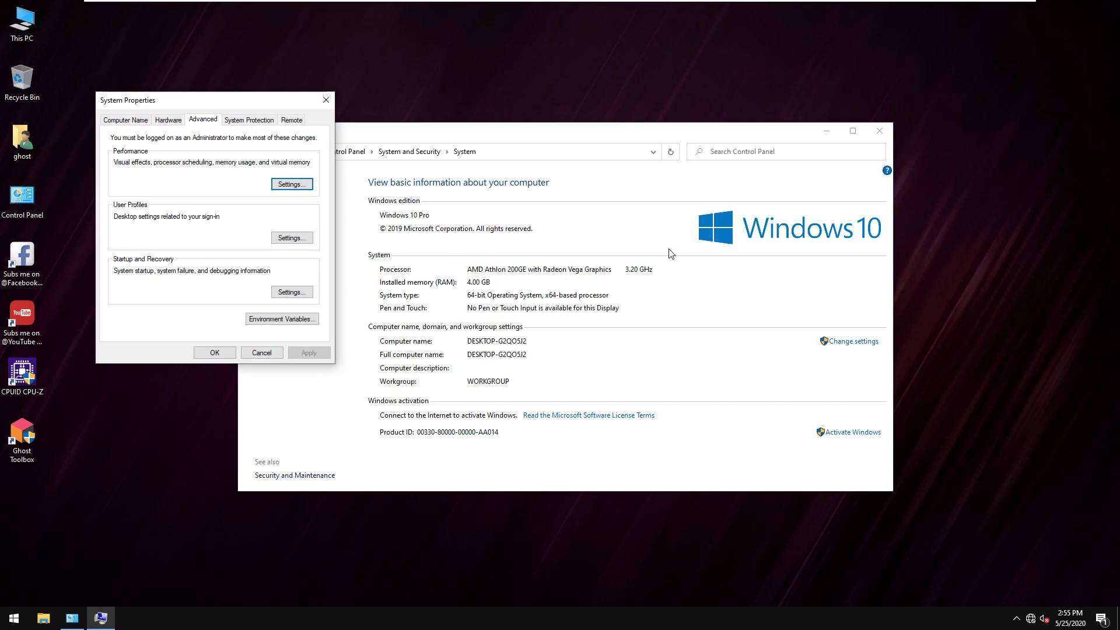
{"action": "left_click_drag", "start_coordinate": [229, 104], "coordinate": [287, 197]}
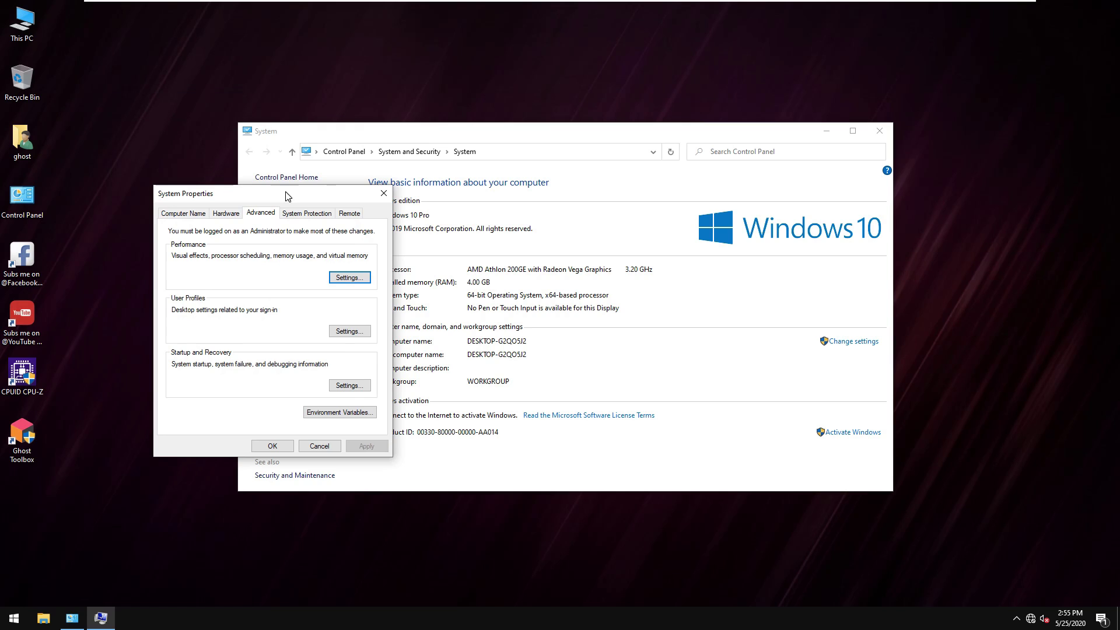
- Examine the User Profiles, Hardware, Computer Name and Startup and Recovery settings in System Properties
{"action": "left_click", "coordinate": [350, 331]}
{"action": "key", "text": "Escape"}
{"action": "left_click", "coordinate": [225, 214]}
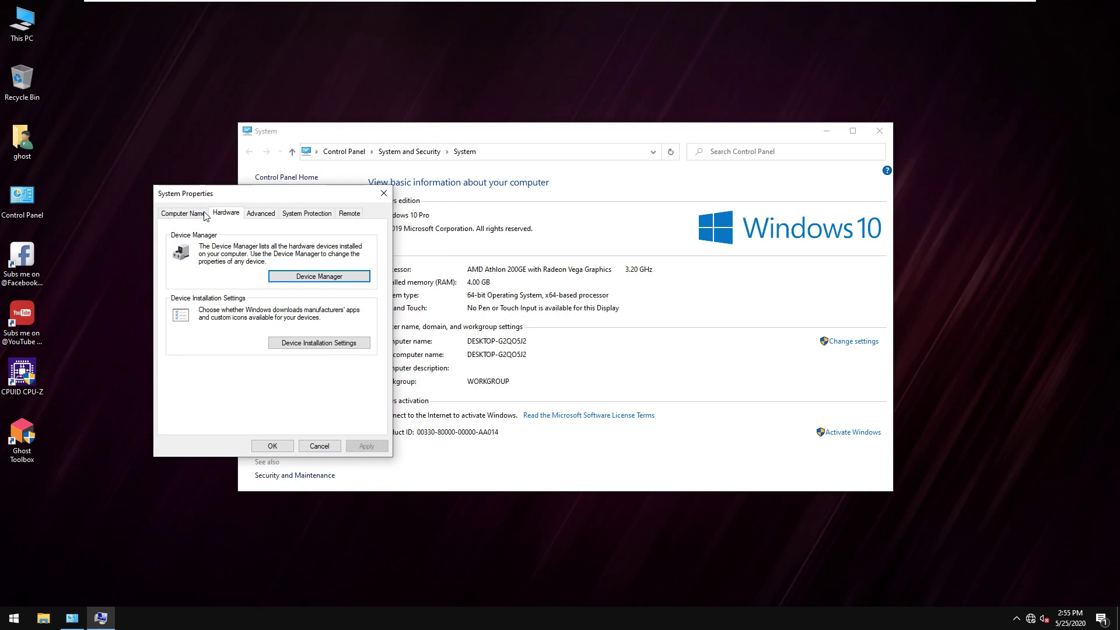
{"action": "left_click", "coordinate": [182, 213]}
{"action": "left_click", "coordinate": [283, 215]}
{"action": "left_click", "coordinate": [267, 215]}
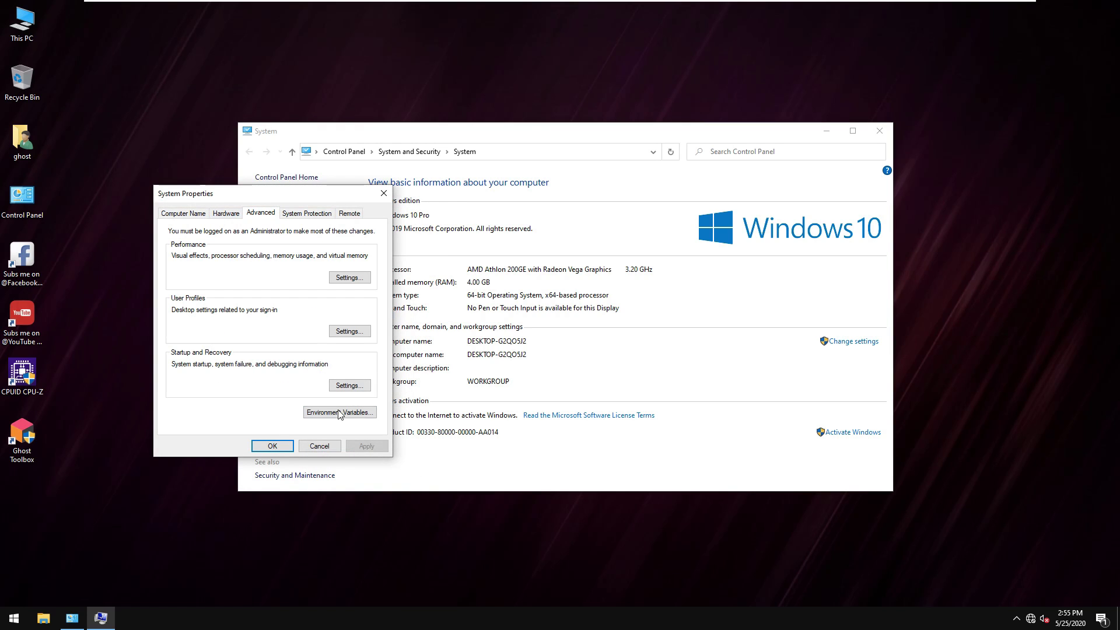
{"action": "left_click", "coordinate": [349, 385]}
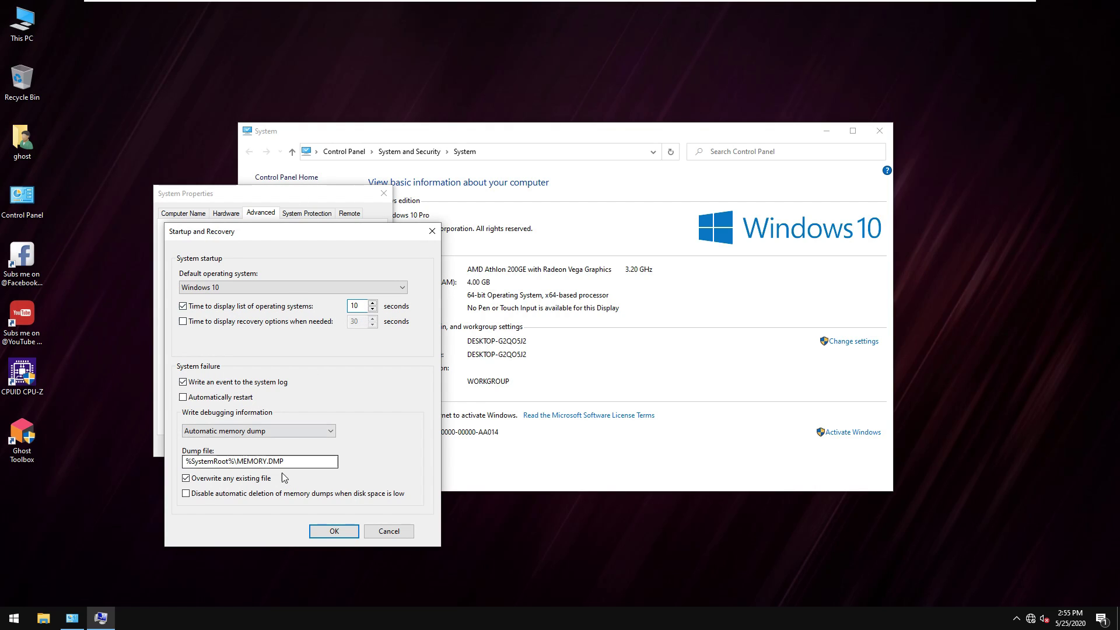
{"action": "left_click", "coordinate": [333, 531]}
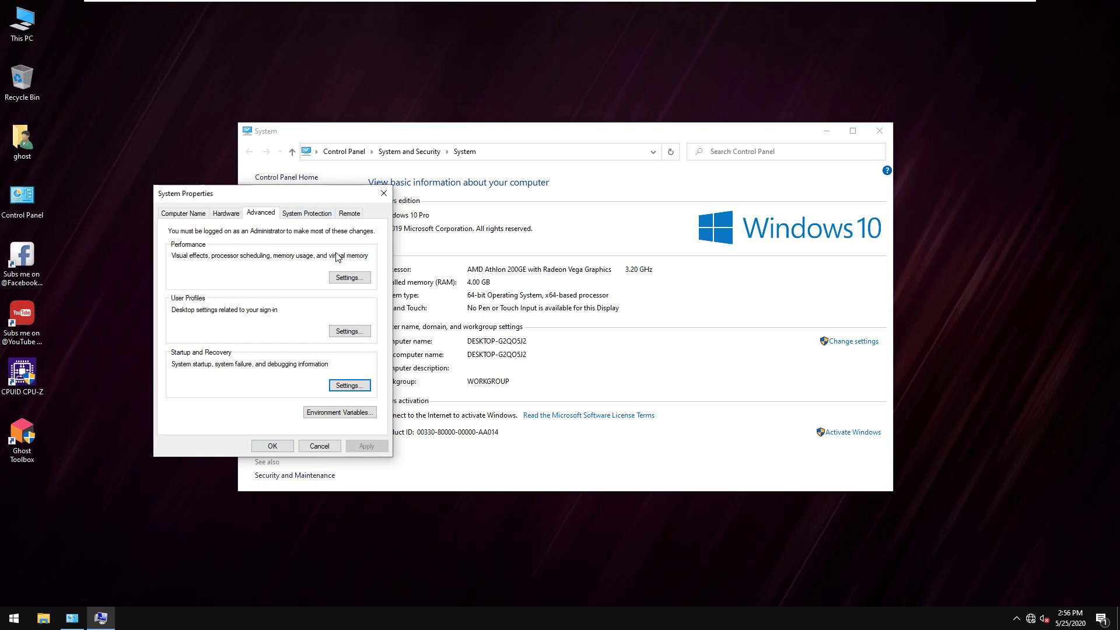
- Adjust the visual effects for best performance, re-enable only Slide open combo boxes, and apply the performance options
{"action": "left_click", "coordinate": [350, 277]}
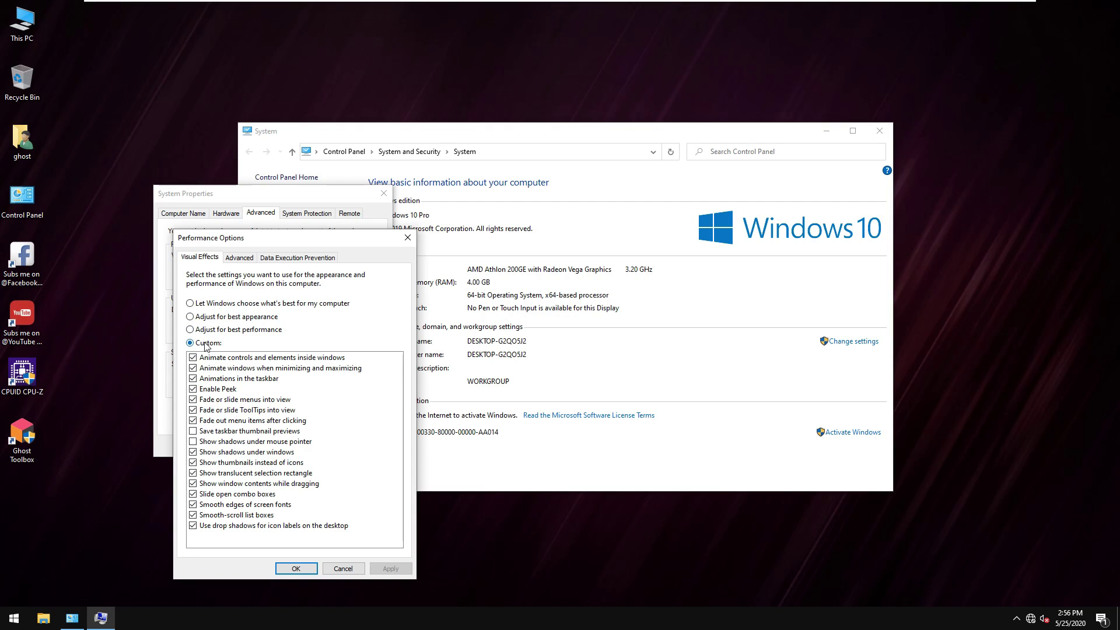
{"action": "left_click", "coordinate": [191, 330]}
{"action": "left_click", "coordinate": [193, 495]}
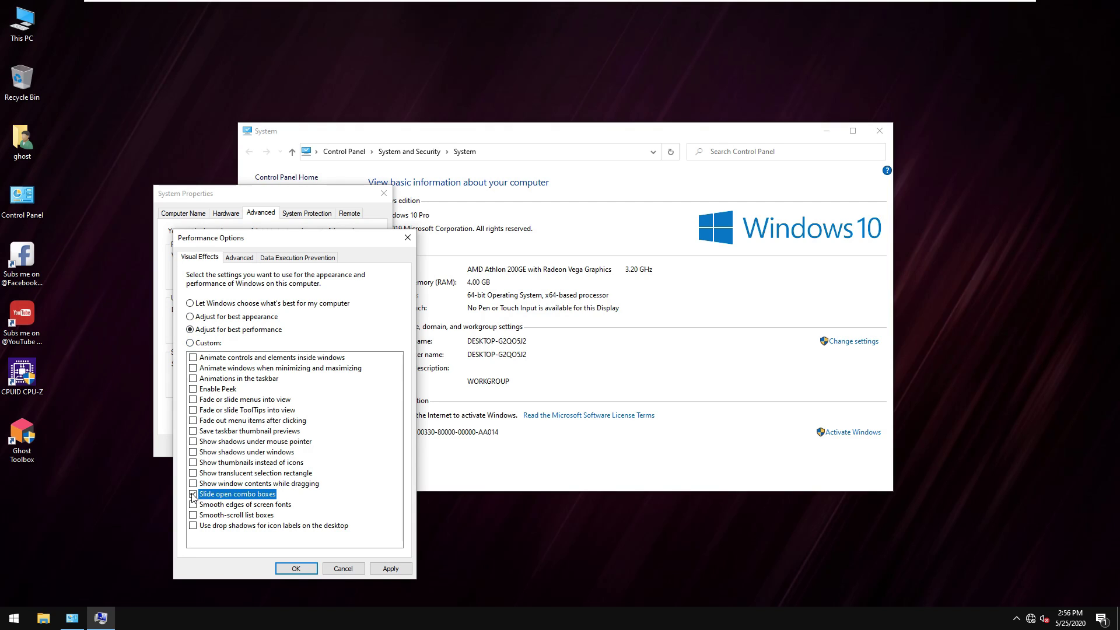
{"action": "left_click", "coordinate": [391, 569]}
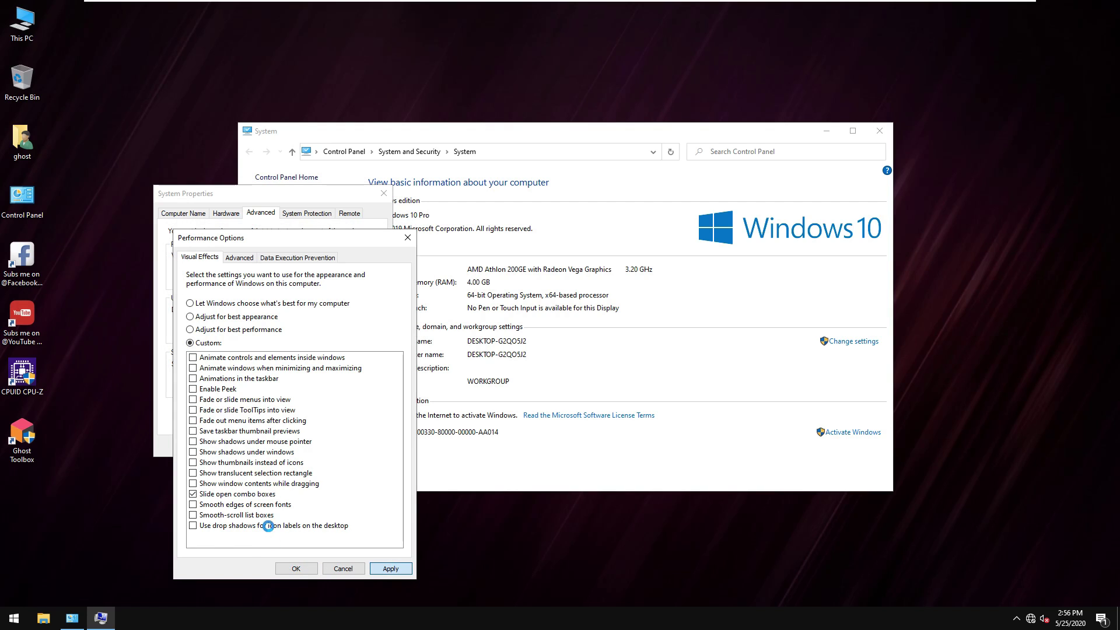
{"action": "left_click", "coordinate": [288, 566]}
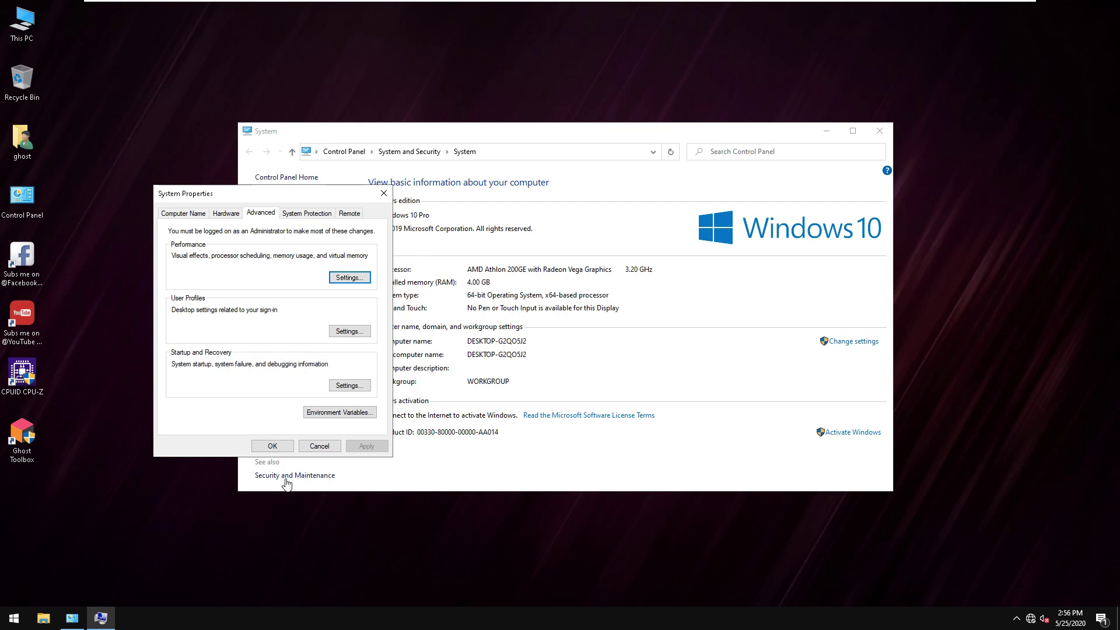
- Check the User Profiles, Startup and Recovery, and System Protection settings in System Properties
{"action": "left_click", "coordinate": [360, 330]}
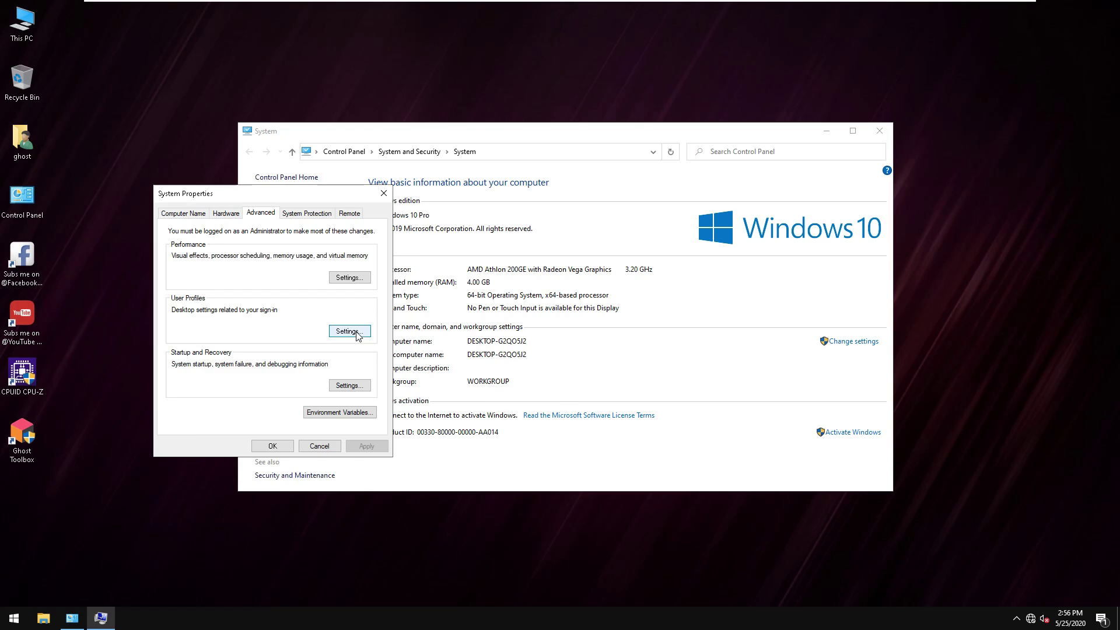
{"action": "left_click", "coordinate": [348, 386]}
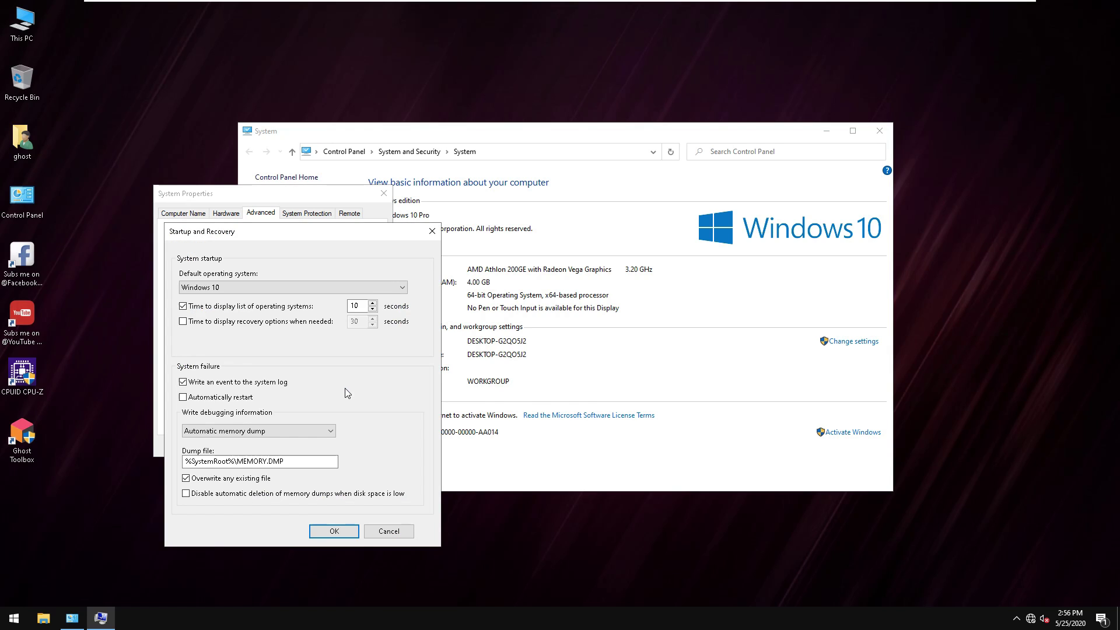
{"action": "key", "text": "Escape"}
{"action": "left_click", "coordinate": [308, 214]}
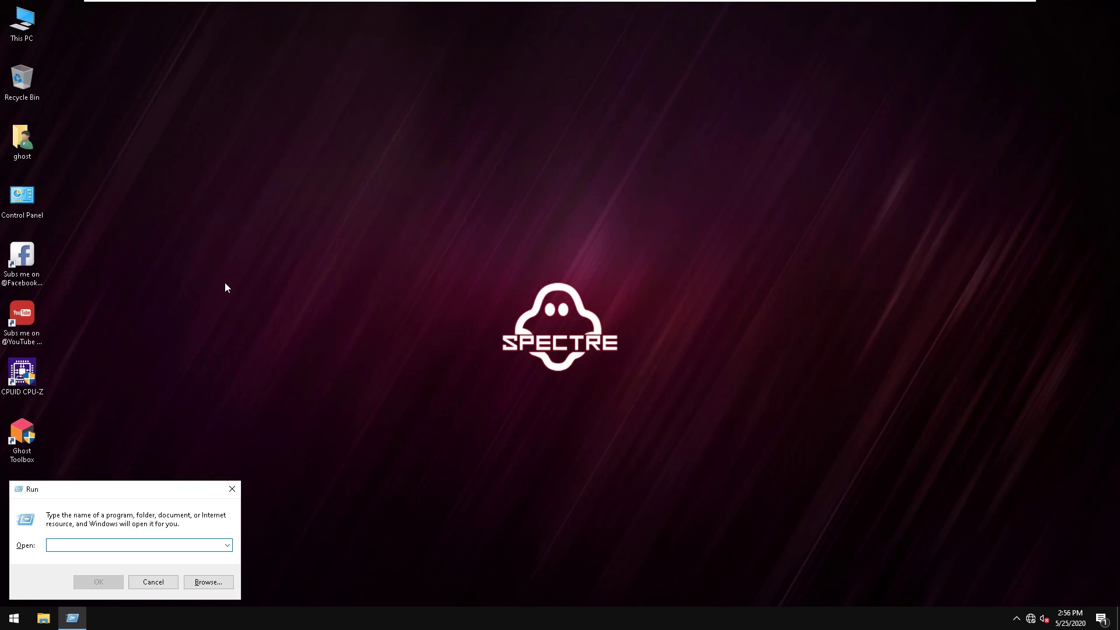
- Run services.msc to open the Services console and maximize its window
{"action": "type", "text": "services.msc"}
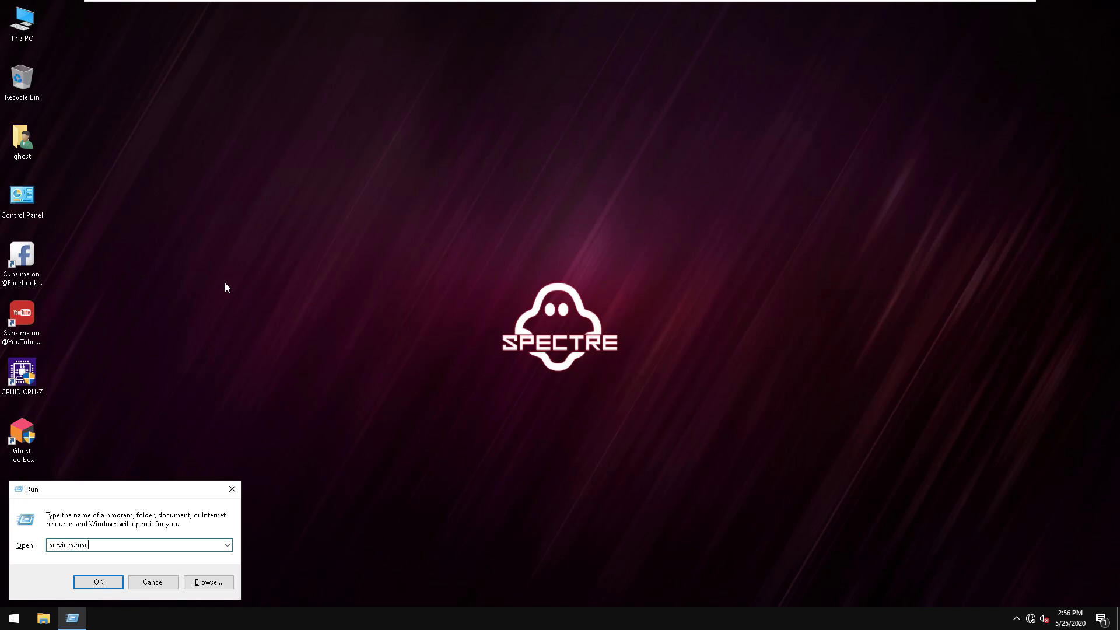
{"action": "key", "text": "Return"}
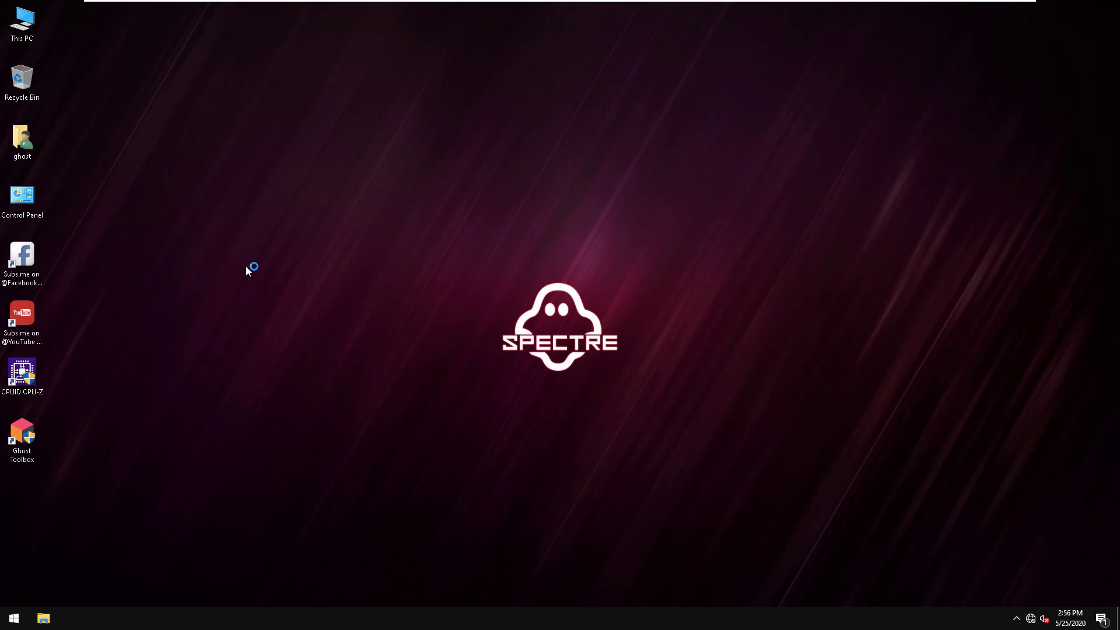
{"action": "double_click", "coordinate": [329, 42]}
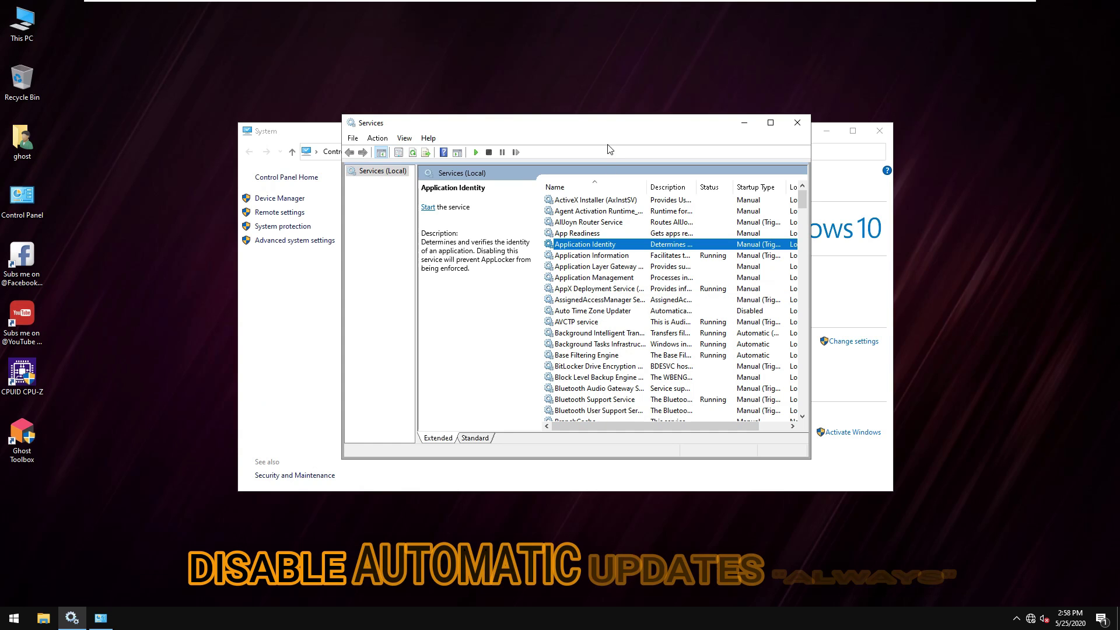
{"action": "double_click", "coordinate": [603, 123]}
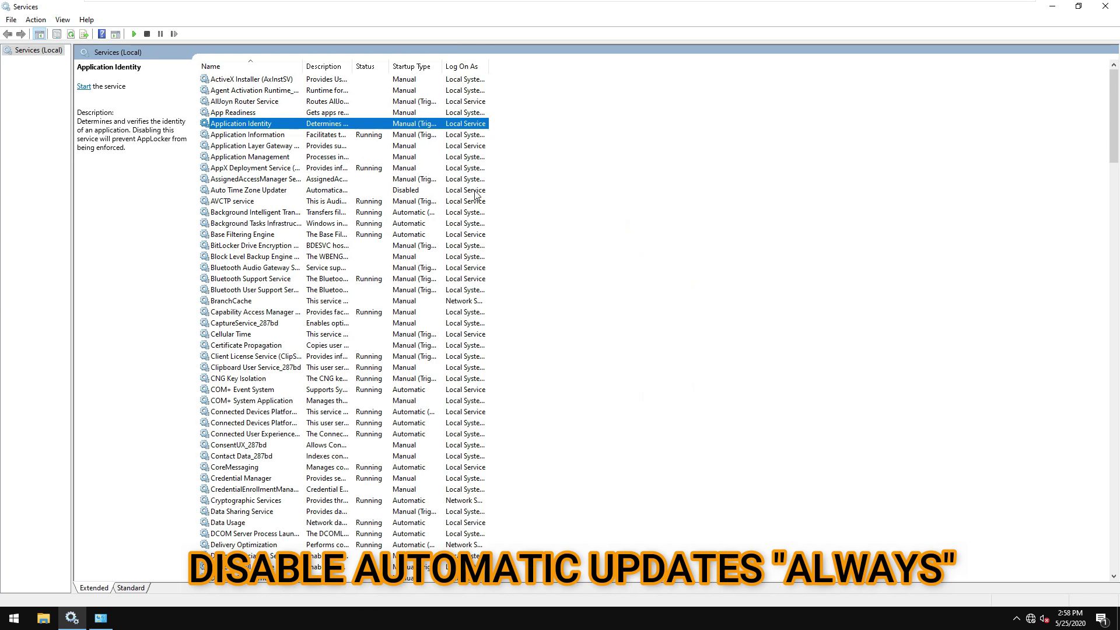
- Find the Windows Update service, set its startup type to Disabled and stop the service
{"action": "left_click", "coordinate": [276, 381]}
{"action": "type", "text": "windows"}
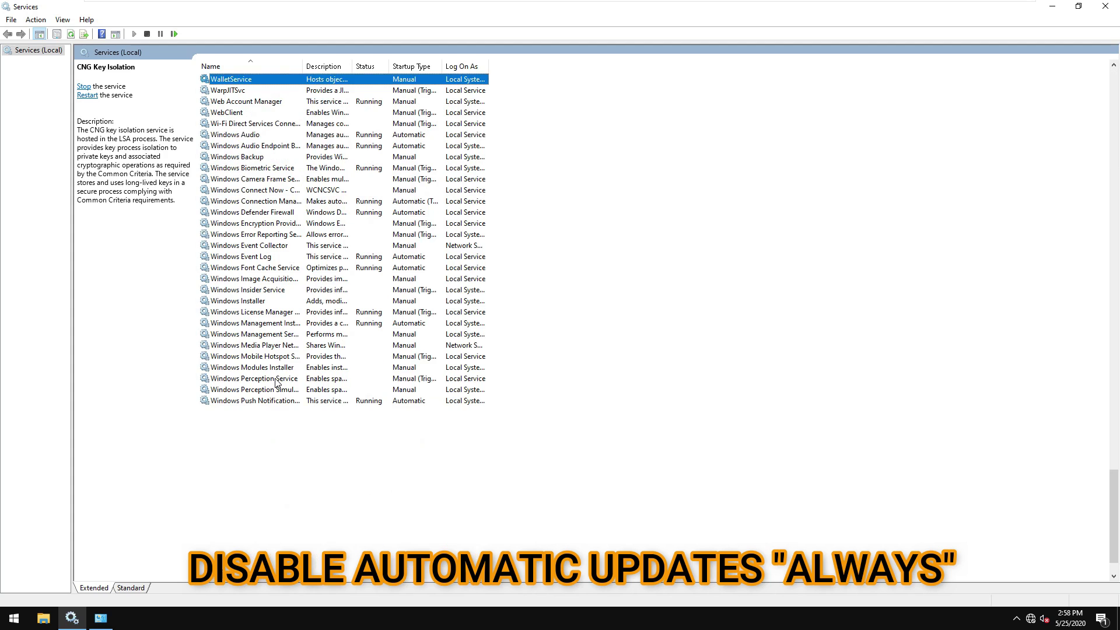
{"action": "scroll", "coordinate": [284, 405], "scroll_direction": "down", "scroll_amount": 2}
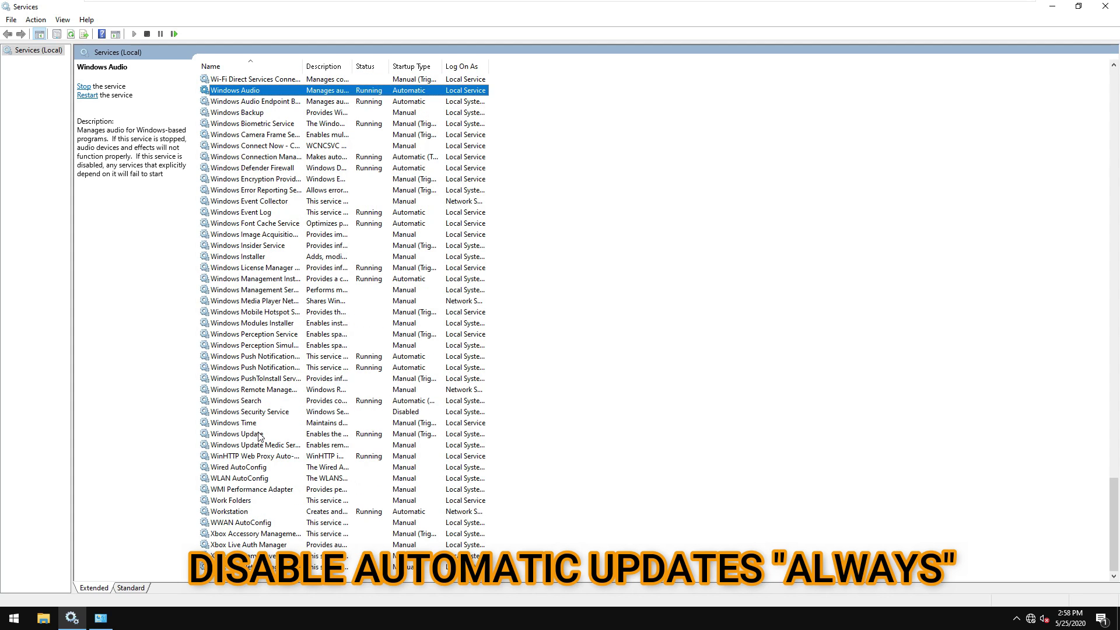
{"action": "double_click", "coordinate": [261, 434]}
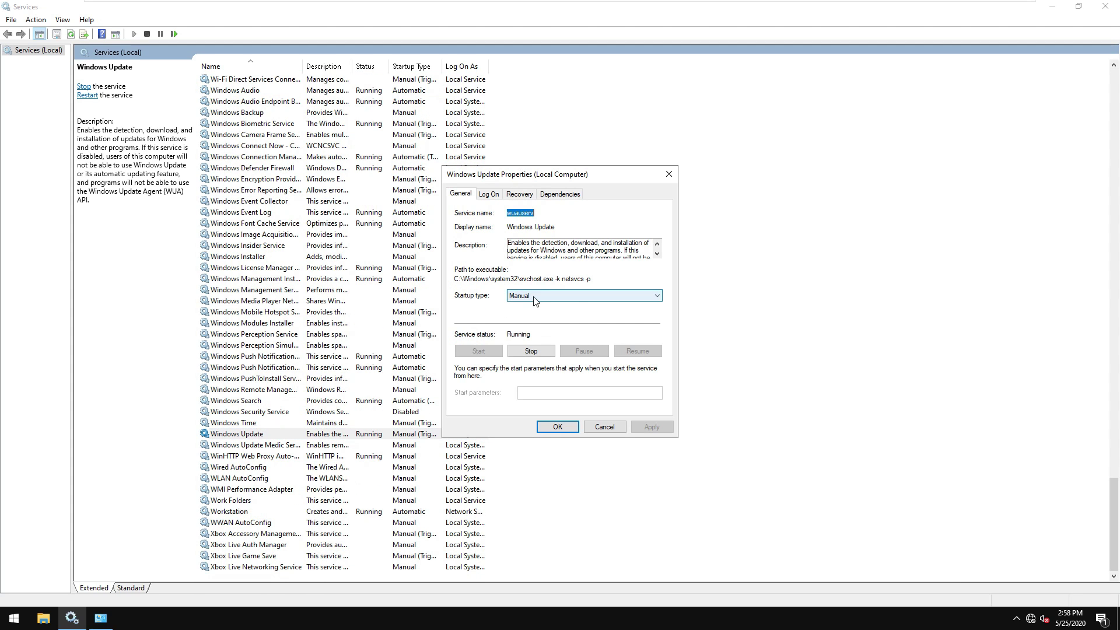
{"action": "left_click", "coordinate": [531, 295]}
{"action": "left_click", "coordinate": [533, 332]}
{"action": "left_click", "coordinate": [532, 350]}
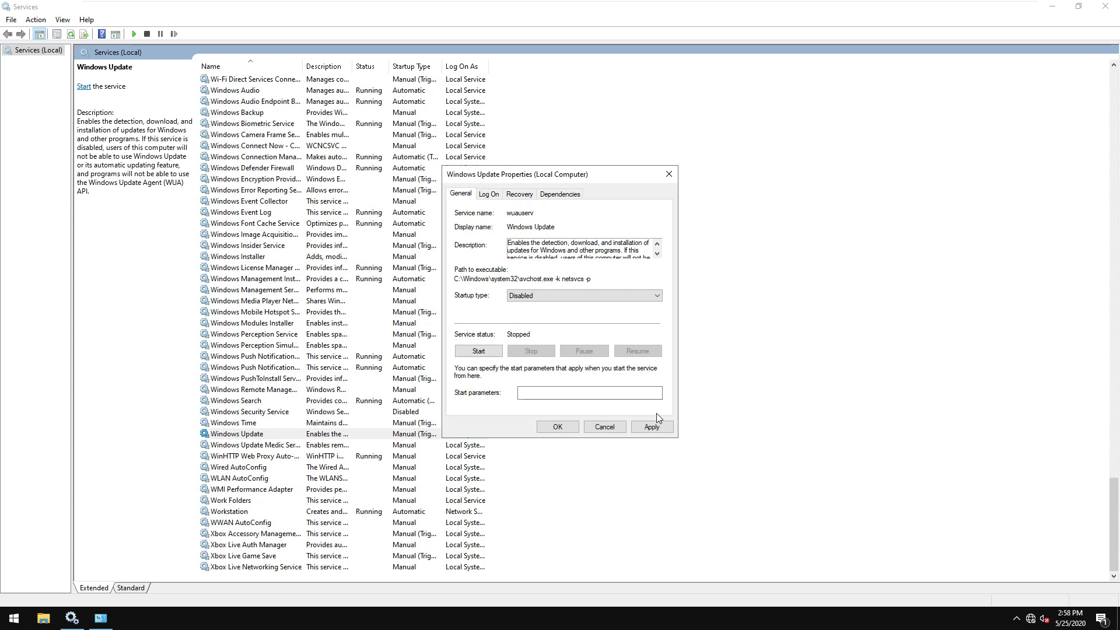
{"action": "left_click", "coordinate": [652, 427]}
{"action": "left_click", "coordinate": [560, 428]}
{"action": "left_click", "coordinate": [648, 416]}
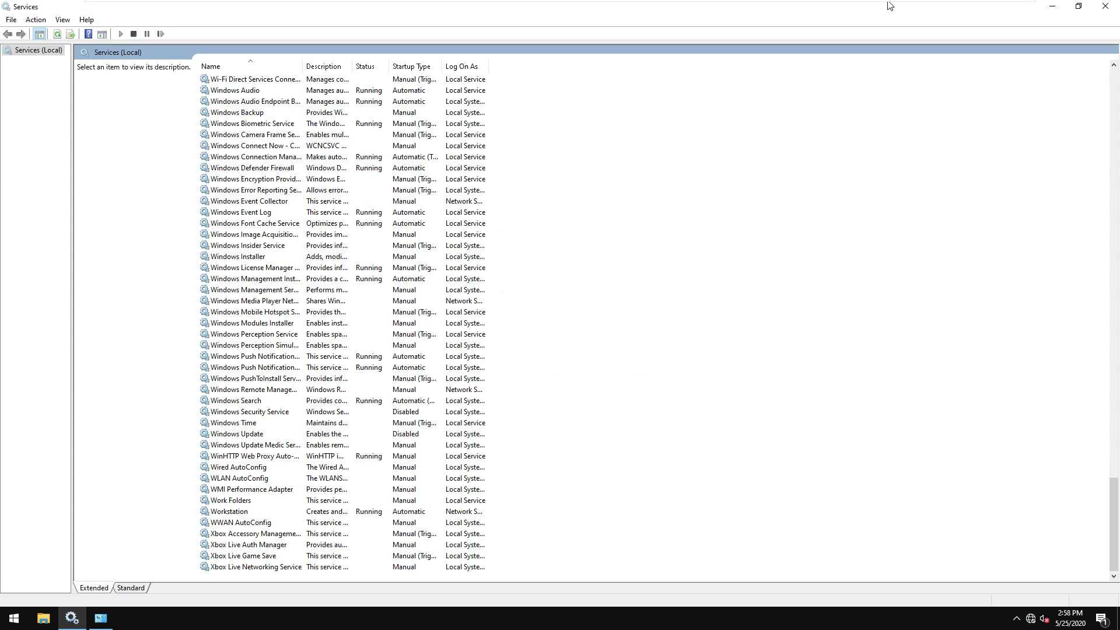
- Set the Print Spooler service's startup type to Automatic, start the service, and close the Services console
{"action": "left_click", "coordinate": [414, 267]}
{"action": "type", "text": "print"}
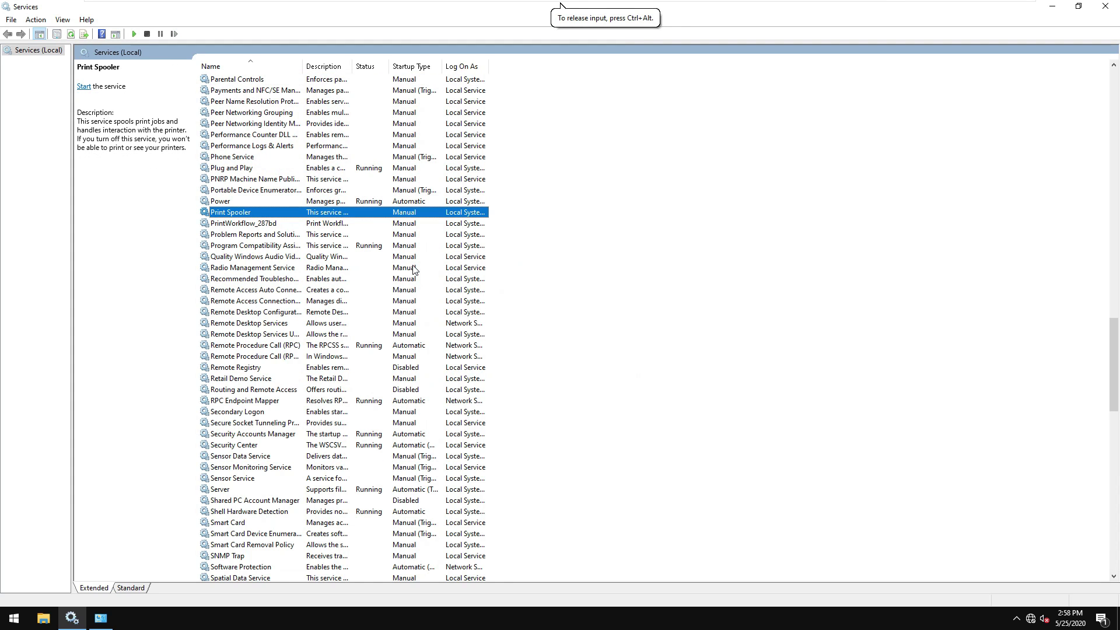
{"action": "key", "text": "Return"}
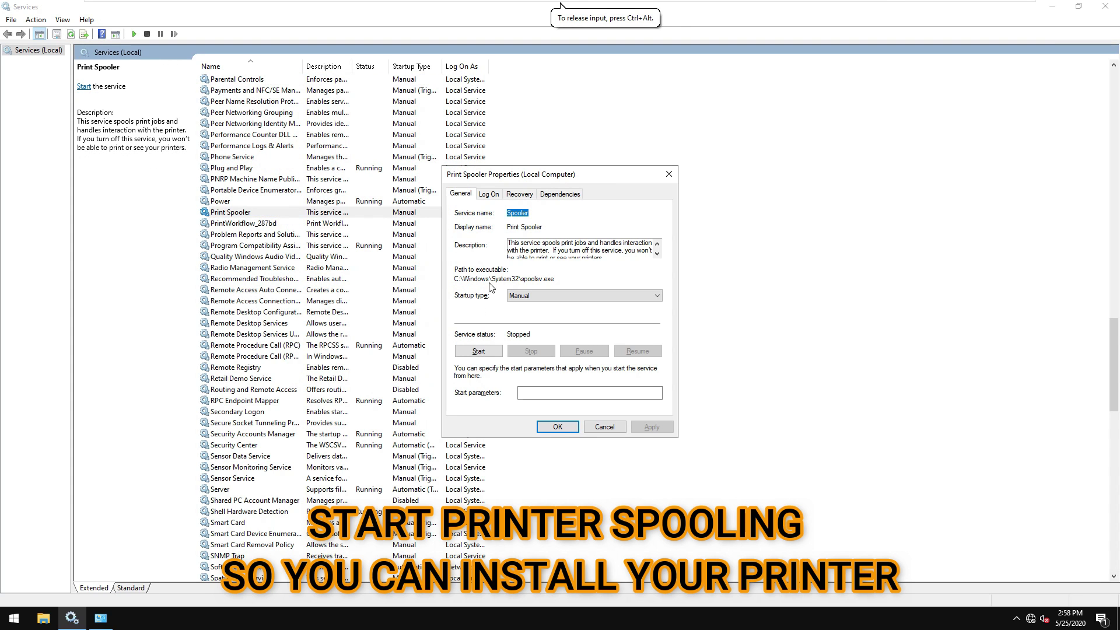
{"action": "left_click", "coordinate": [528, 298]}
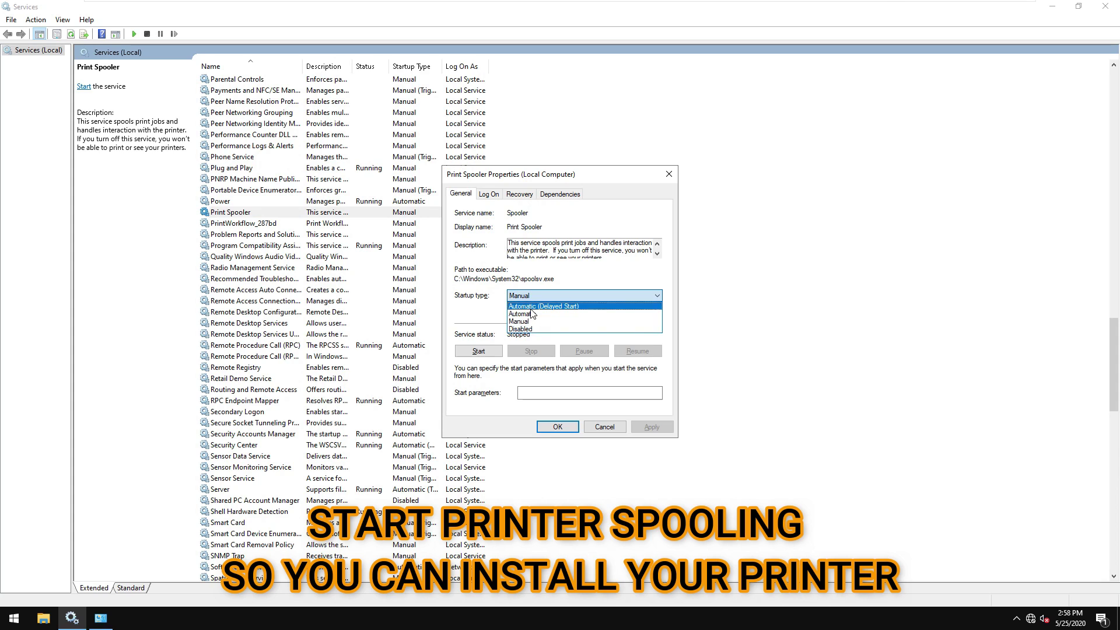
{"action": "left_click", "coordinate": [533, 316]}
{"action": "left_click", "coordinate": [478, 350]}
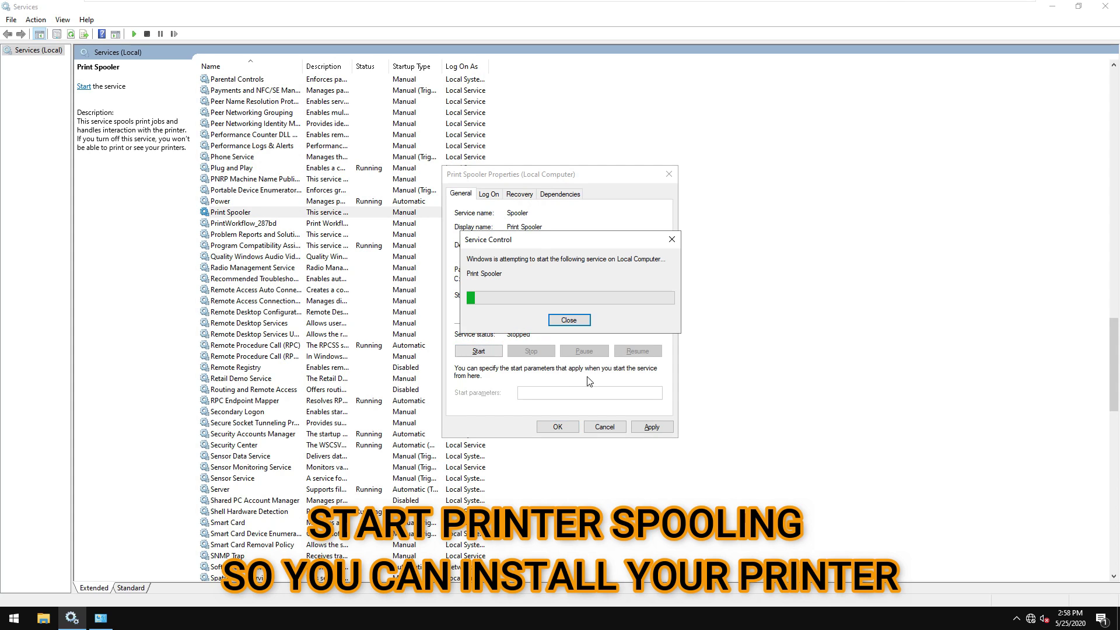
{"action": "left_click", "coordinate": [659, 425]}
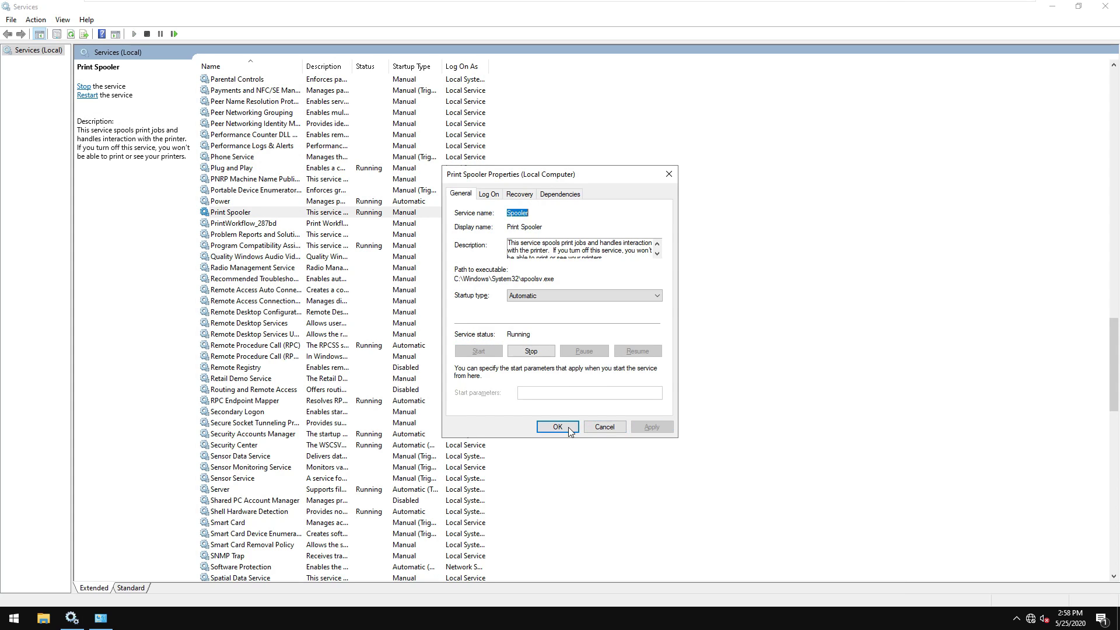
{"action": "left_click", "coordinate": [567, 426]}
{"action": "left_click", "coordinate": [1105, 6]}
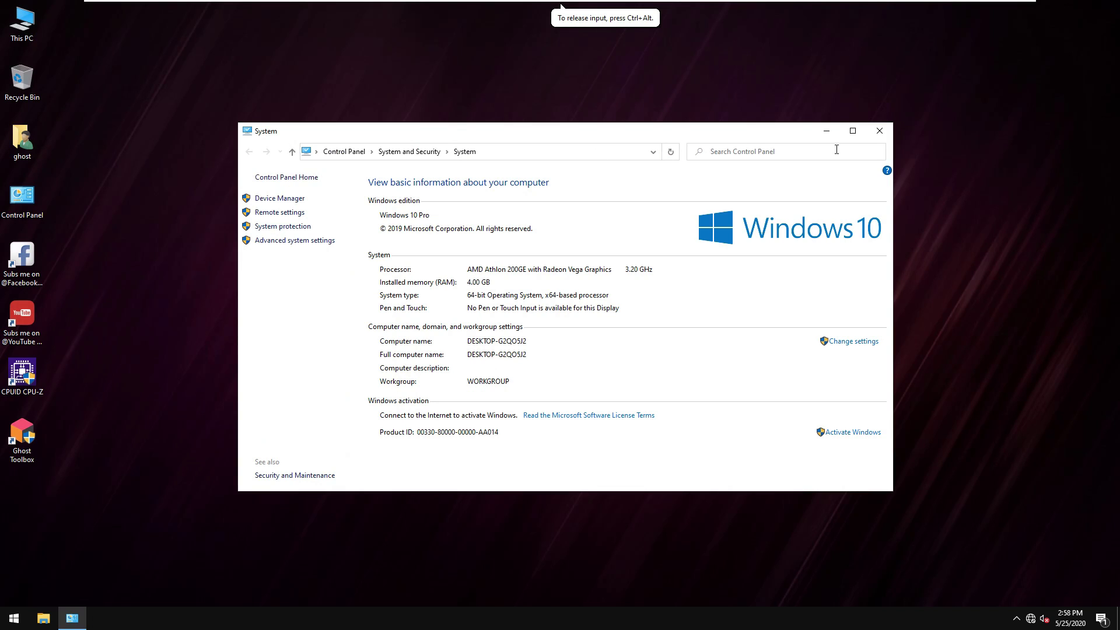
- Close the System window and open Control Panel maximized, with its items shown as large icons
{"action": "left_click", "coordinate": [879, 132]}
{"action": "double_click", "coordinate": [39, 201]}
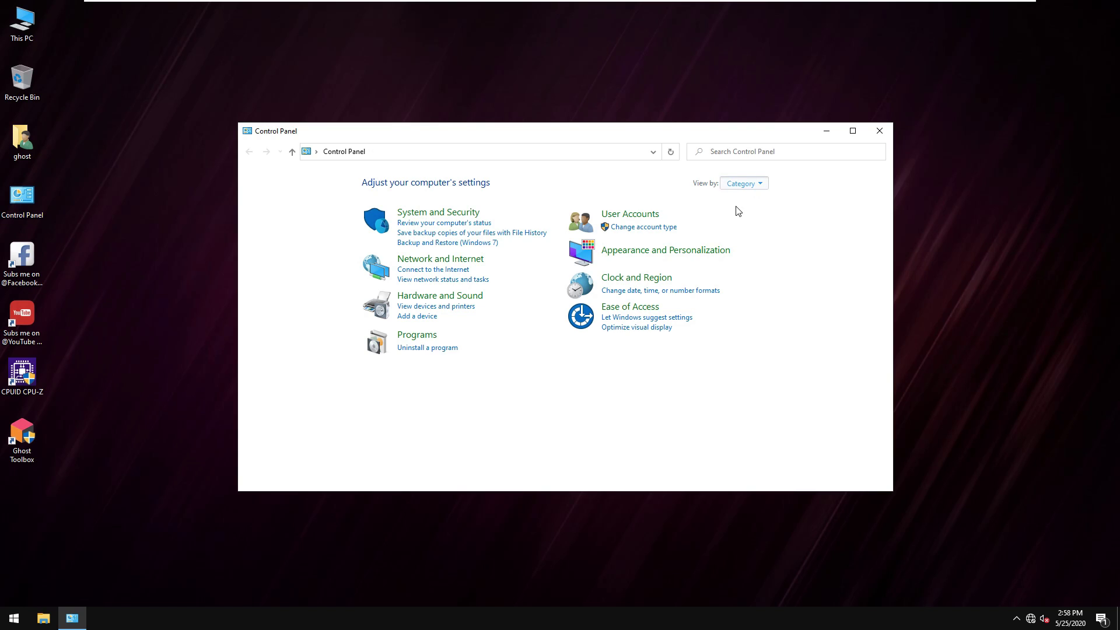
{"action": "left_click", "coordinate": [740, 184]}
{"action": "left_click", "coordinate": [740, 214]}
{"action": "left_click", "coordinate": [852, 132]}
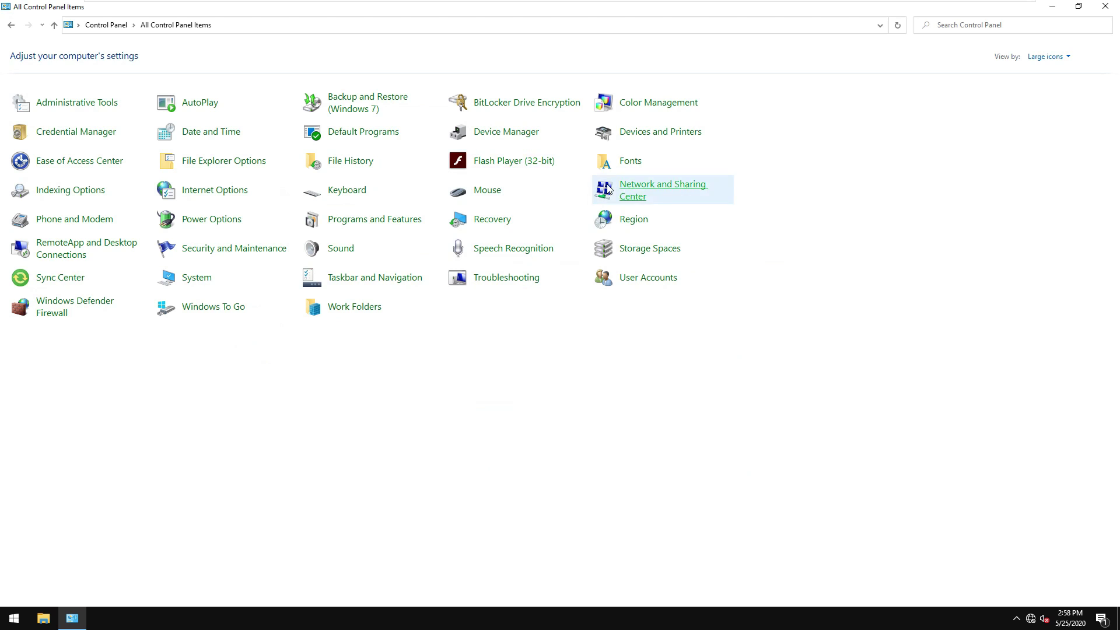
- Check the Windows Defender Firewall network settings and its Advanced Security console, and go back to the Control Panel items
{"action": "left_click", "coordinate": [95, 309]}
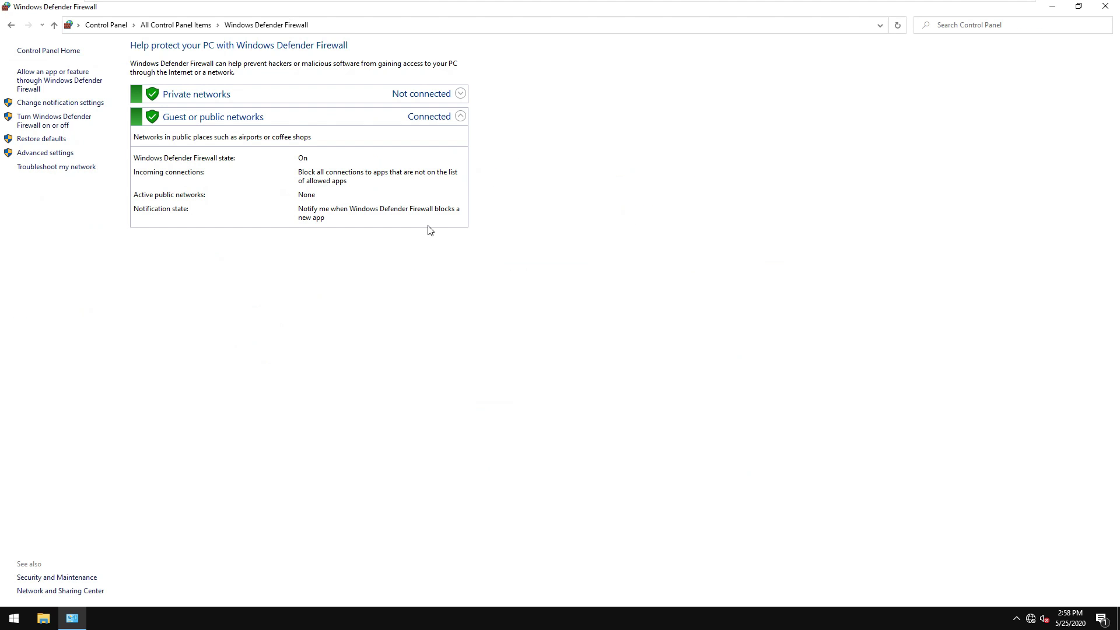
{"action": "left_click", "coordinate": [51, 120]}
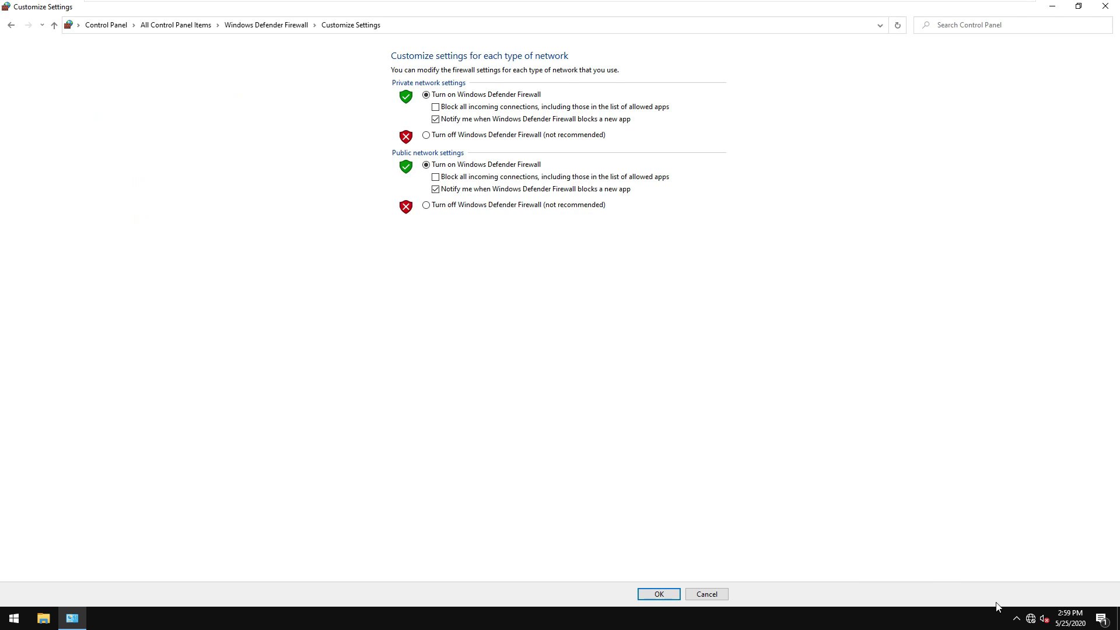
{"action": "left_click", "coordinate": [11, 26]}
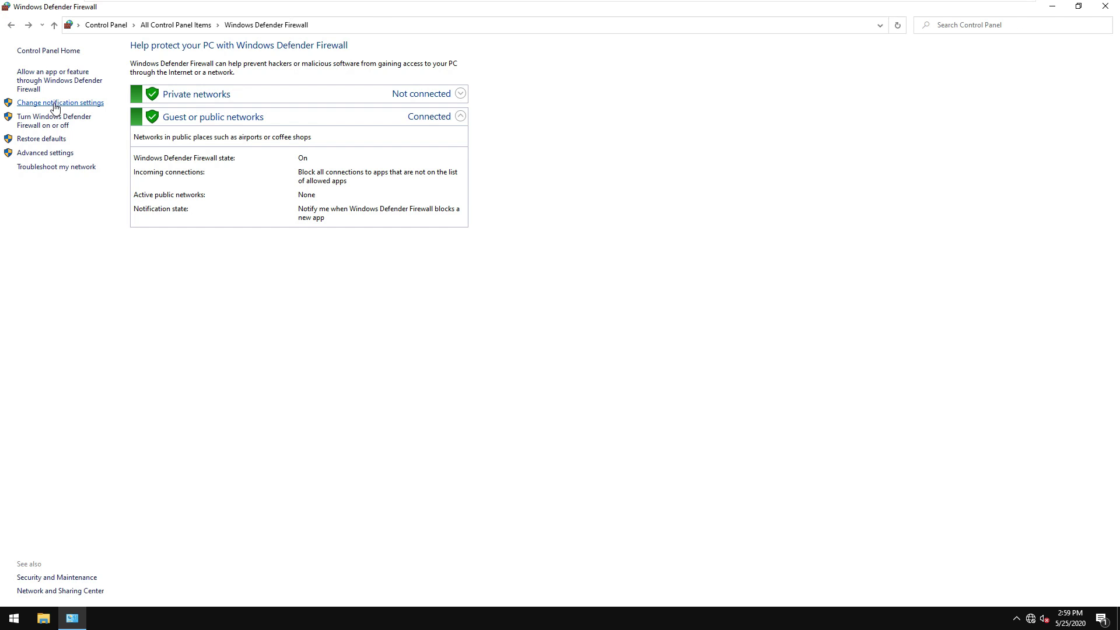
{"action": "left_click", "coordinate": [54, 154]}
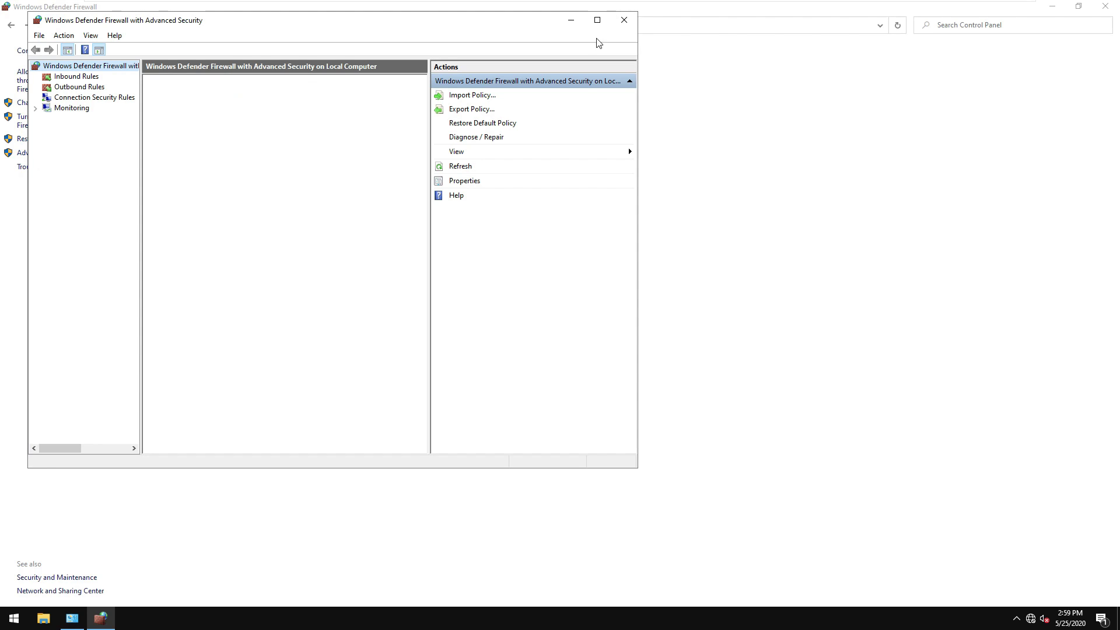
{"action": "left_click", "coordinate": [622, 23]}
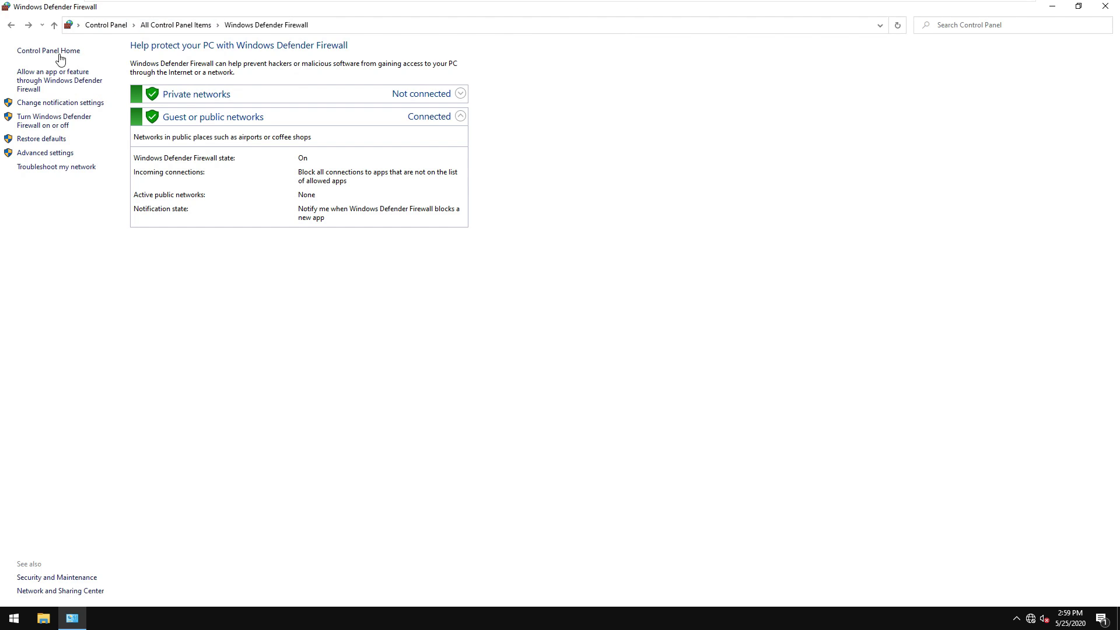
{"action": "left_click", "coordinate": [12, 29]}
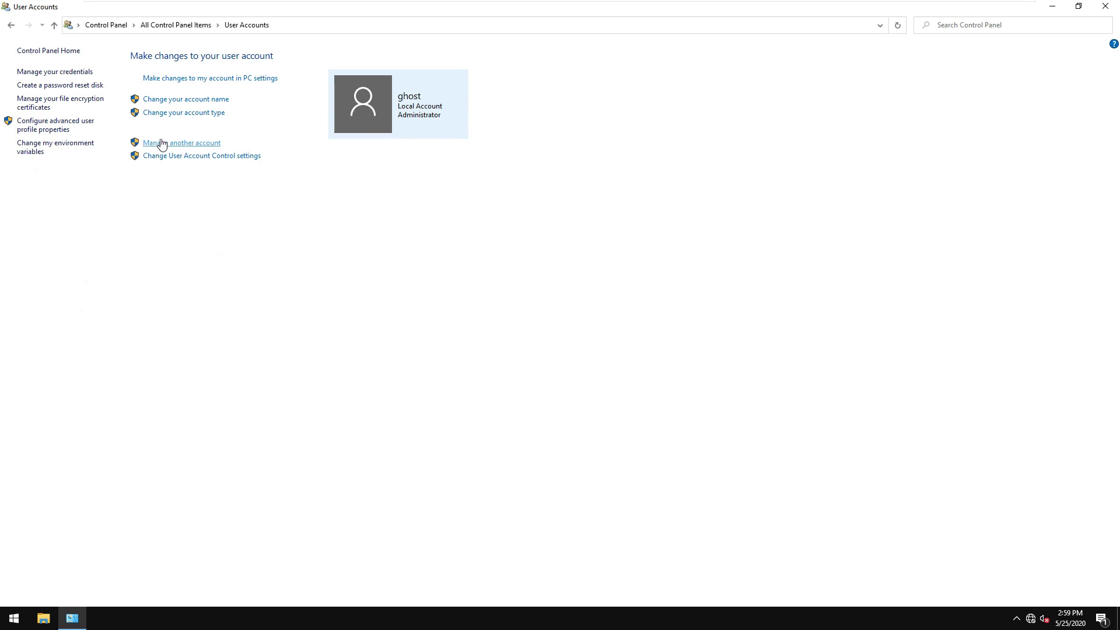
- In User Accounts, confirm the User Account Control level as Never notify and return to all Control Panel items
{"action": "left_click", "coordinate": [169, 157]}
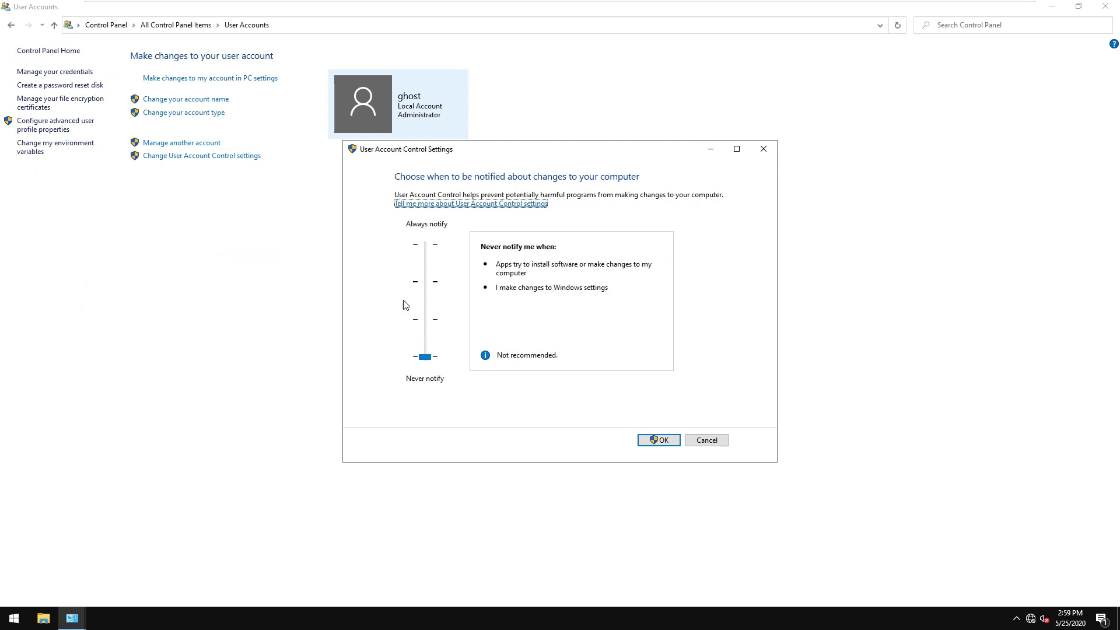
{"action": "left_click", "coordinate": [653, 441]}
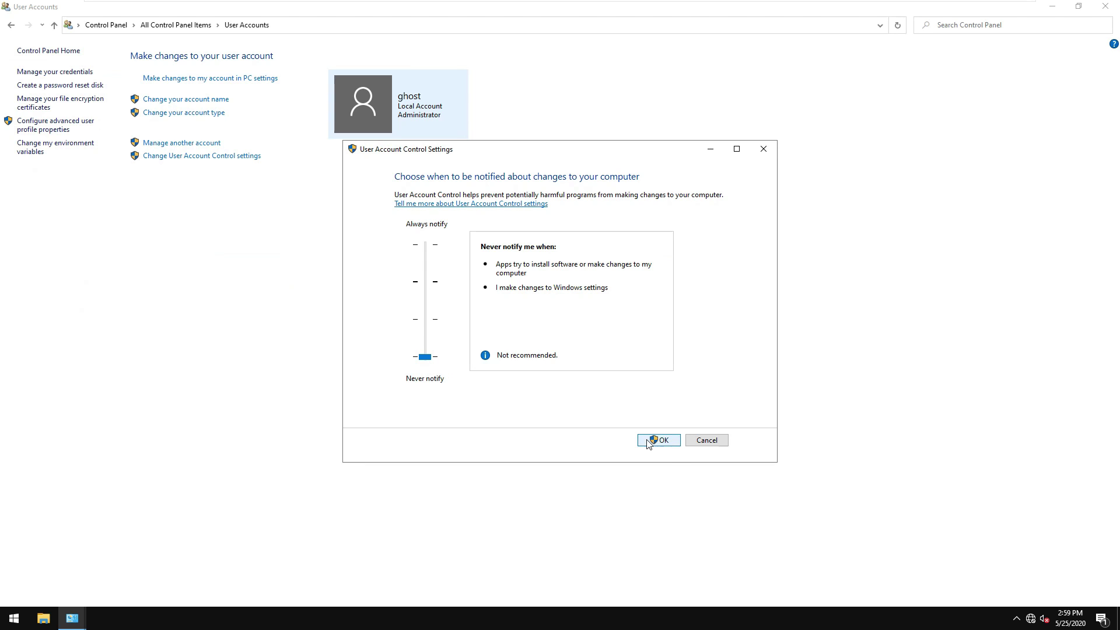
{"action": "left_click", "coordinate": [54, 25]}
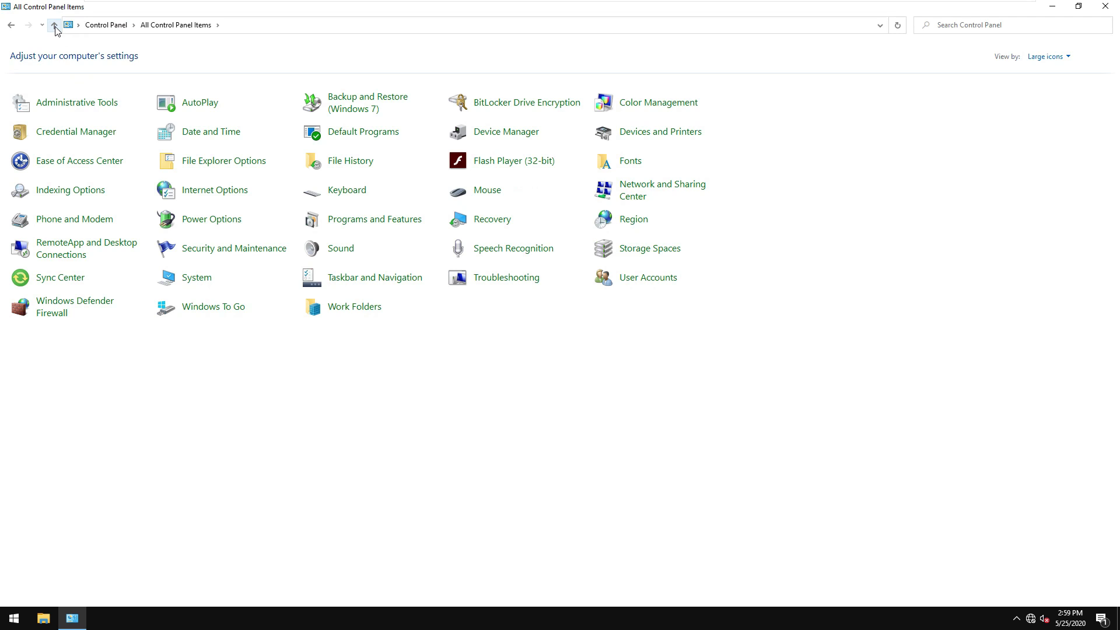
- Turn off Windows Defender Firewall for both private and public networks, and close Control Panel
{"action": "left_click", "coordinate": [1016, 618]}
{"action": "left_click", "coordinate": [63, 306]}
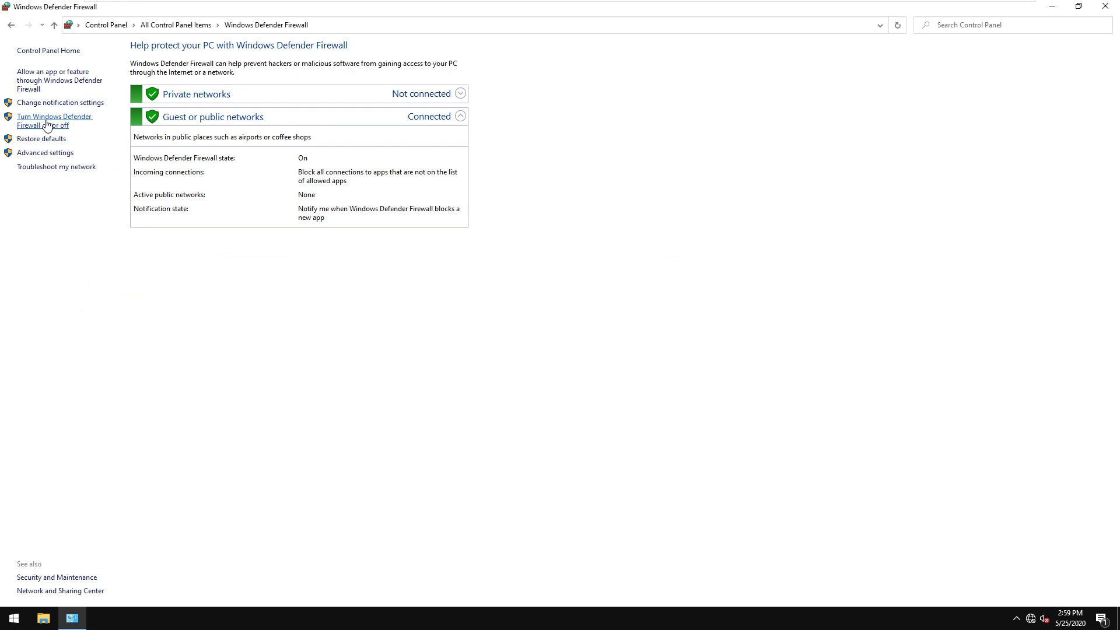
{"action": "left_click", "coordinate": [47, 125]}
{"action": "left_click", "coordinate": [427, 135]}
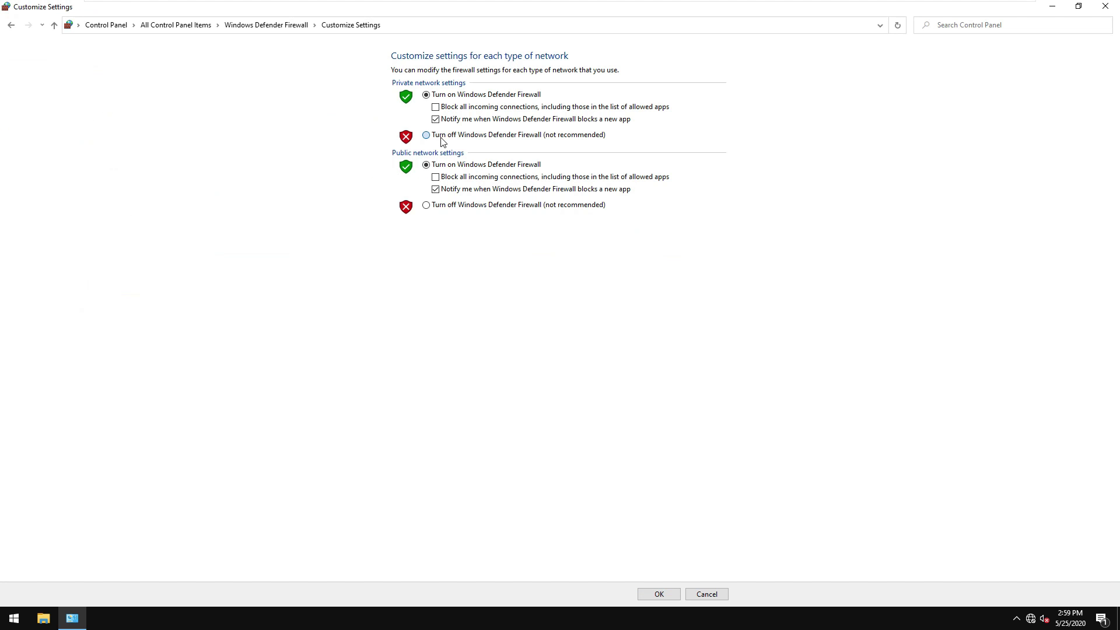
{"action": "left_click", "coordinate": [464, 205]}
{"action": "left_click", "coordinate": [664, 594]}
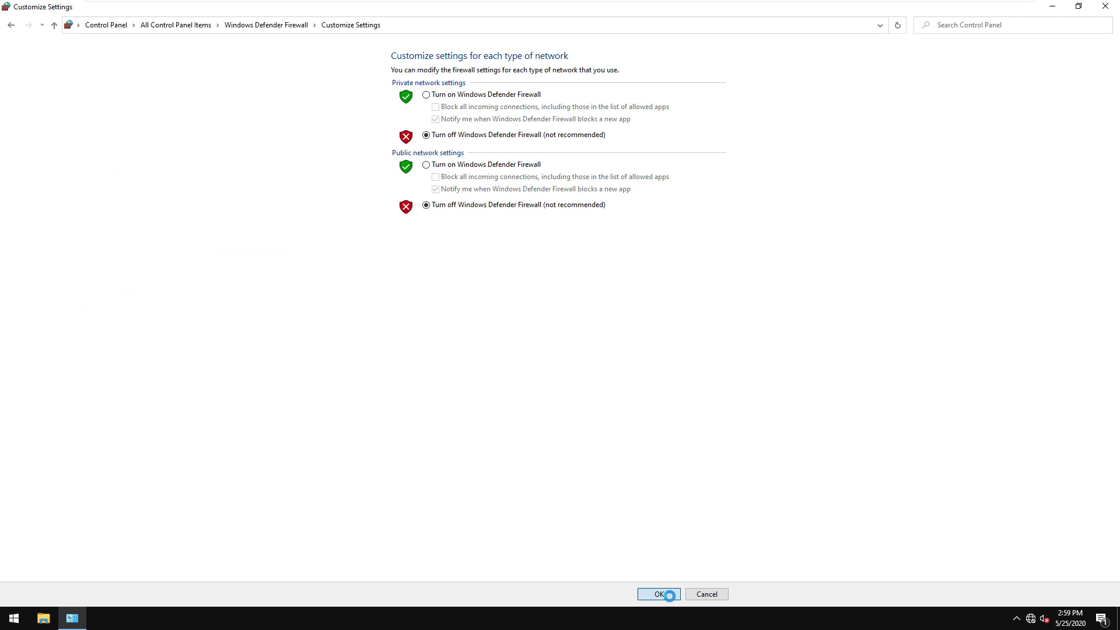
{"action": "left_click", "coordinate": [12, 27]}
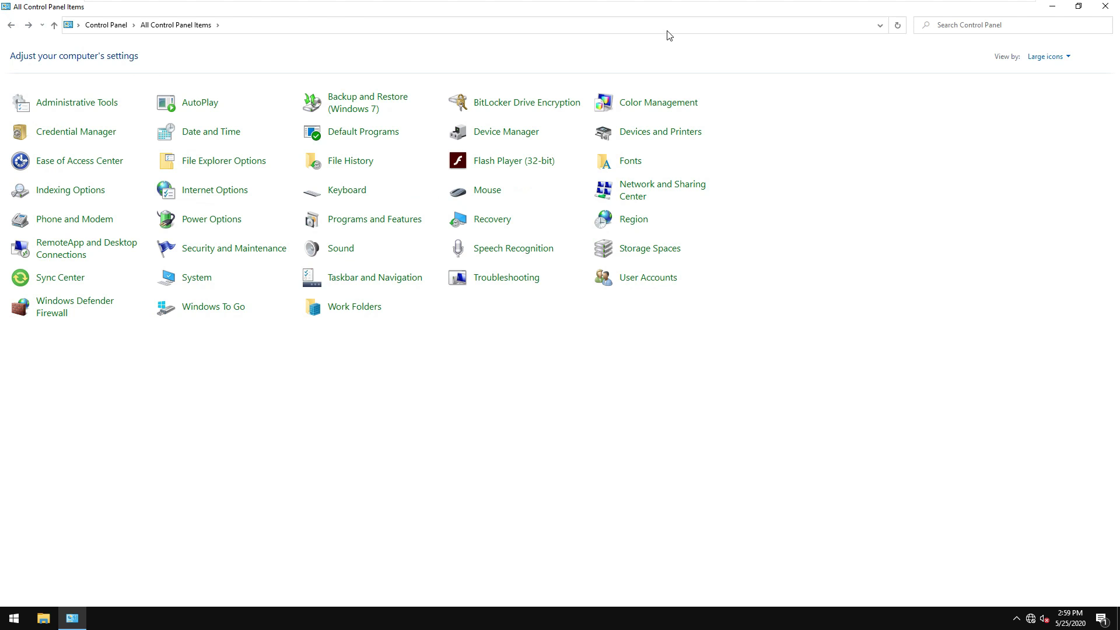
{"action": "key", "text": "alt+F4"}
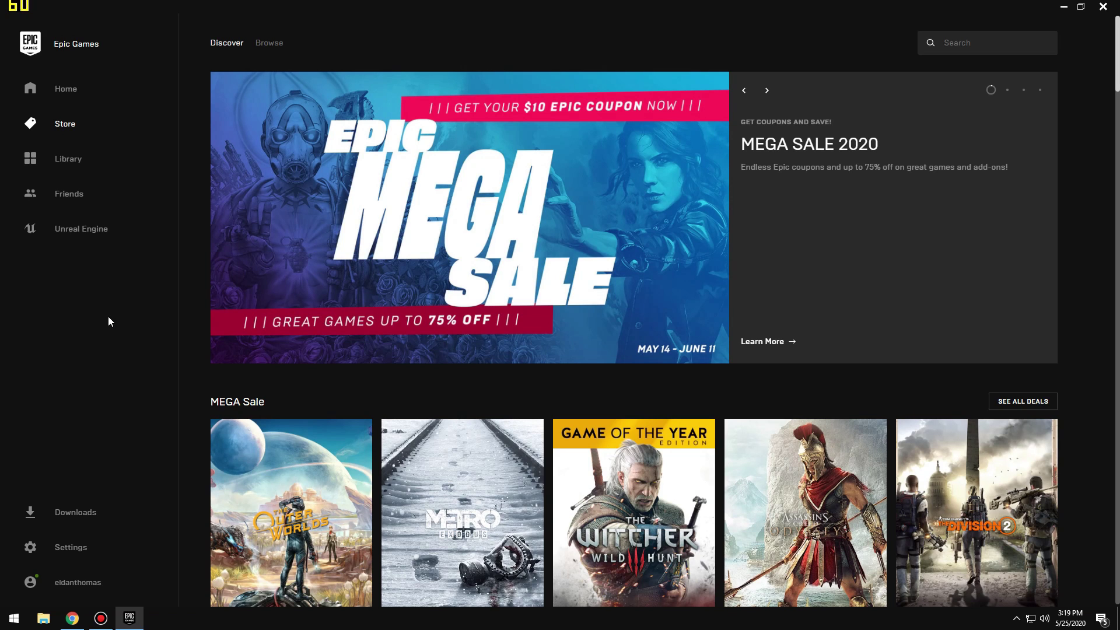
- Open the game library in the Epic Games Launcher, enter Grand Theft Auto V's Story Mode and resume play
{"action": "left_click", "coordinate": [75, 167]}
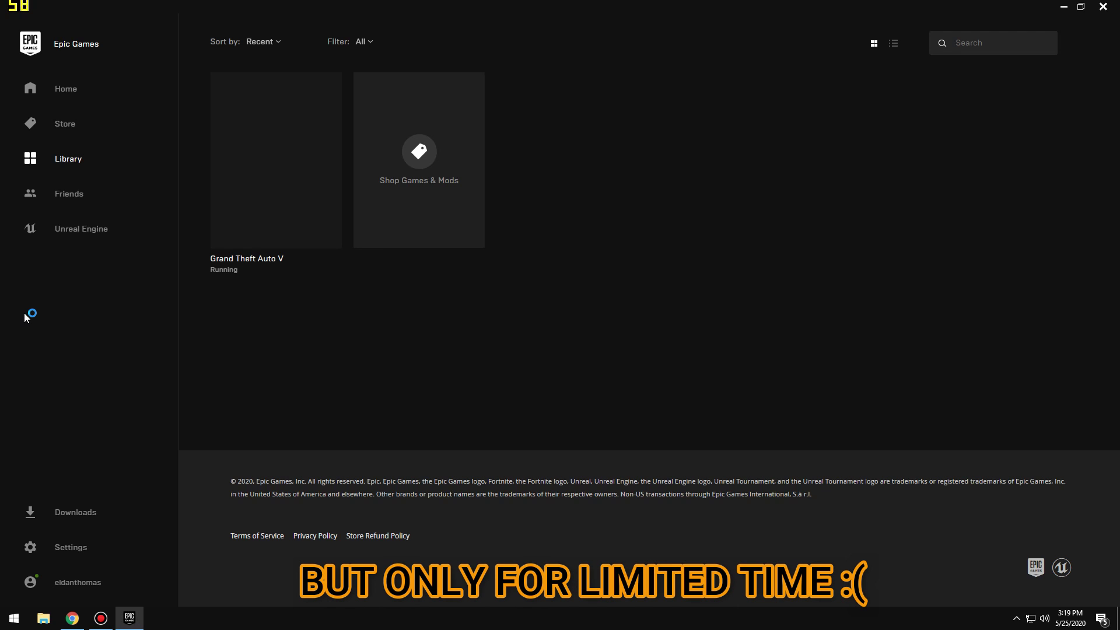
{"action": "left_click", "coordinate": [1017, 620]}
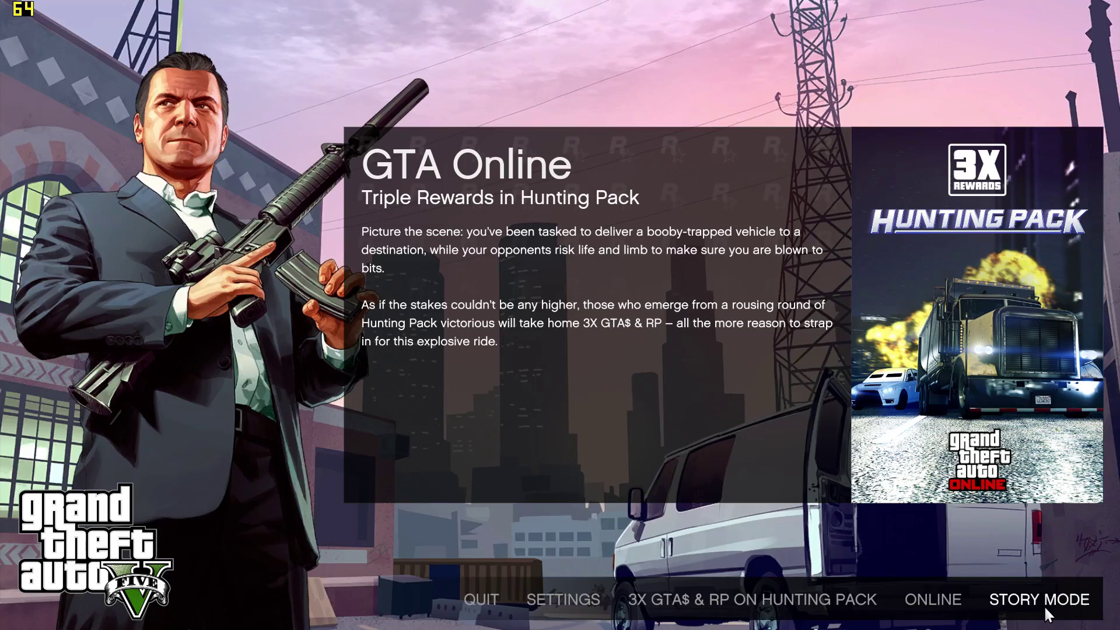
{"action": "left_click", "coordinate": [1040, 599]}
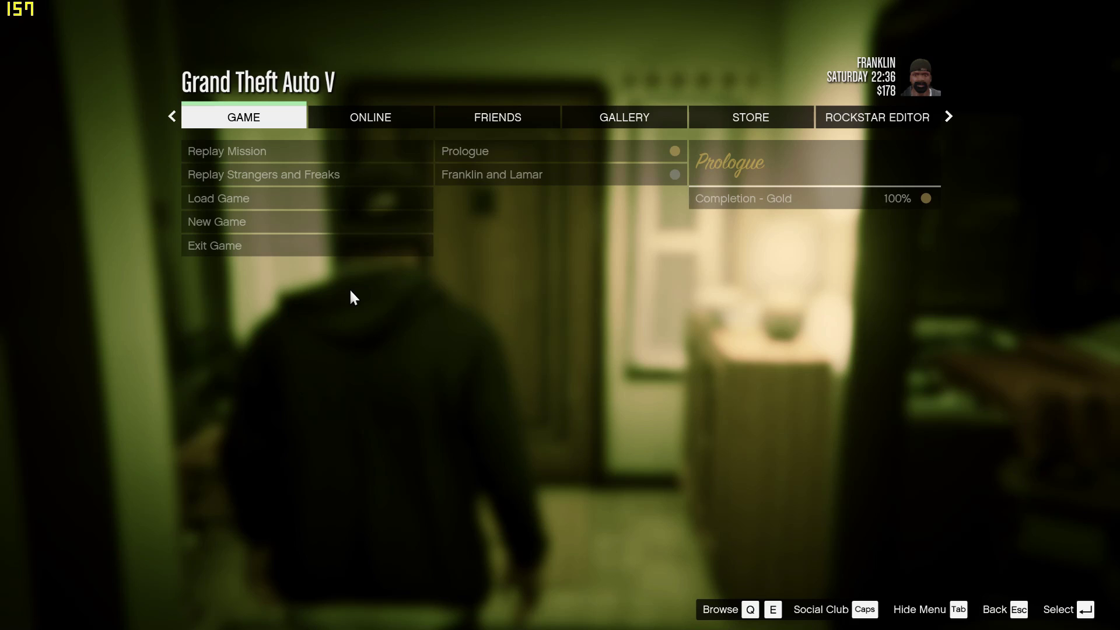
{"action": "key", "text": "Escape"}
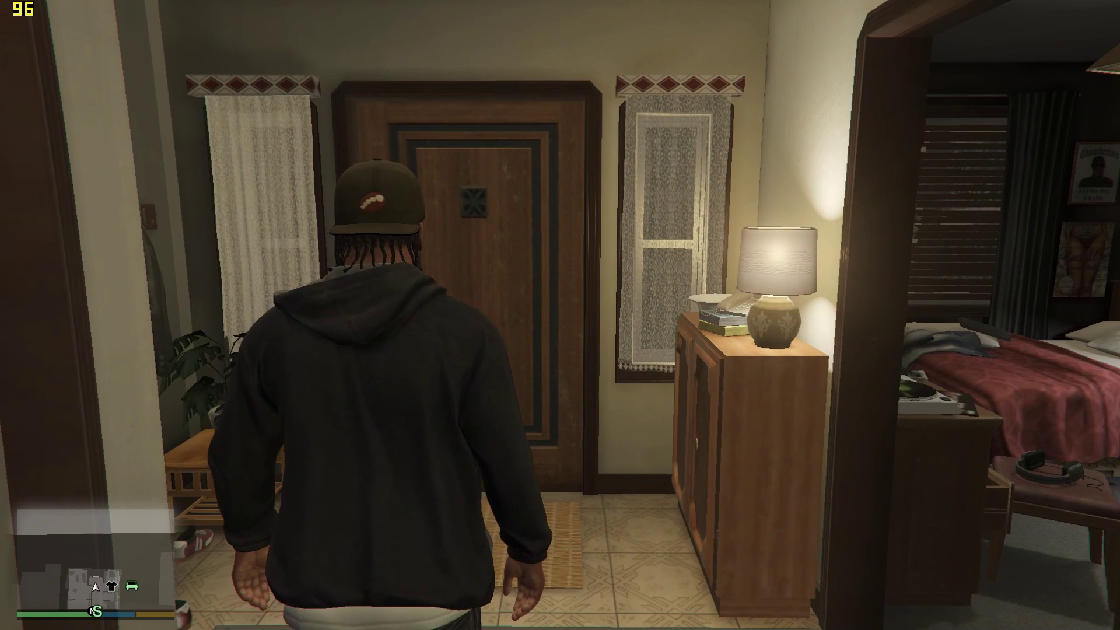
- Pause the game and review its Graphics settings
{"action": "key", "text": "Escape"}
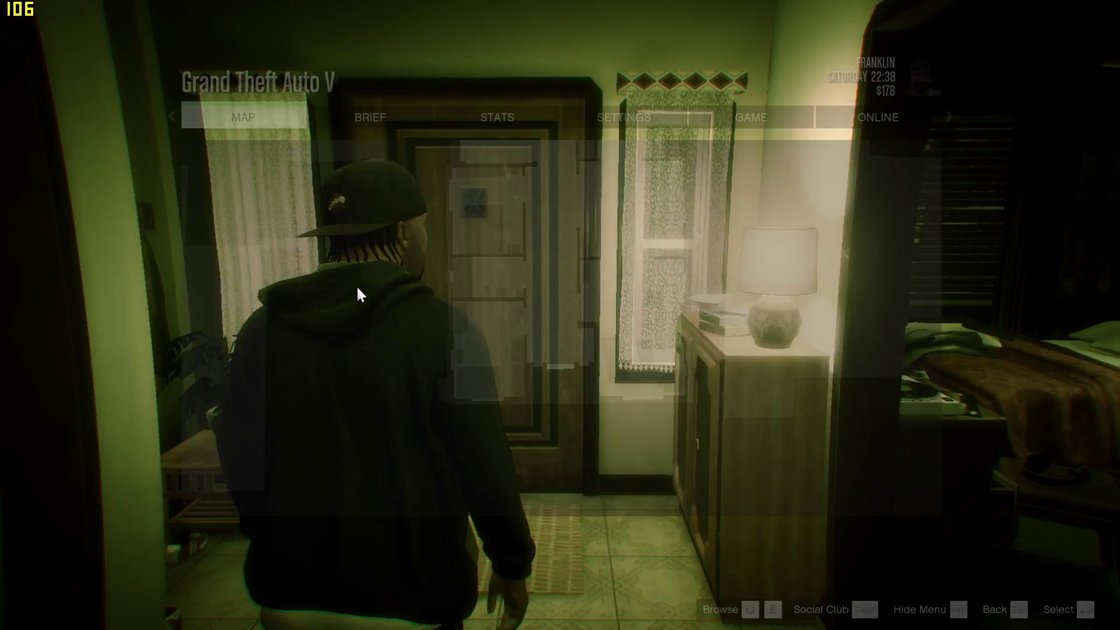
{"action": "left_click", "coordinate": [640, 125]}
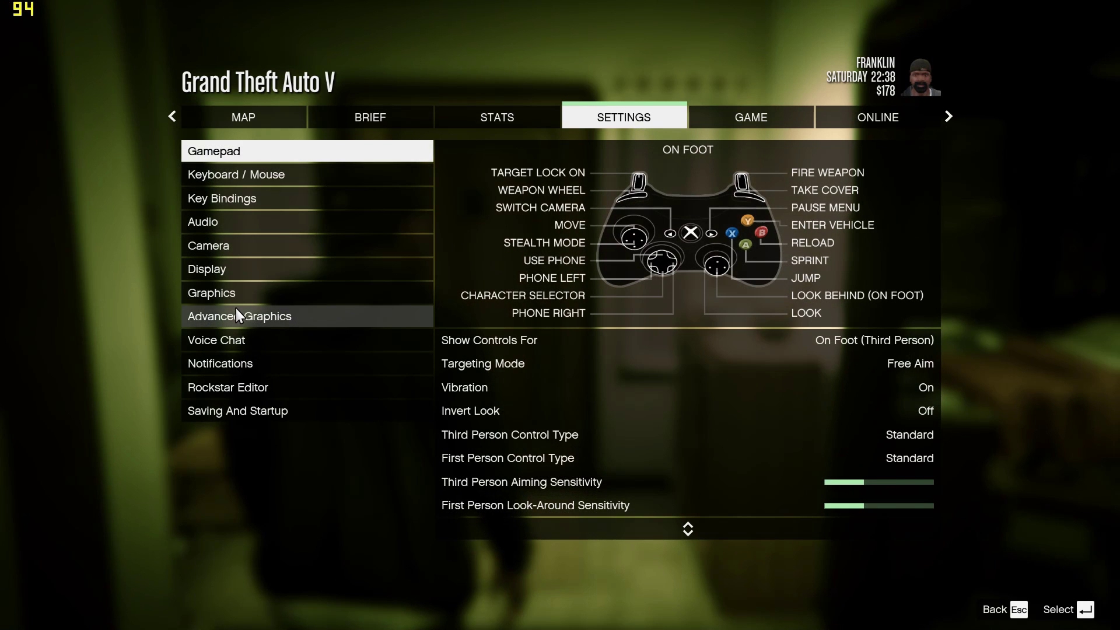
{"action": "left_click", "coordinate": [233, 297]}
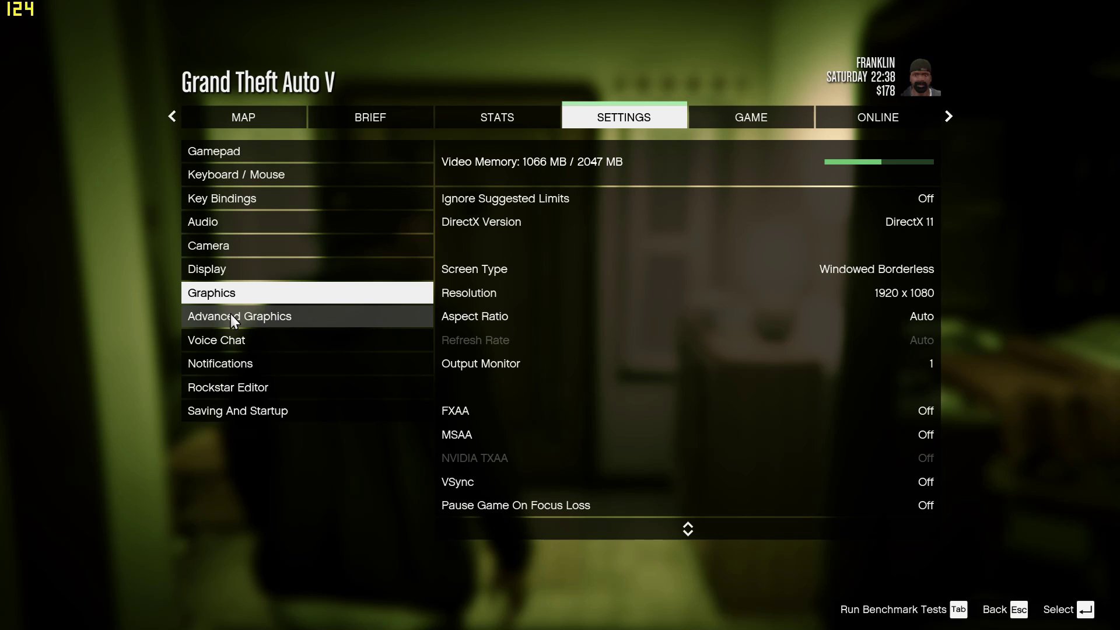
- In Advanced Graphics, turn on Long Shadows, High Resolution Shadows and High Detail Streaming While Flying, apply the changes and resume the game
{"action": "left_click", "coordinate": [231, 315]}
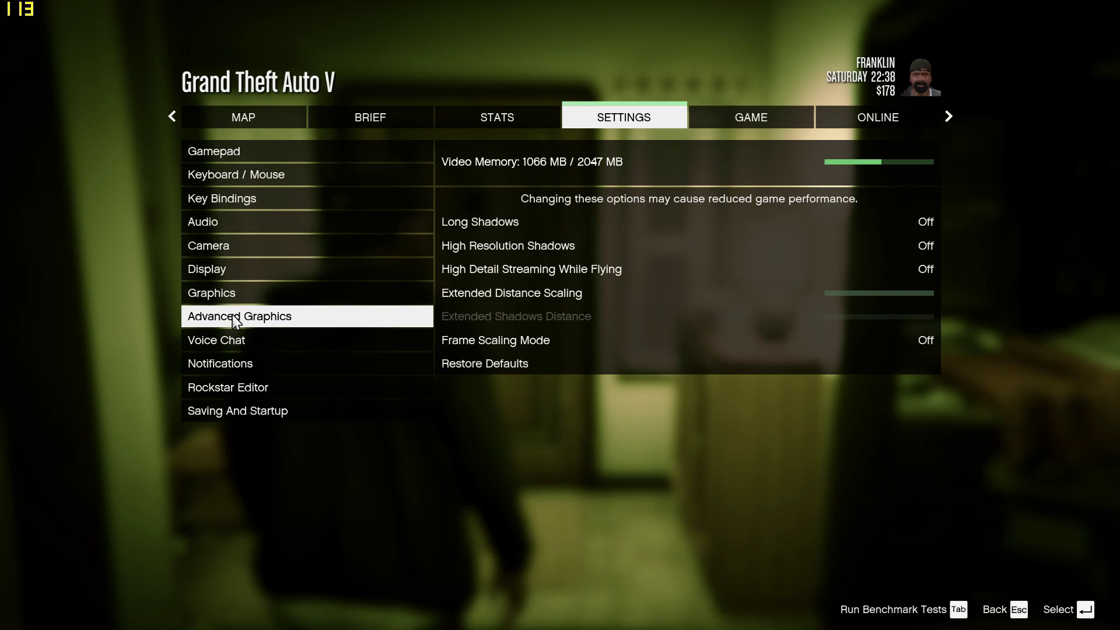
{"action": "left_click", "coordinate": [932, 223]}
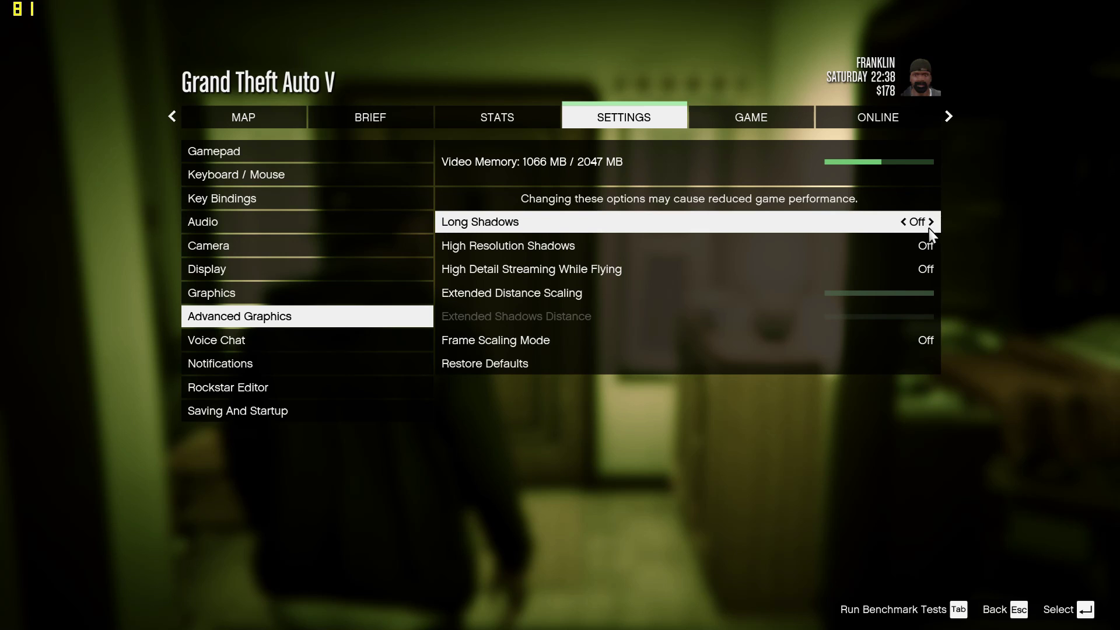
{"action": "left_click", "coordinate": [932, 222]}
{"action": "left_click", "coordinate": [934, 245]}
{"action": "left_click", "coordinate": [932, 246]}
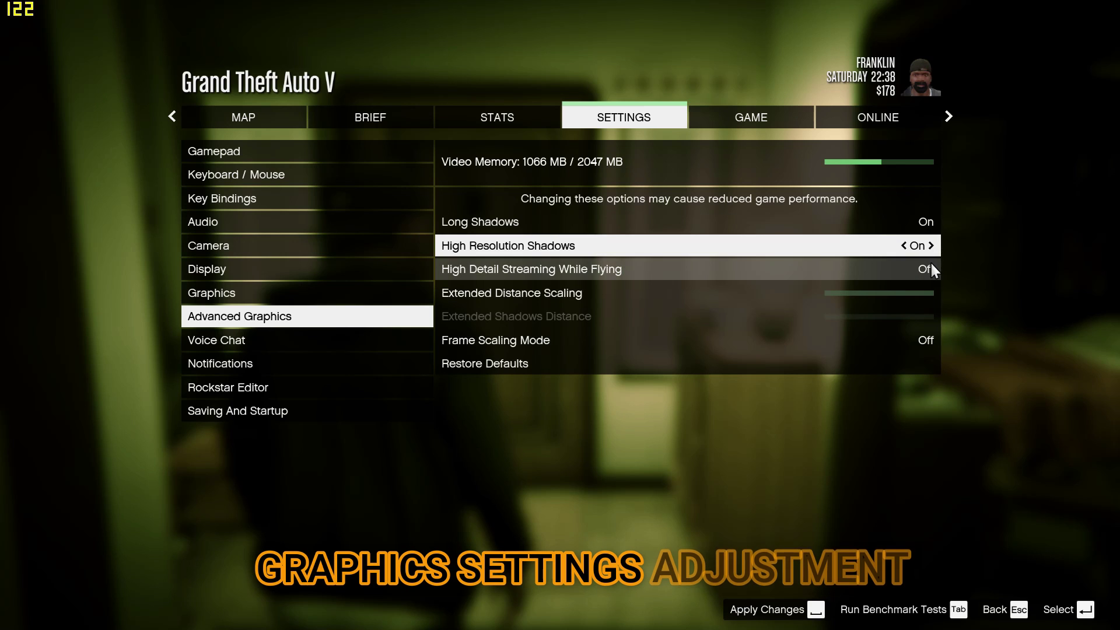
{"action": "left_click", "coordinate": [932, 267]}
{"action": "left_click", "coordinate": [931, 270]}
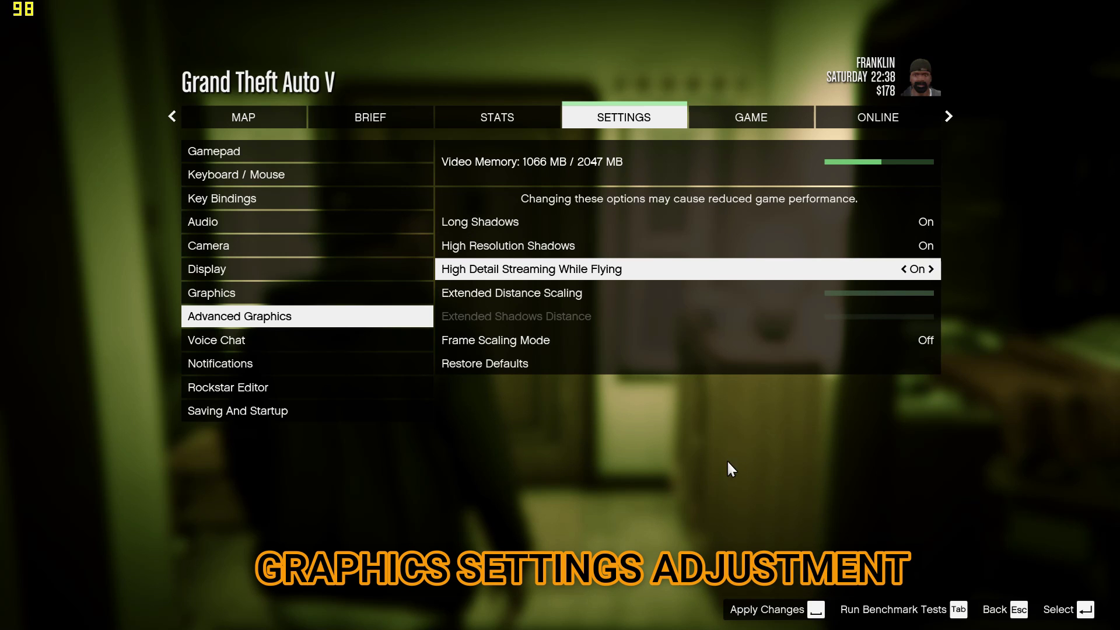
{"action": "key", "text": "space"}
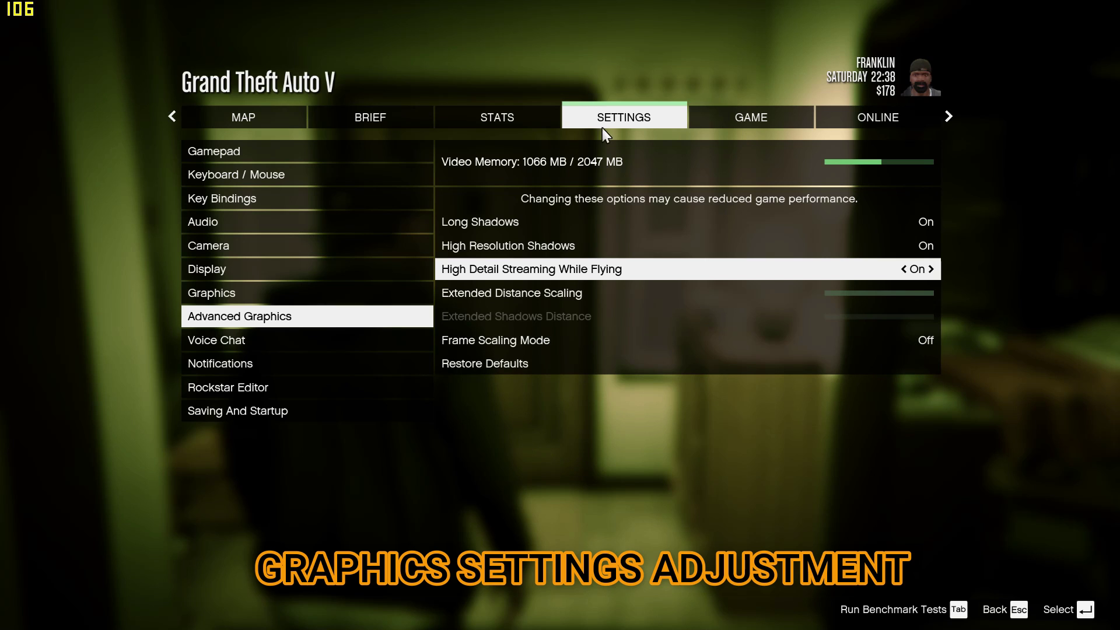
{"action": "key", "text": "Escape"}
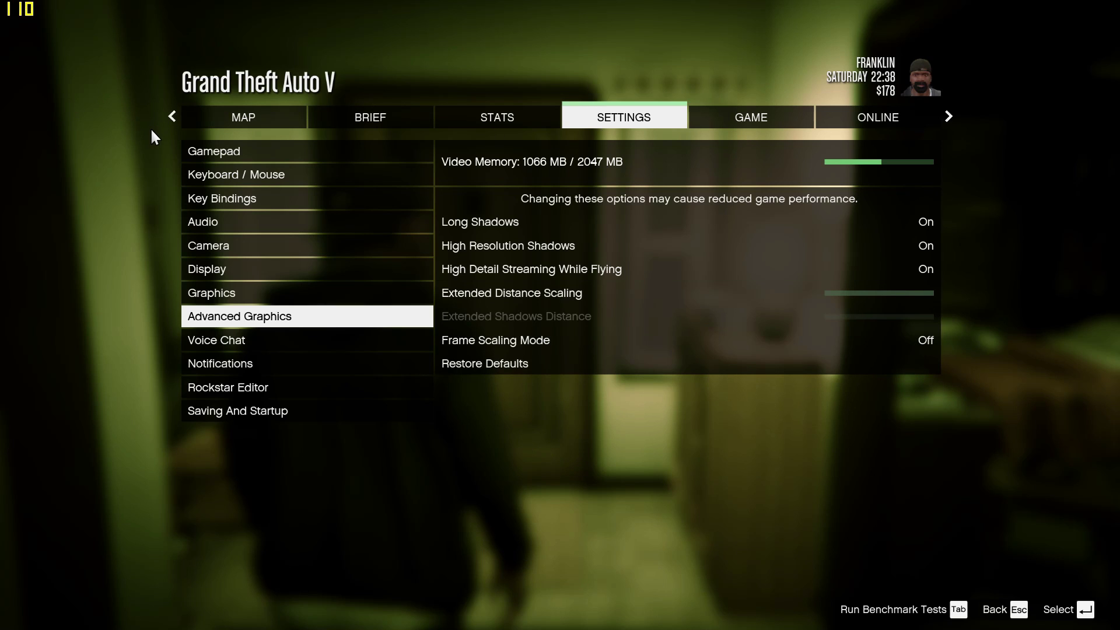
{"action": "key", "text": "Escape"}
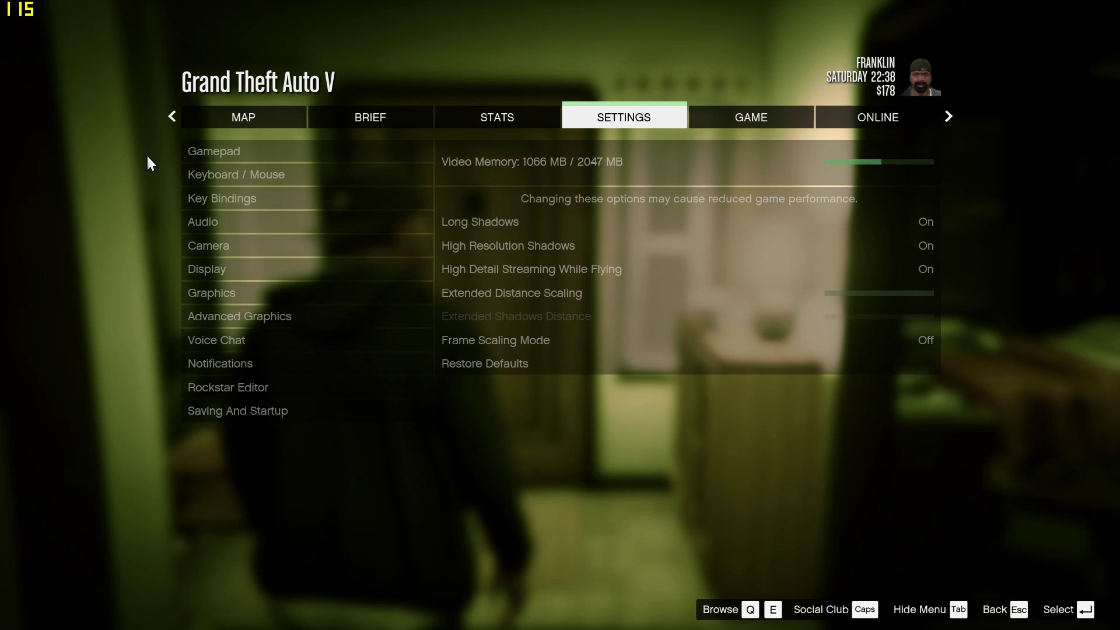
{"action": "key", "text": "Escape"}
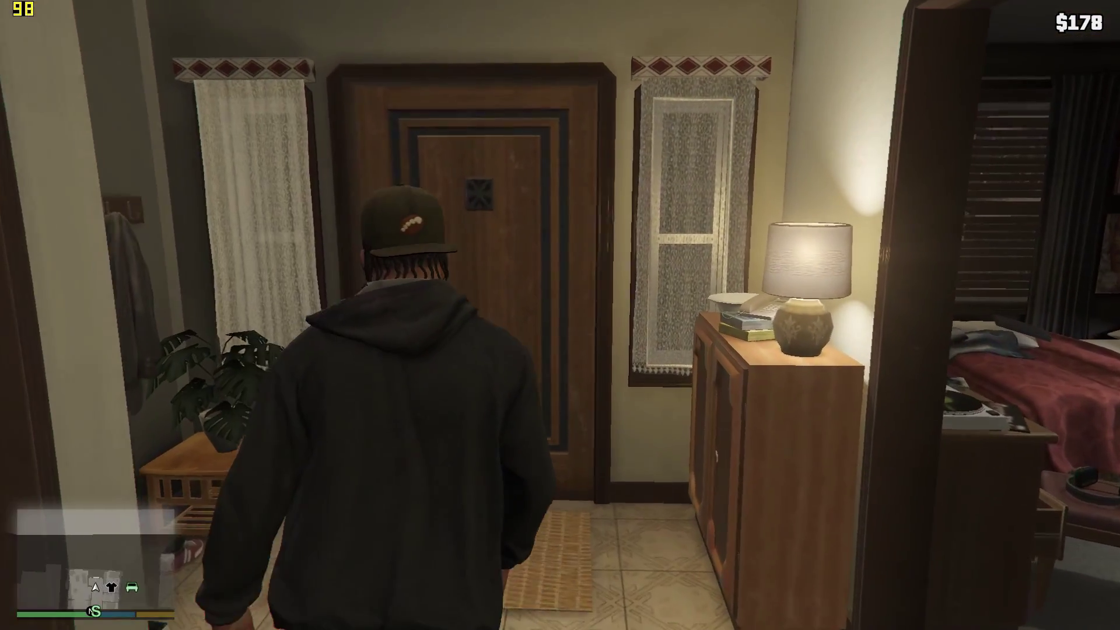
{"action": "key", "text": "w"}
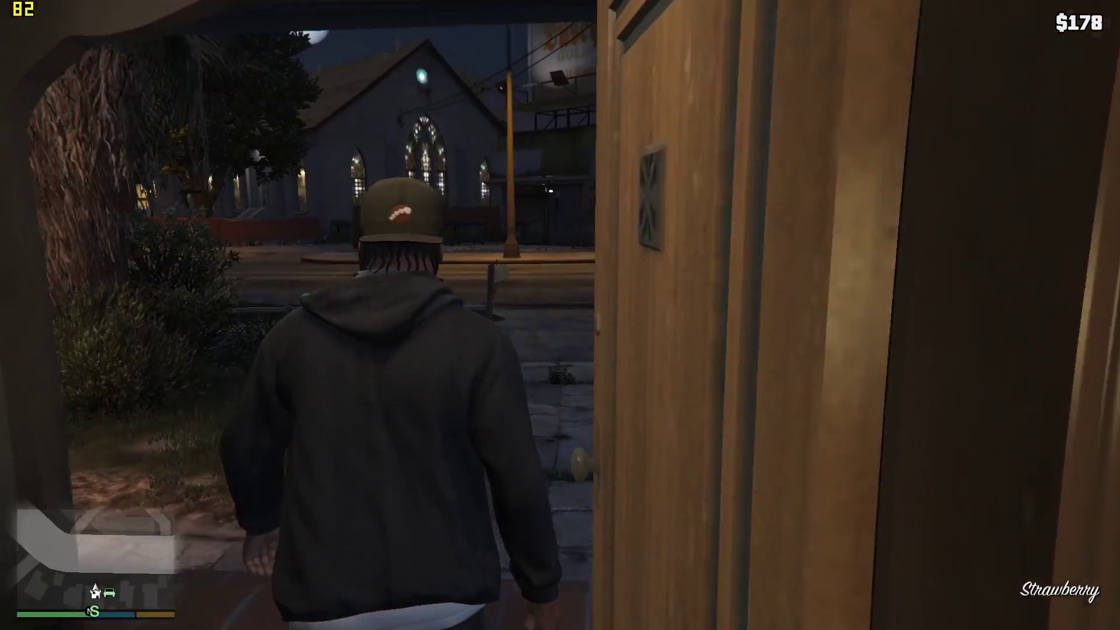
{"action": "key", "text": "w"}
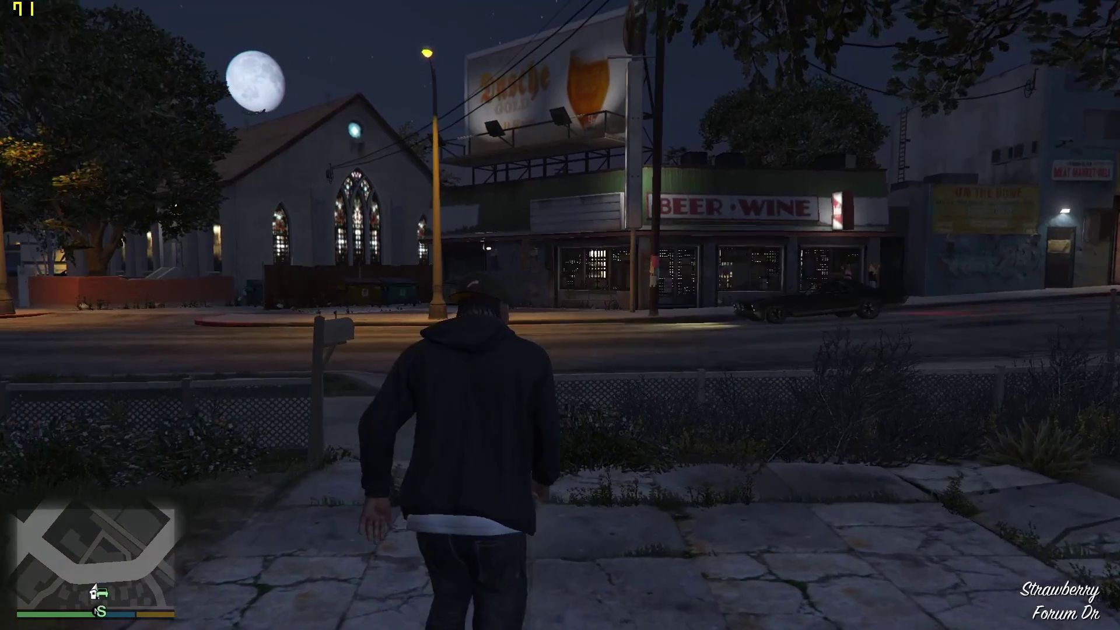
{"action": "key", "text": "w"}
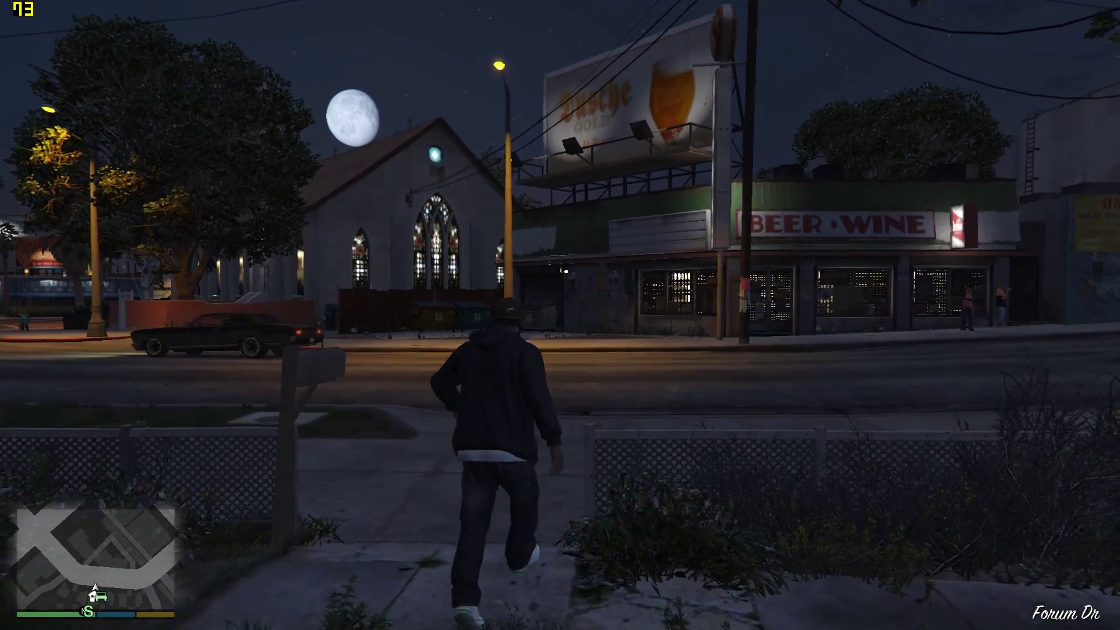
{"action": "key", "text": "w"}
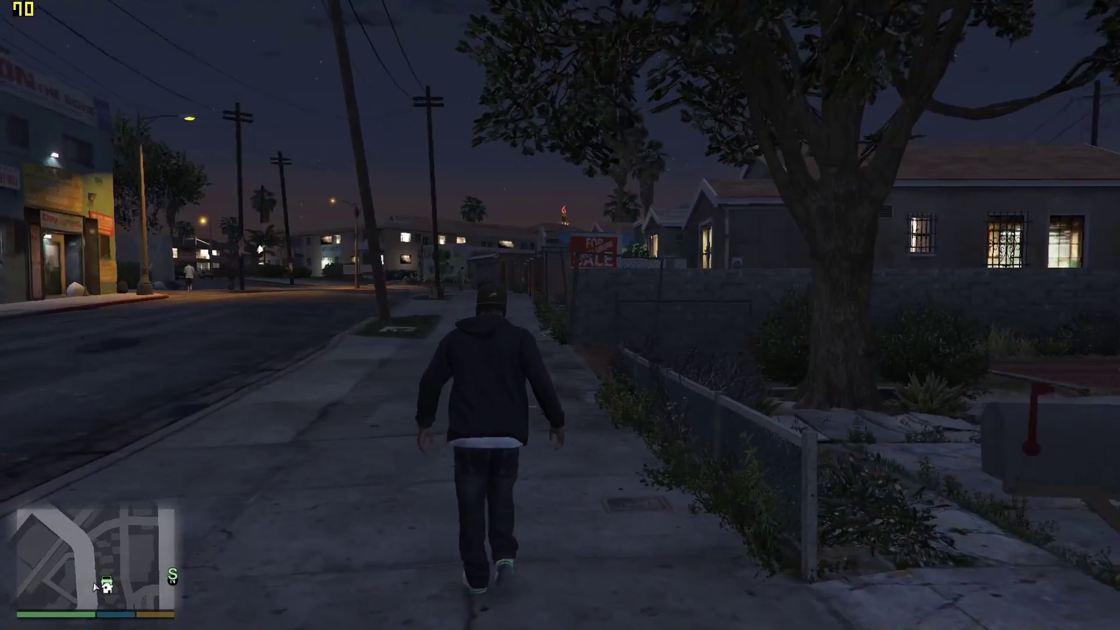
{"action": "key", "text": "w"}
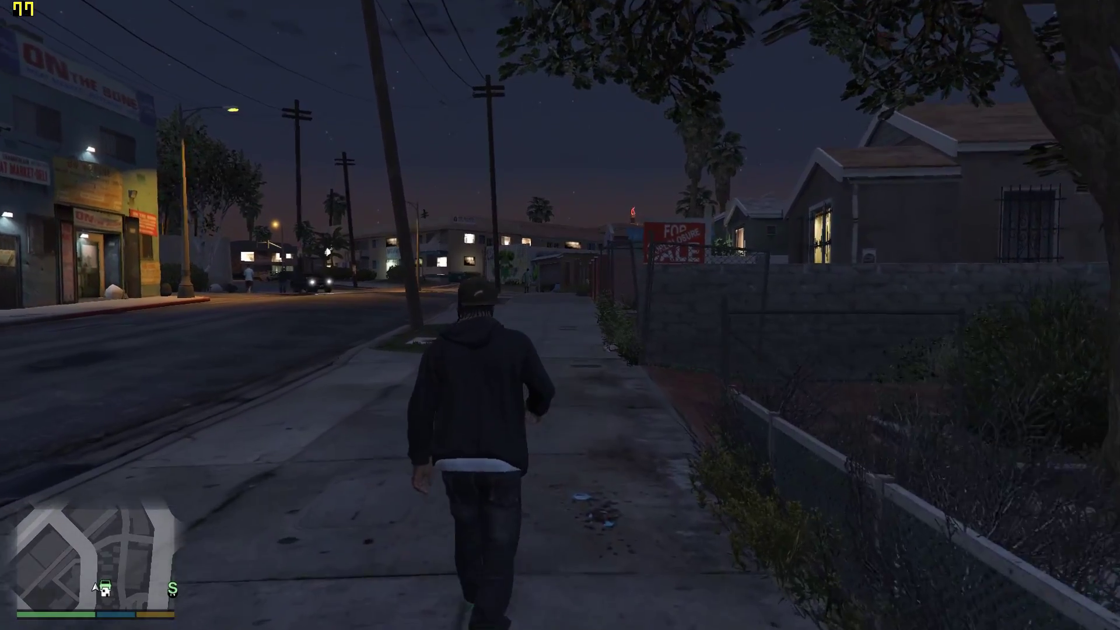
{"action": "key", "text": "w"}
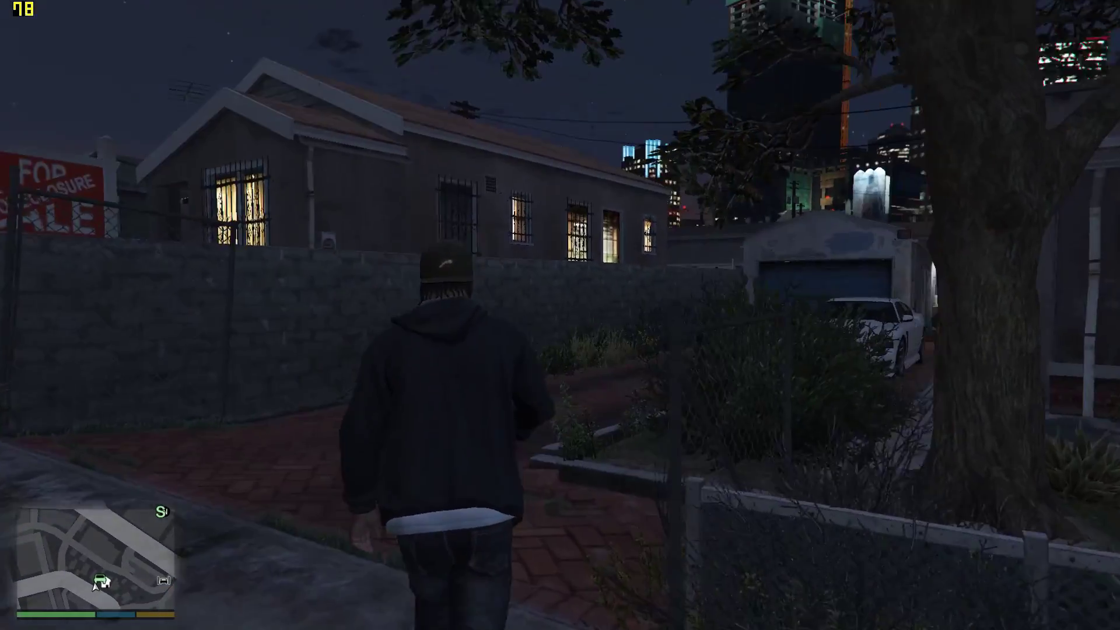
{"action": "key", "text": "w"}
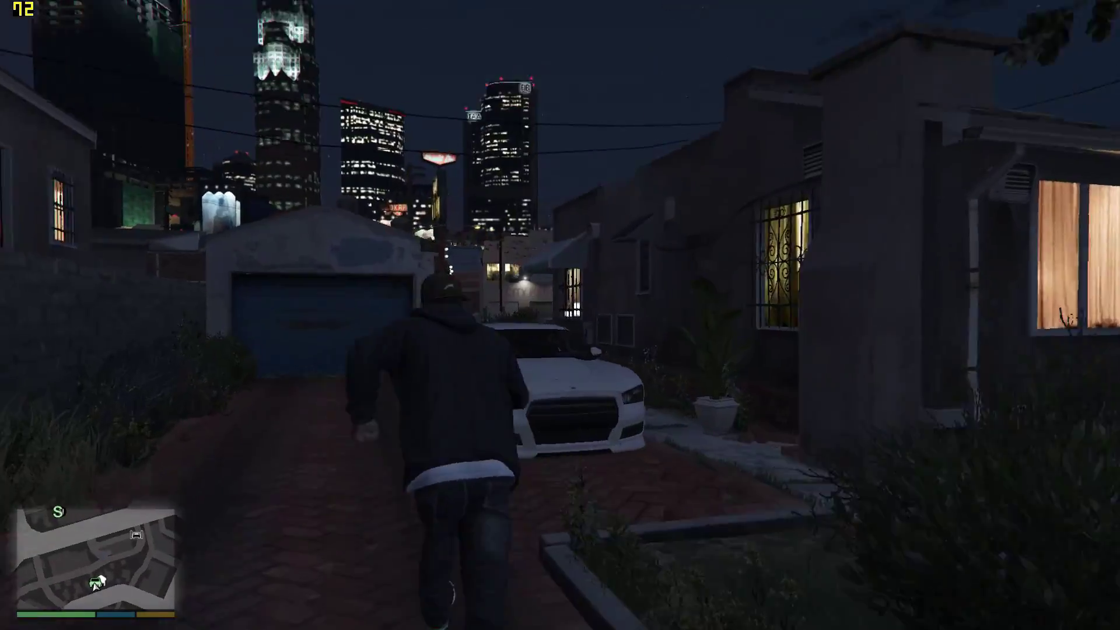
{"action": "key", "text": "w"}
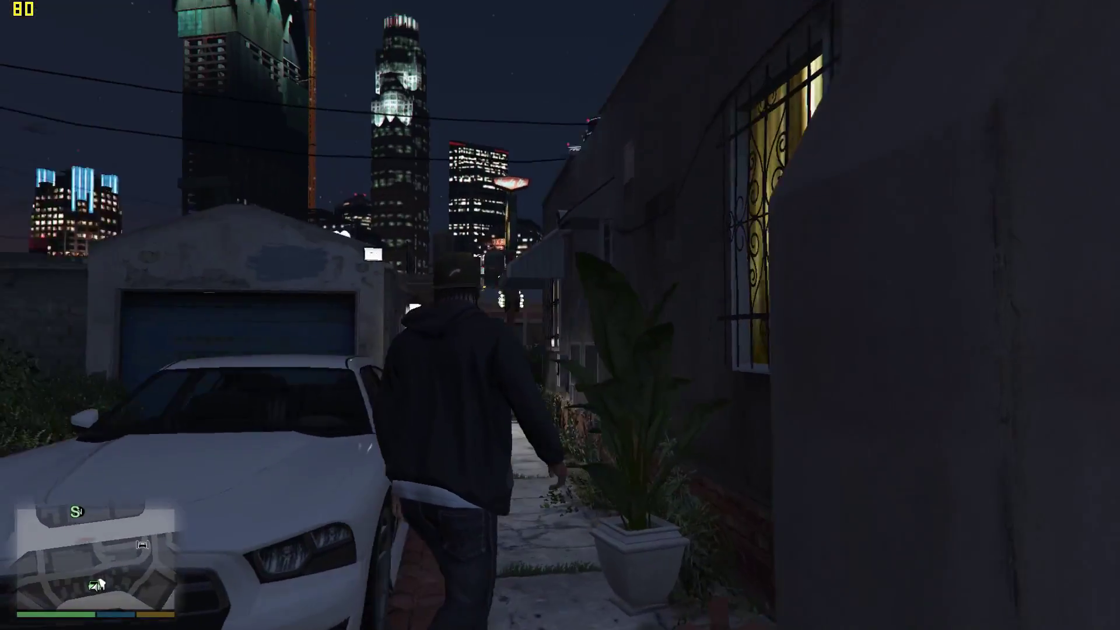